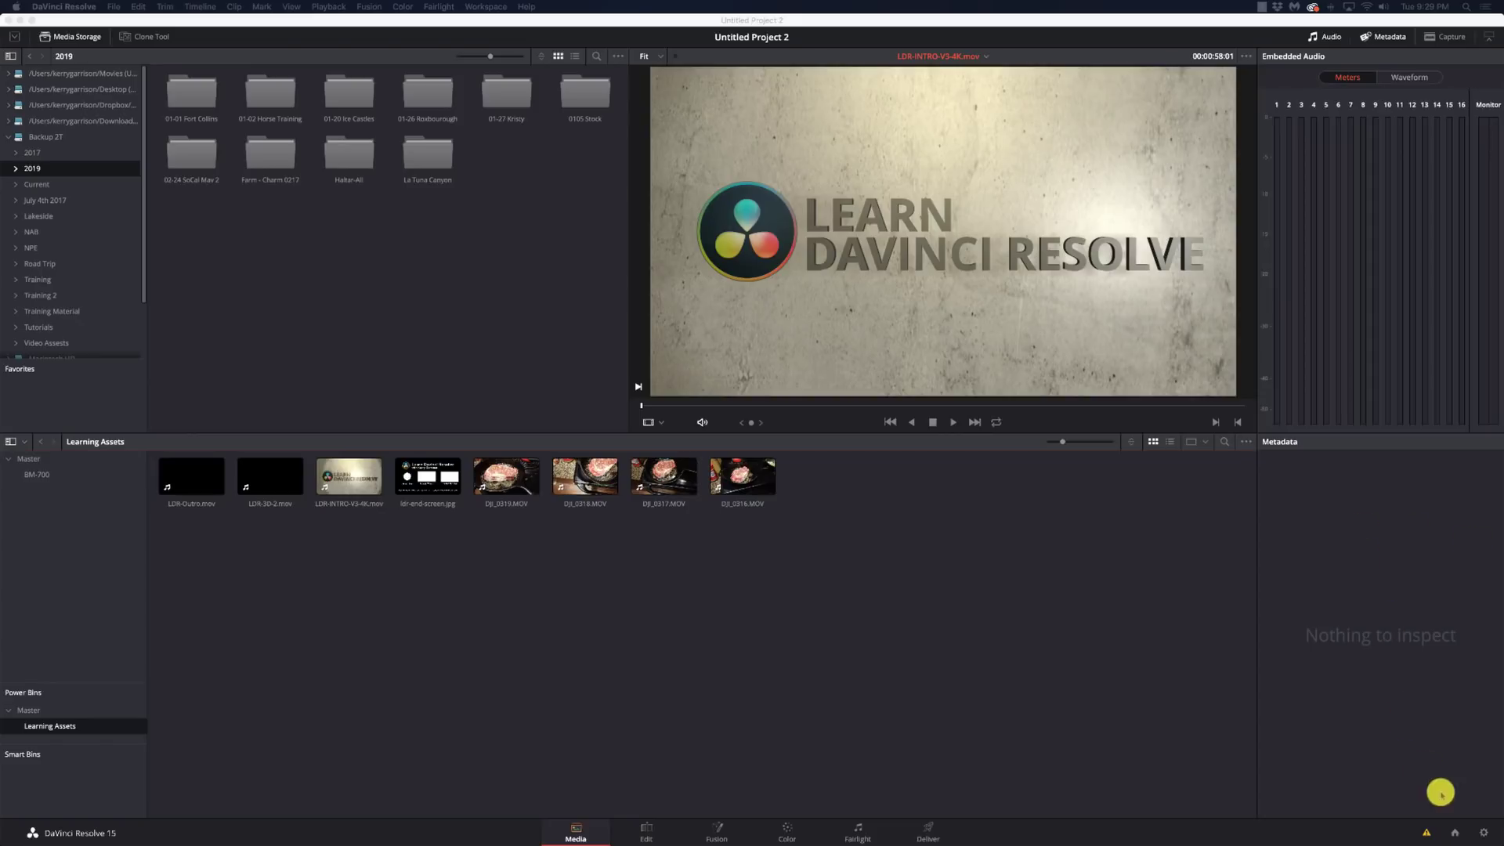
Bring the DaVinci Resolve window into focus.
click(1453, 832)
In the Project Manager, select the Fusion Friday project and reveal the Databases sidebar.
click(1453, 833)
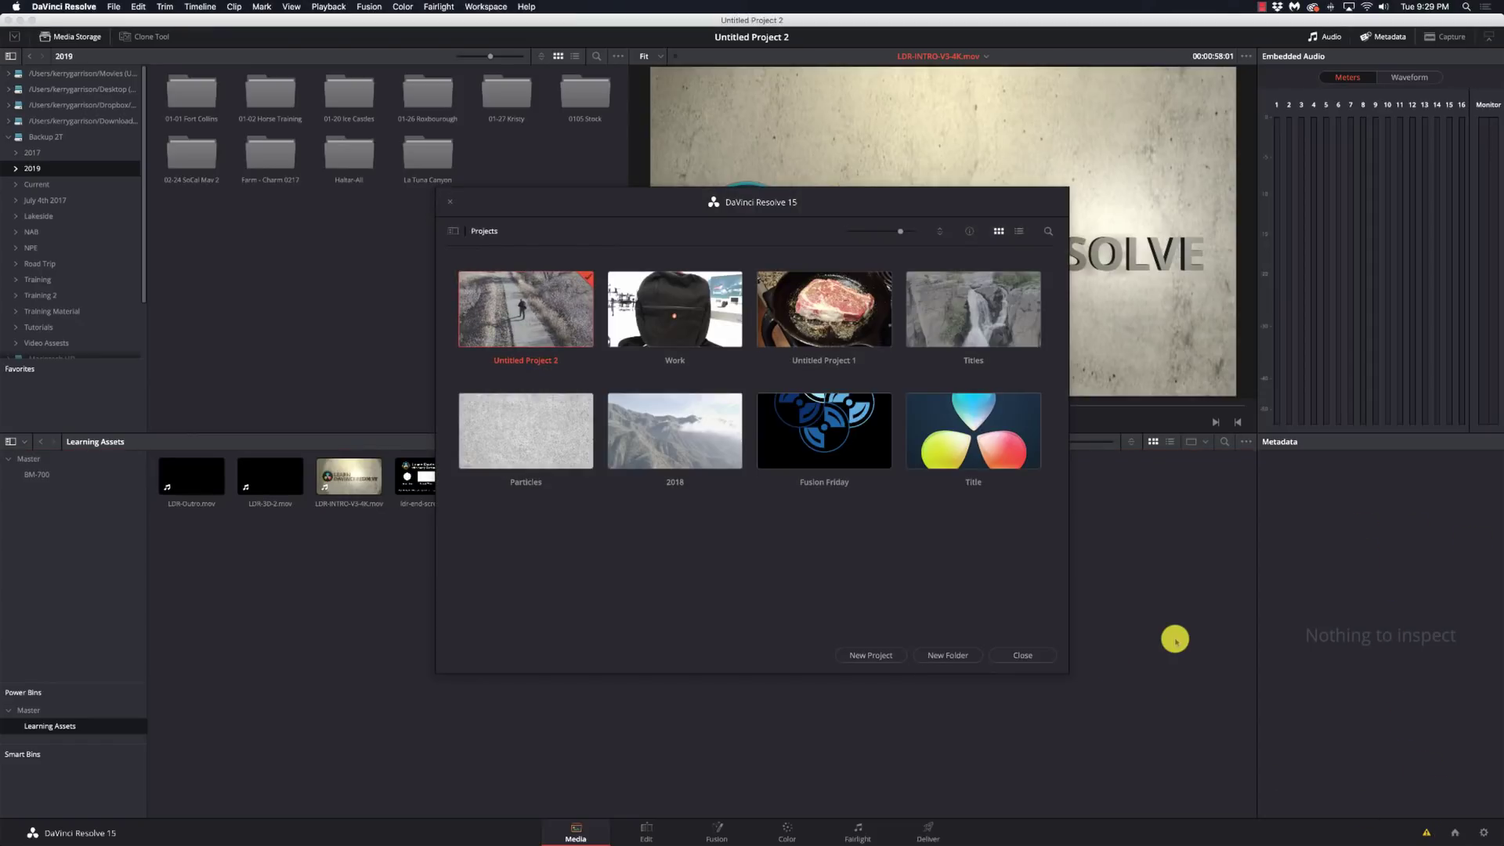
click(835, 426)
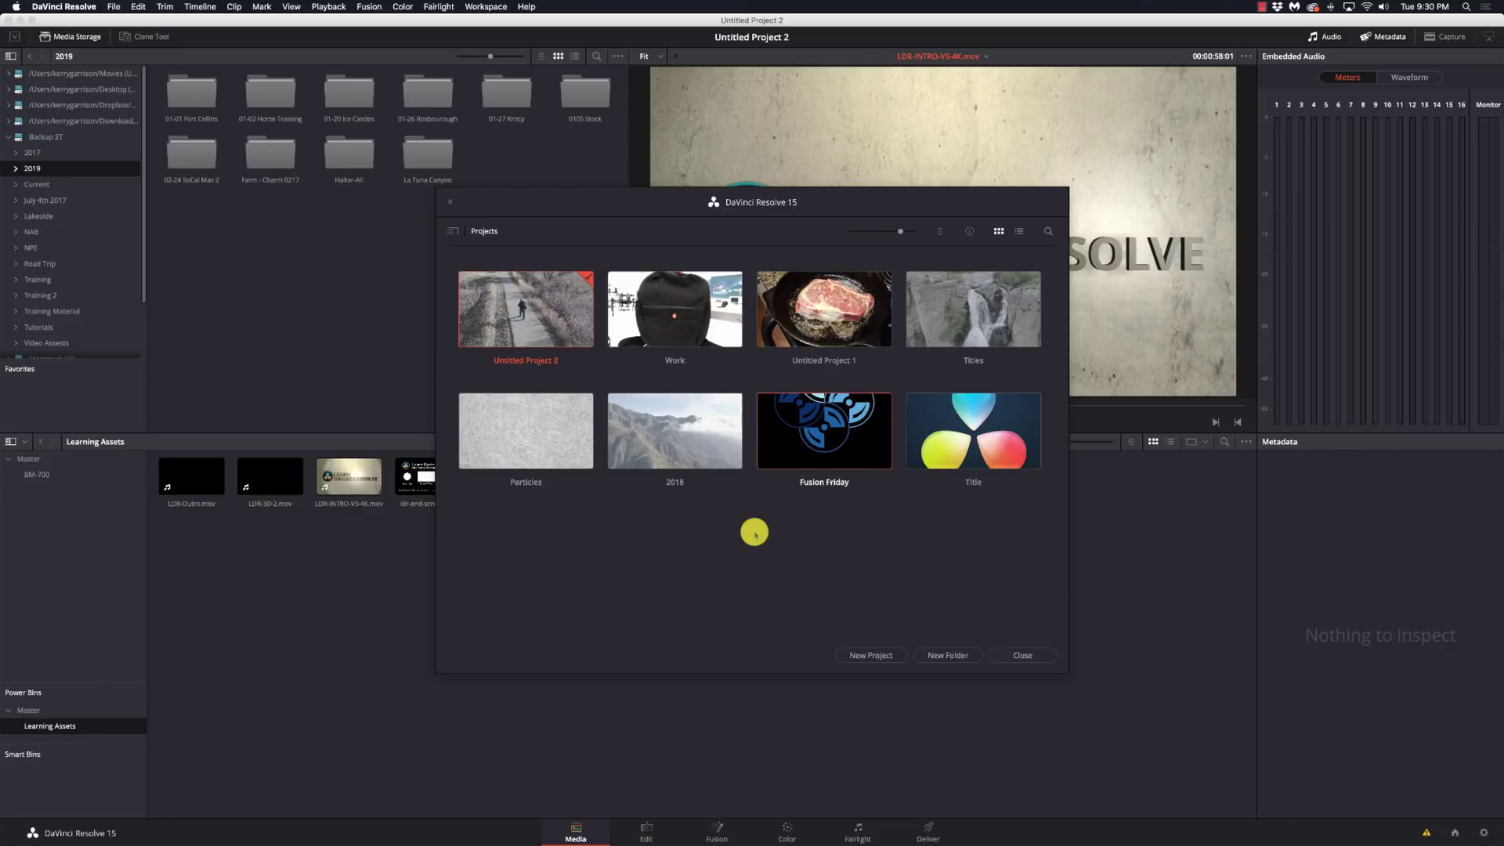
click(452, 231)
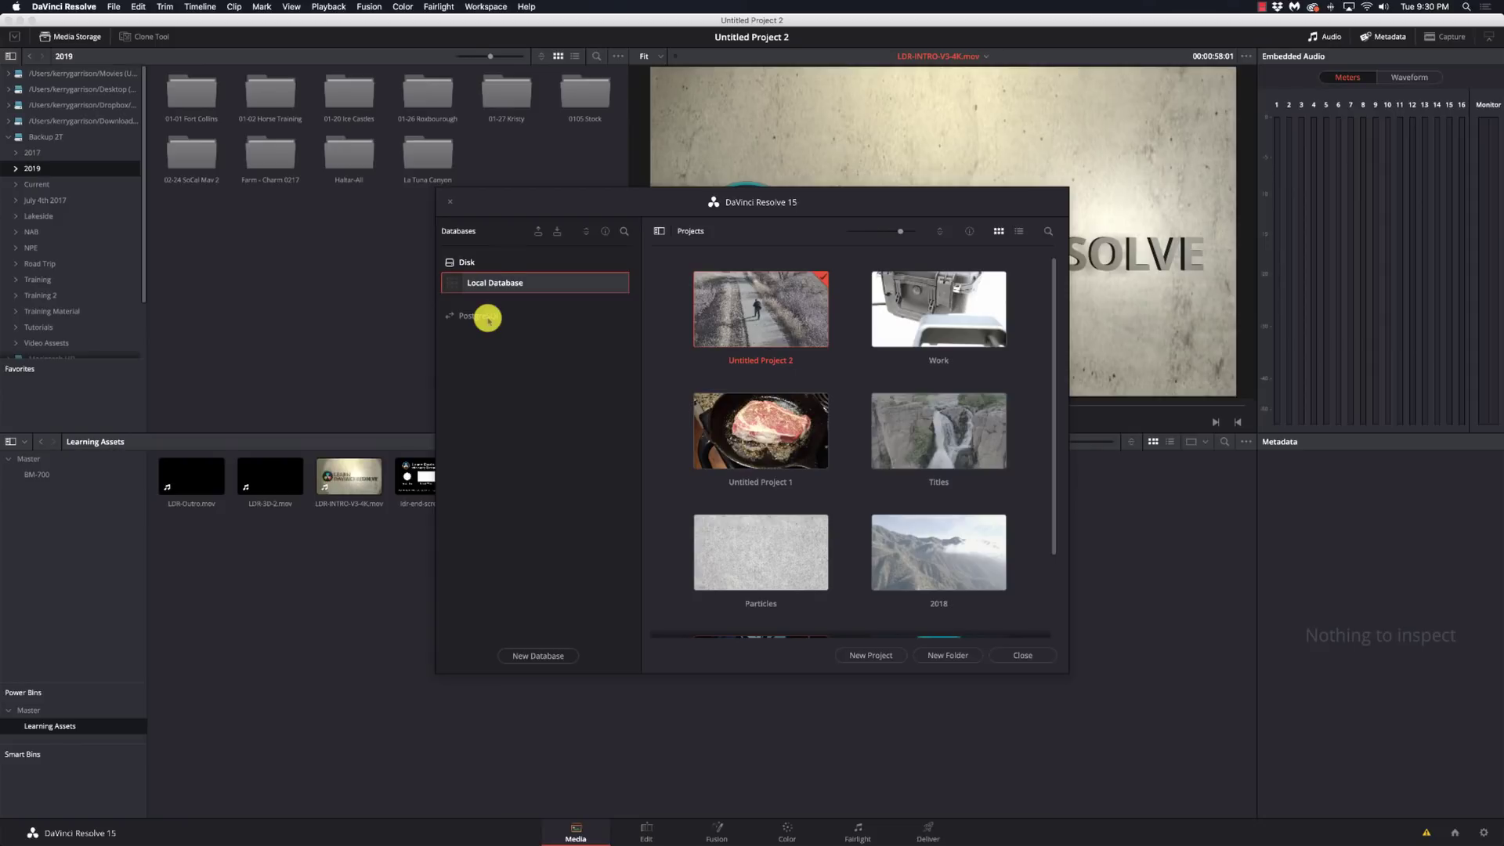
click(563, 655)
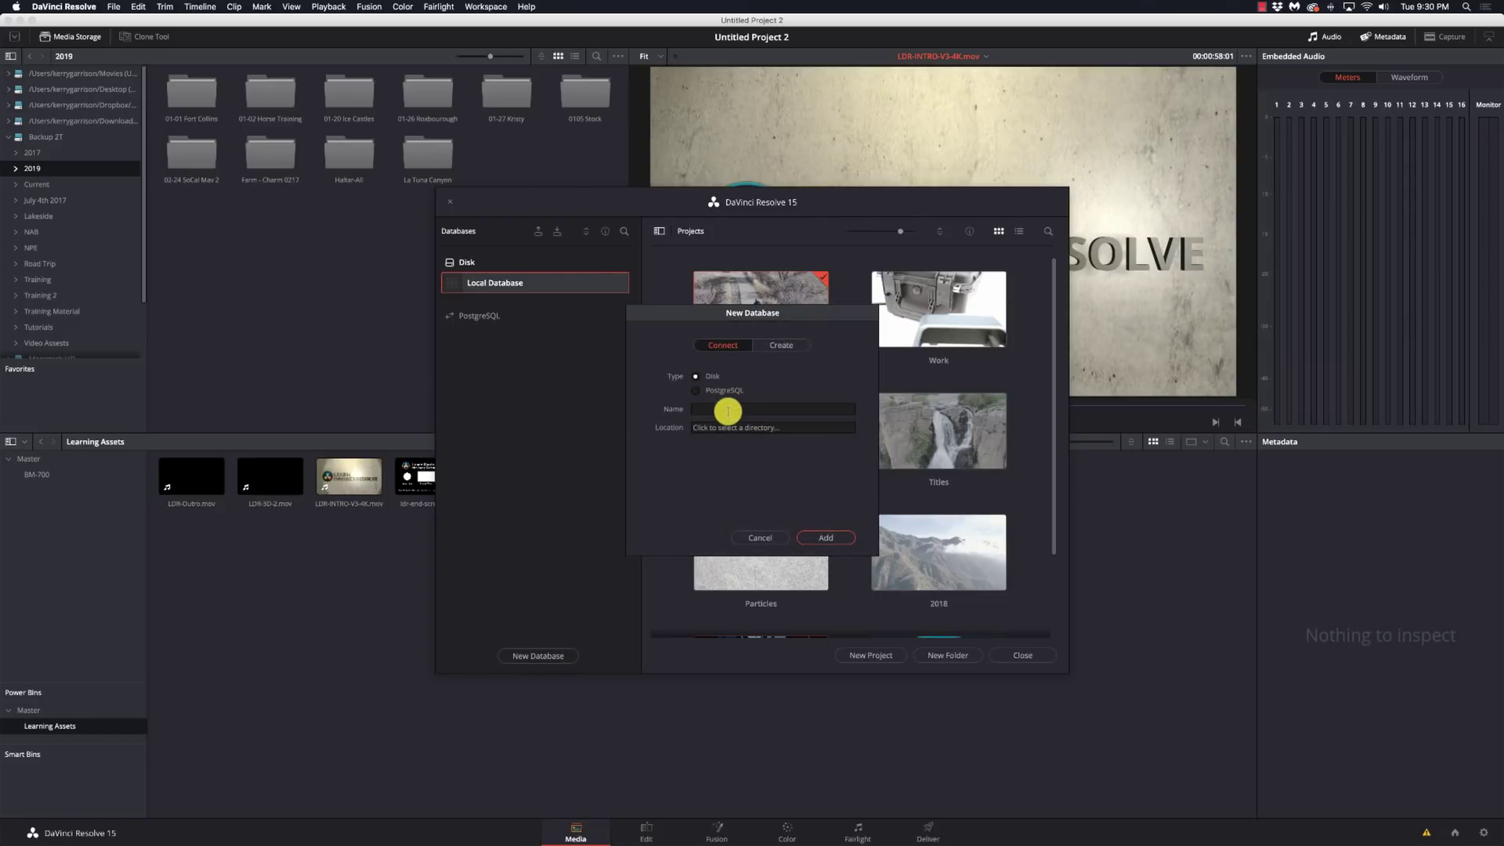
click(774, 345)
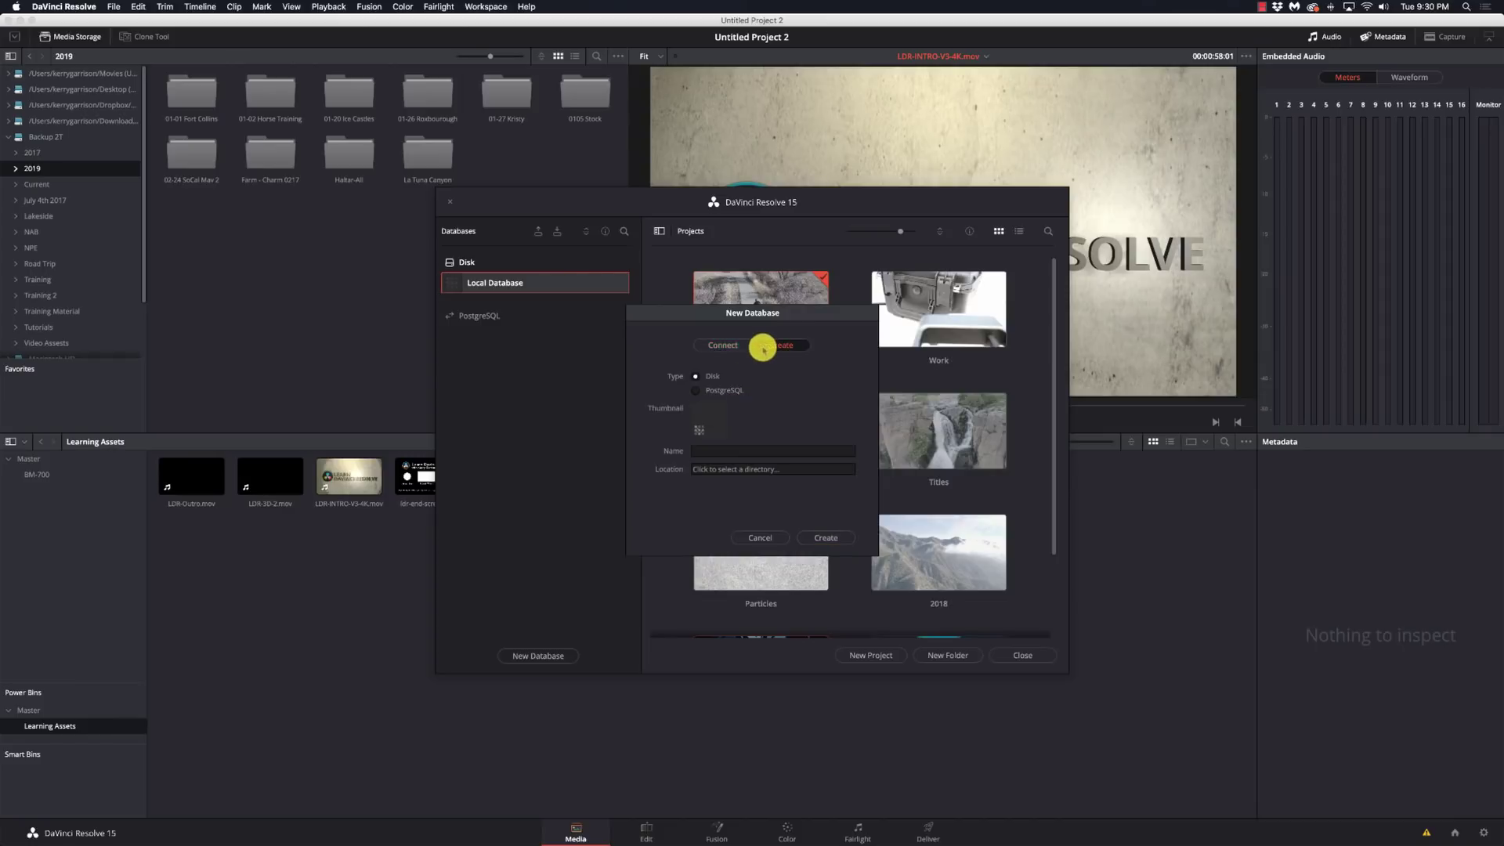
click(715, 346)
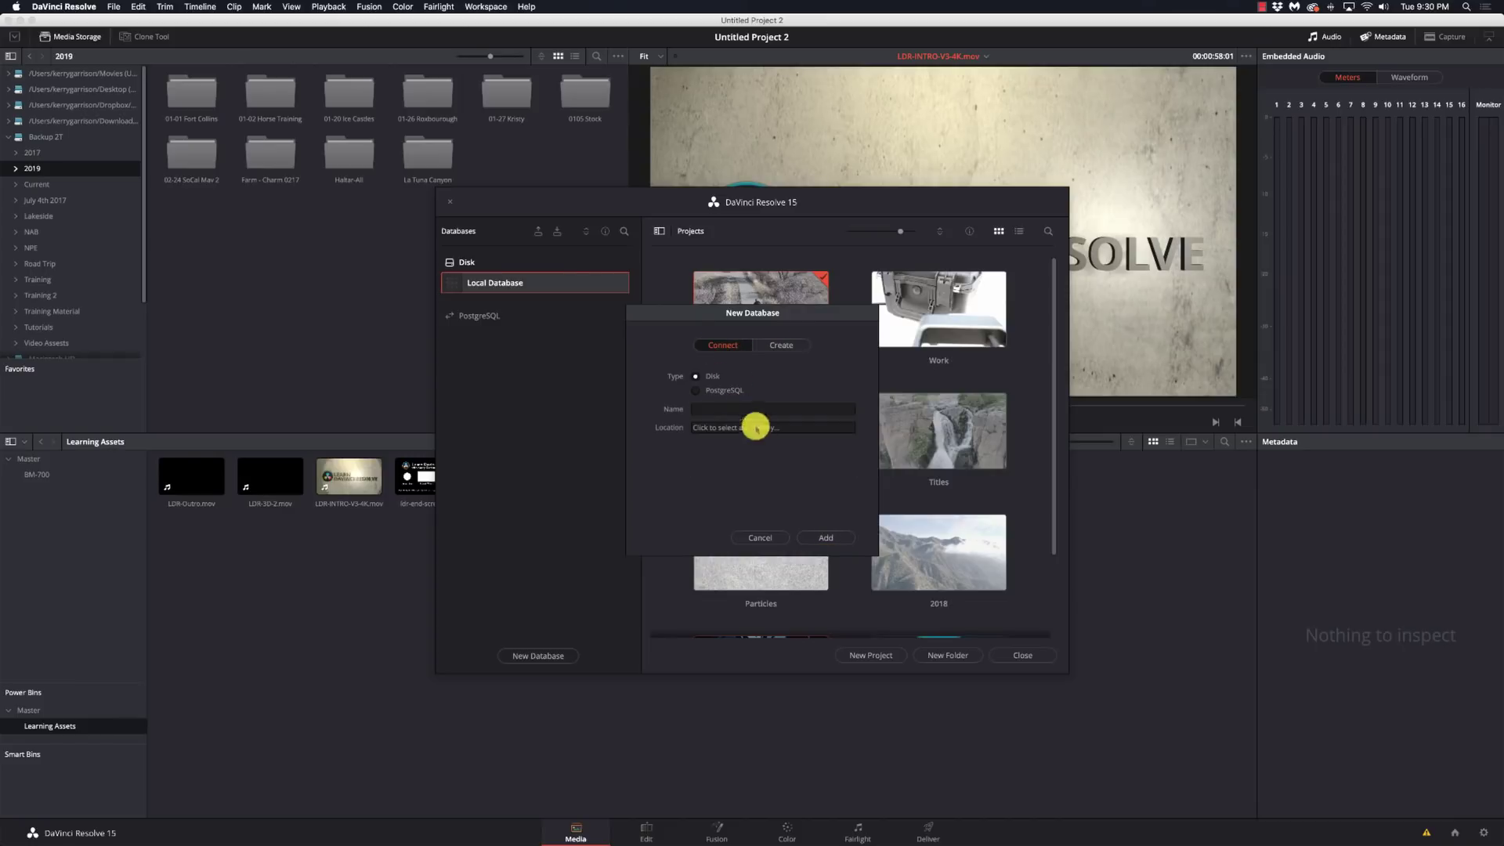
click(760, 538)
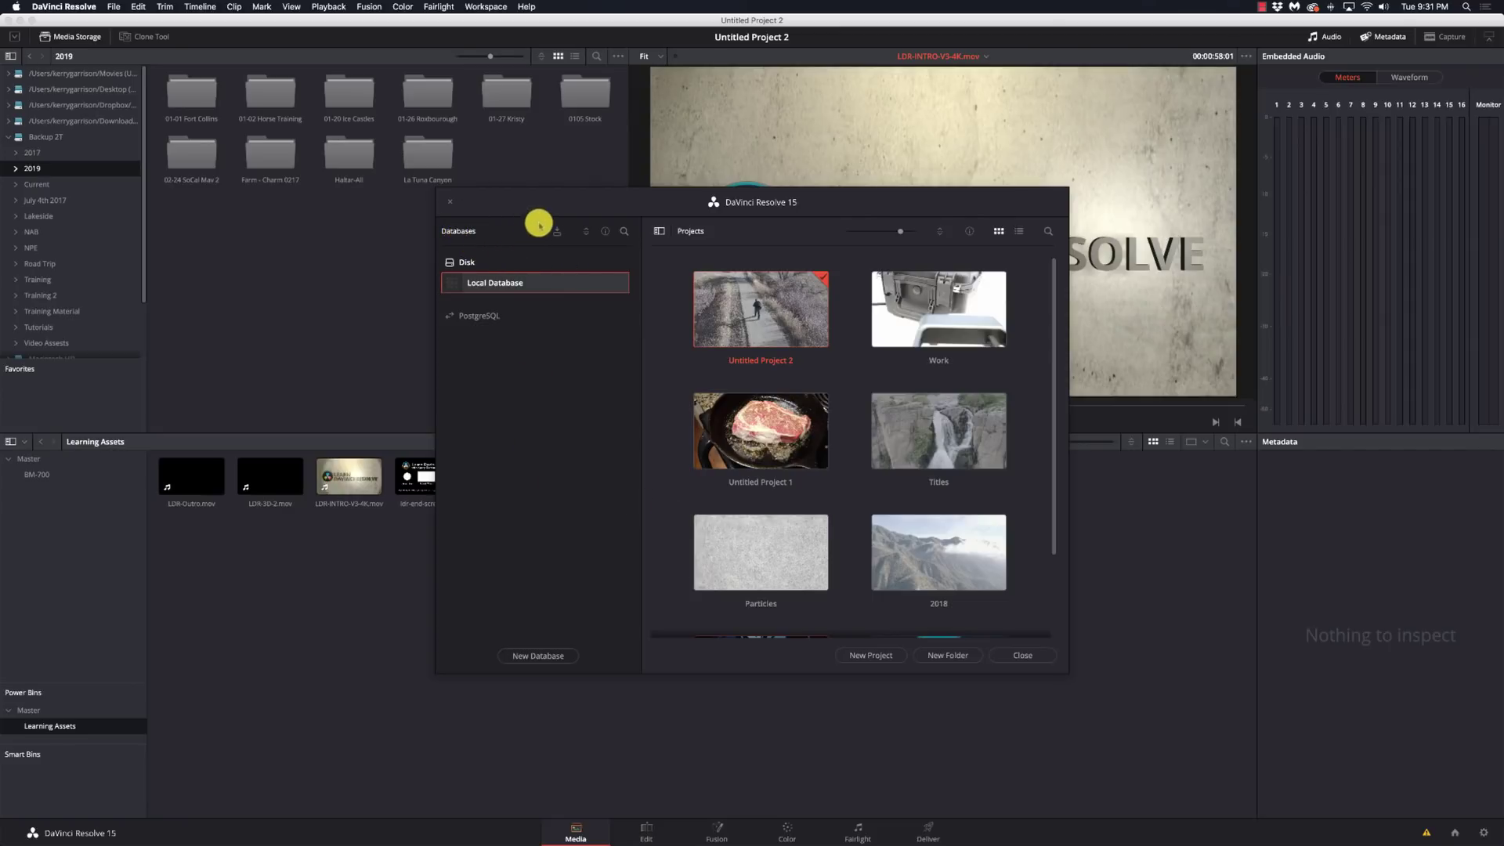
Hide the Databases sidebar, dismiss the grid's context menu, and close the Project Manager.
click(660, 232)
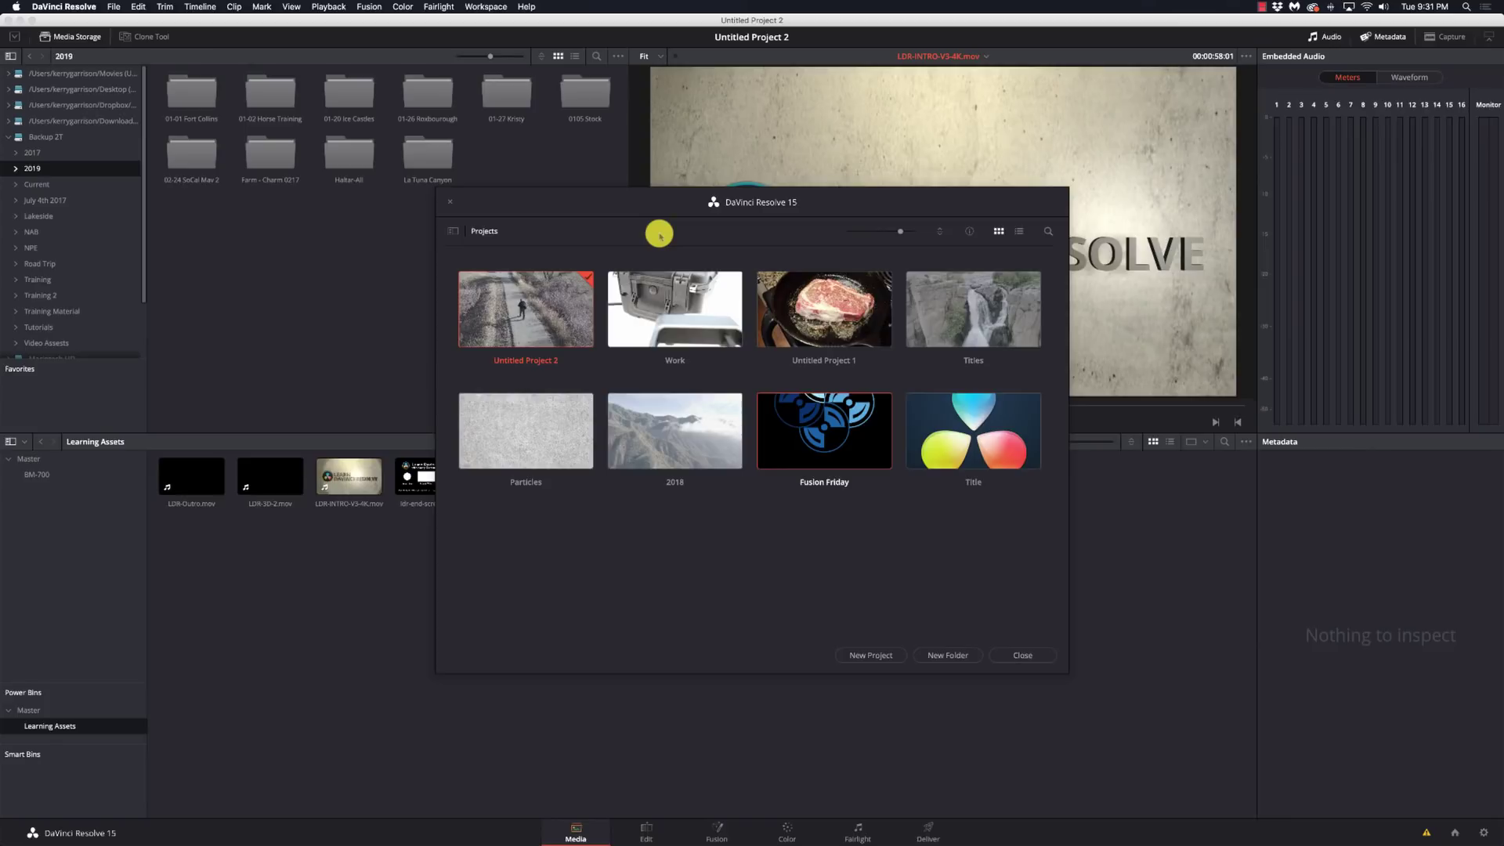
right_click(689, 536)
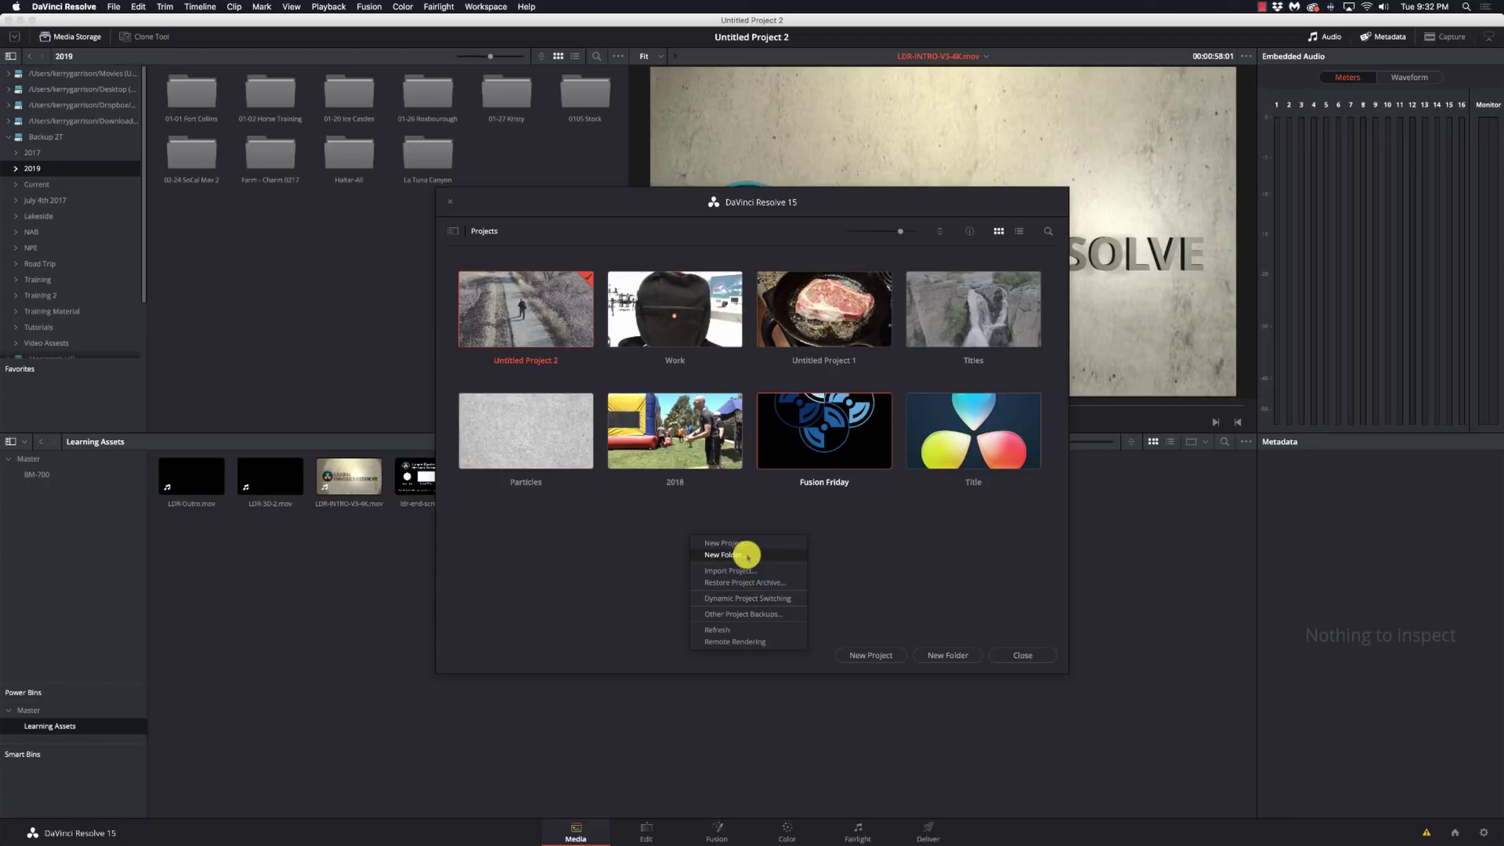
click(850, 534)
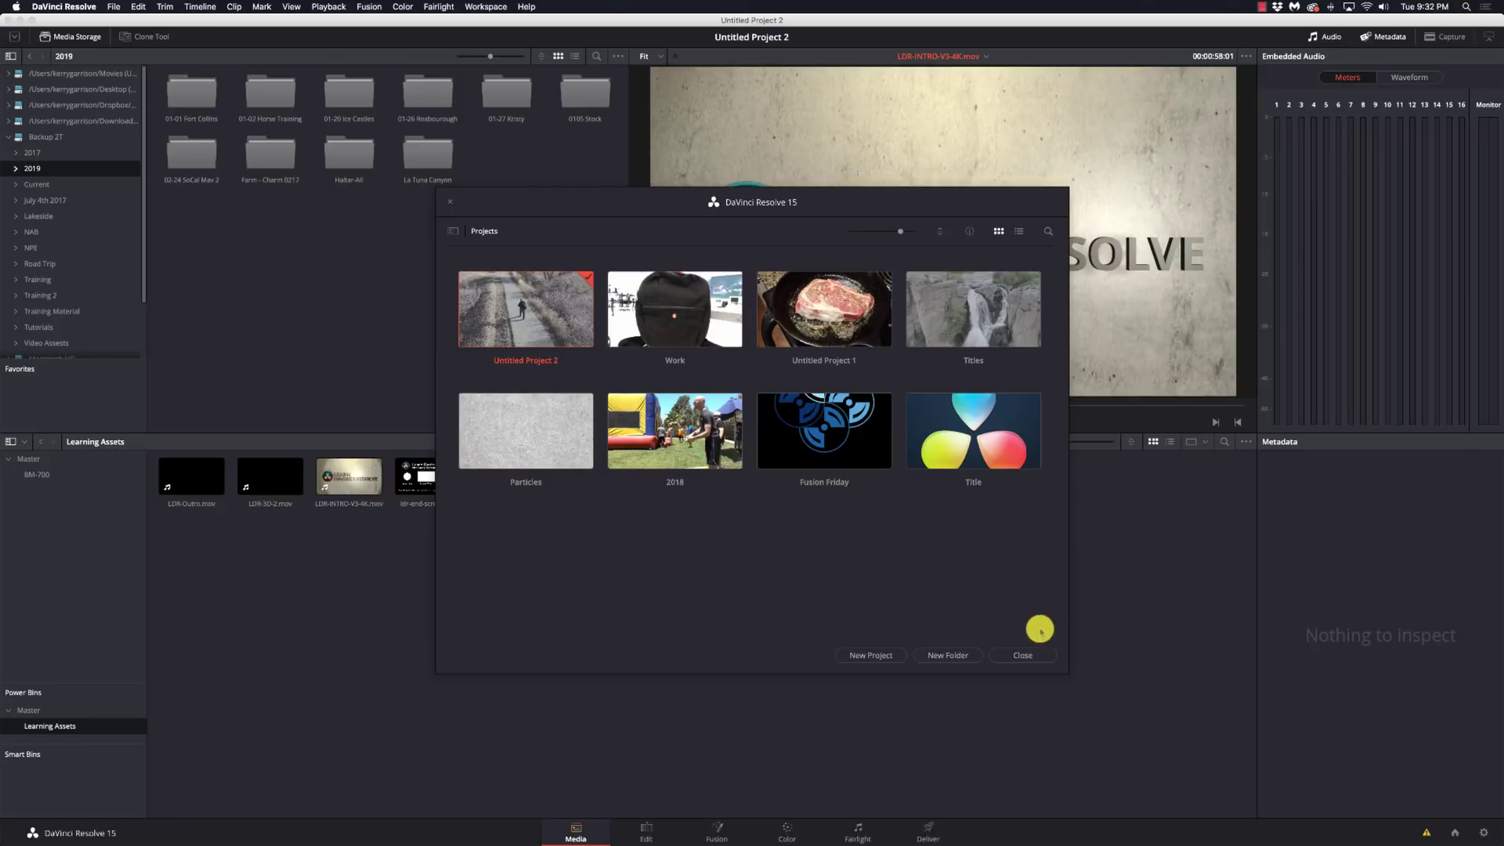
click(1024, 655)
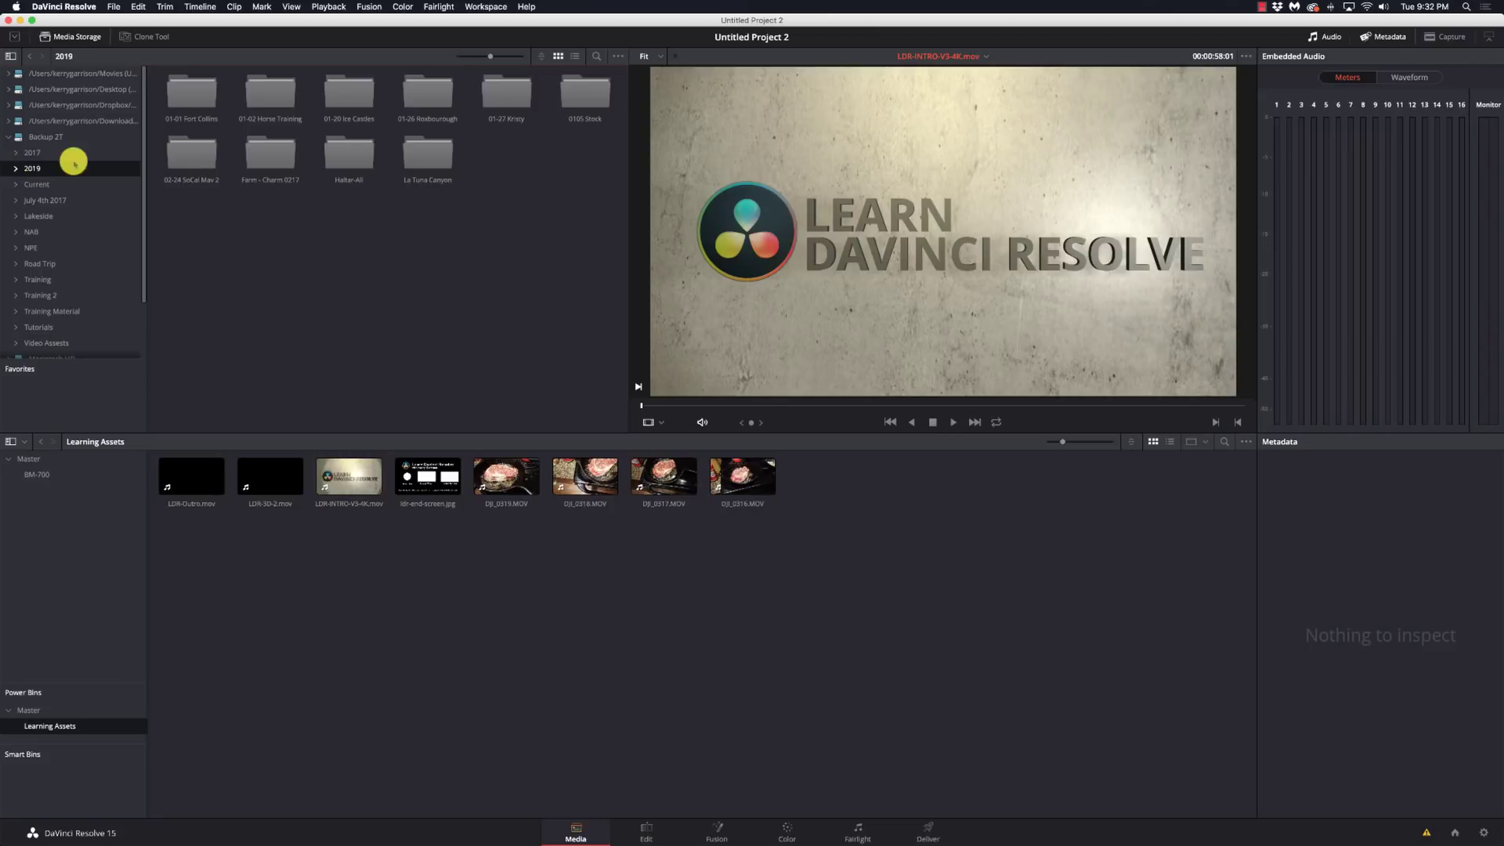
Expand the 2019 folder in Media Storage to list its shoot subfolders.
click(16, 169)
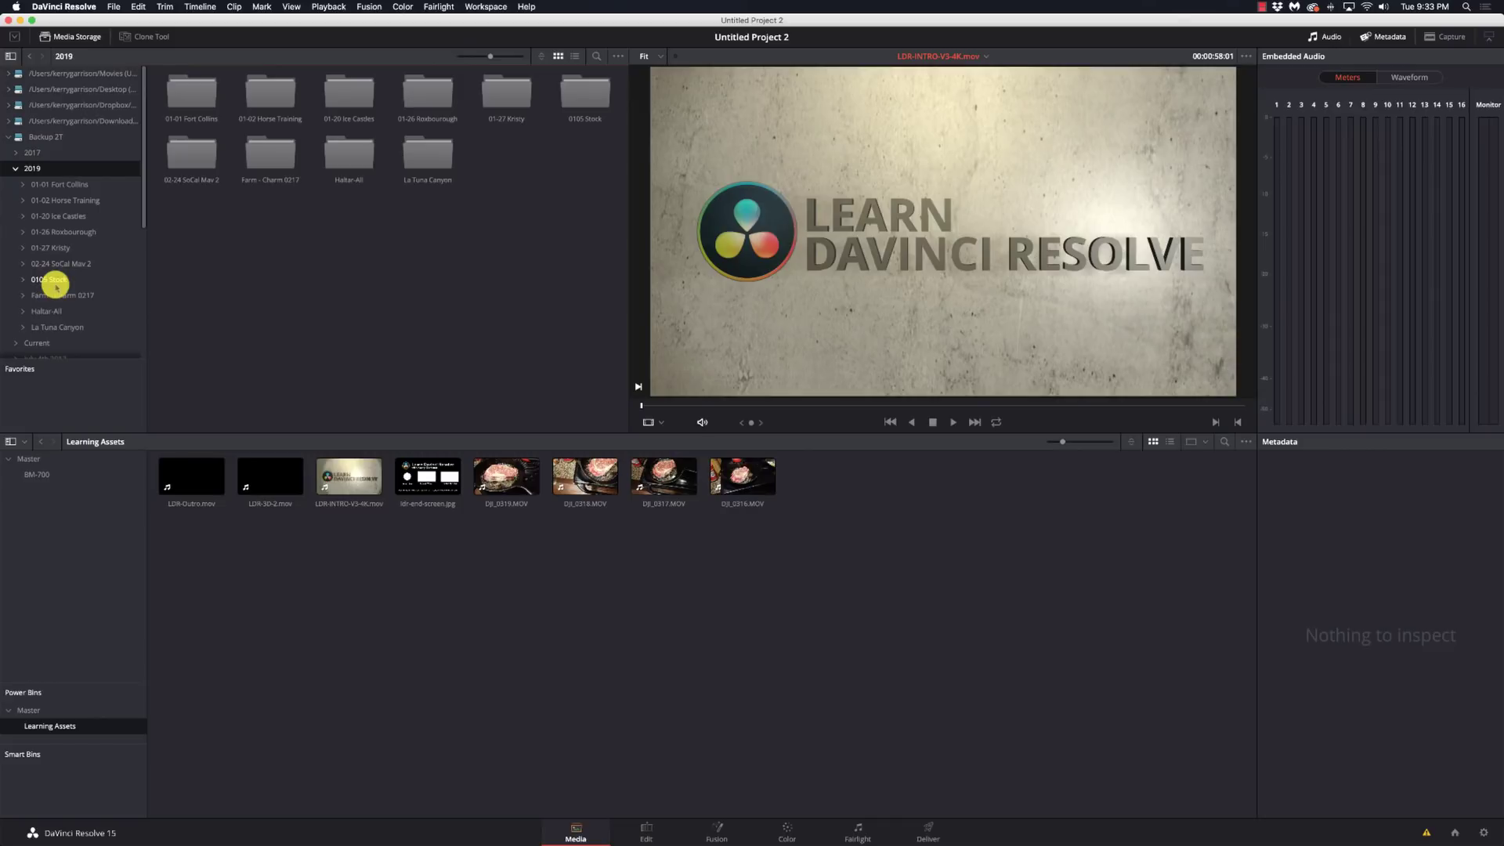
Browse 01-02 Horse Training, Farm - Charm 0217 and La Tuna Canyon, ending on 01-27 Kristy.
click(34, 202)
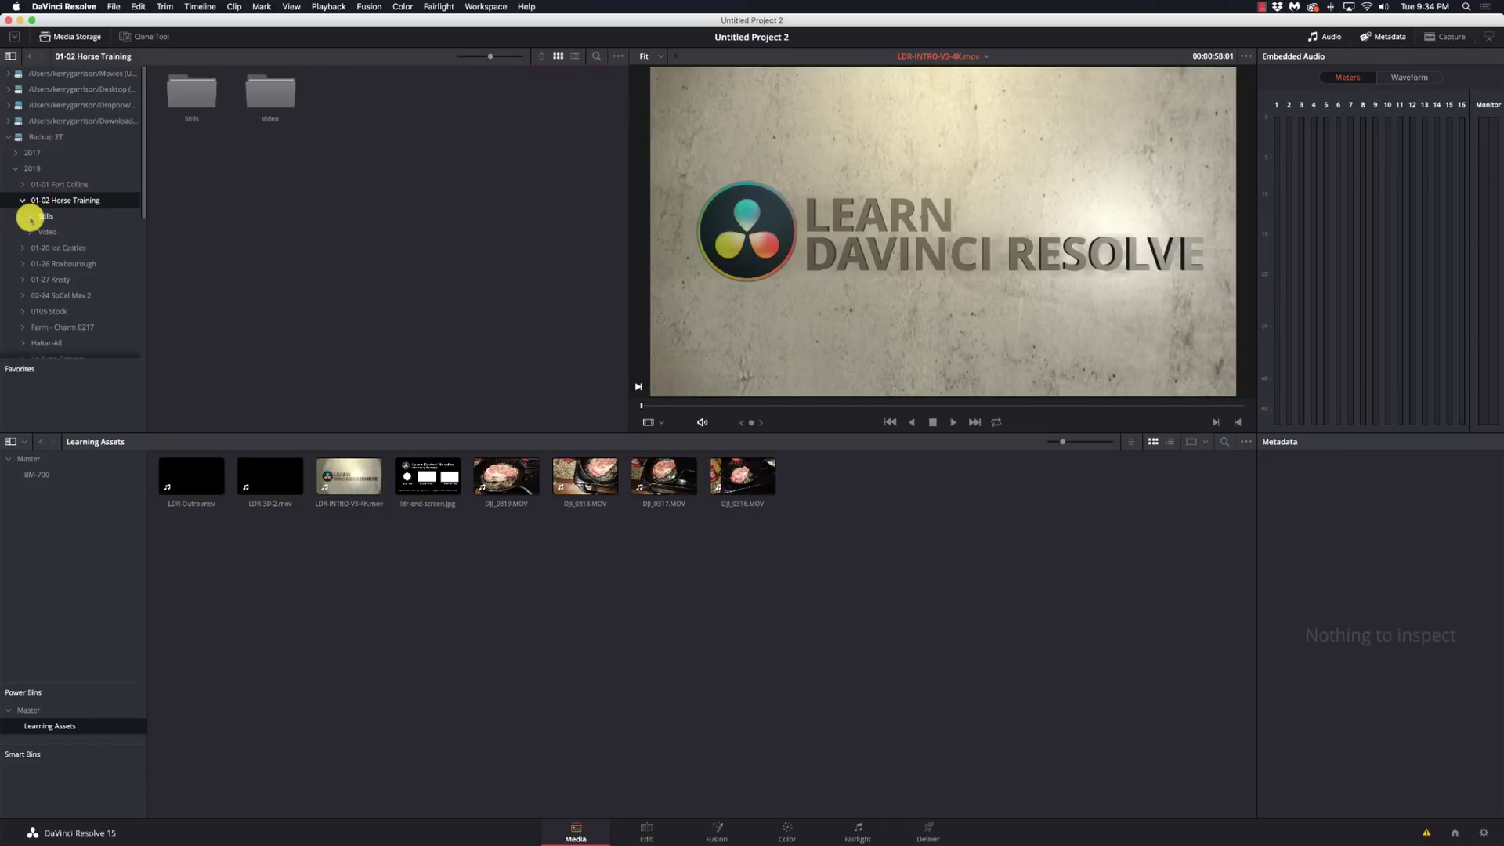
click(70, 328)
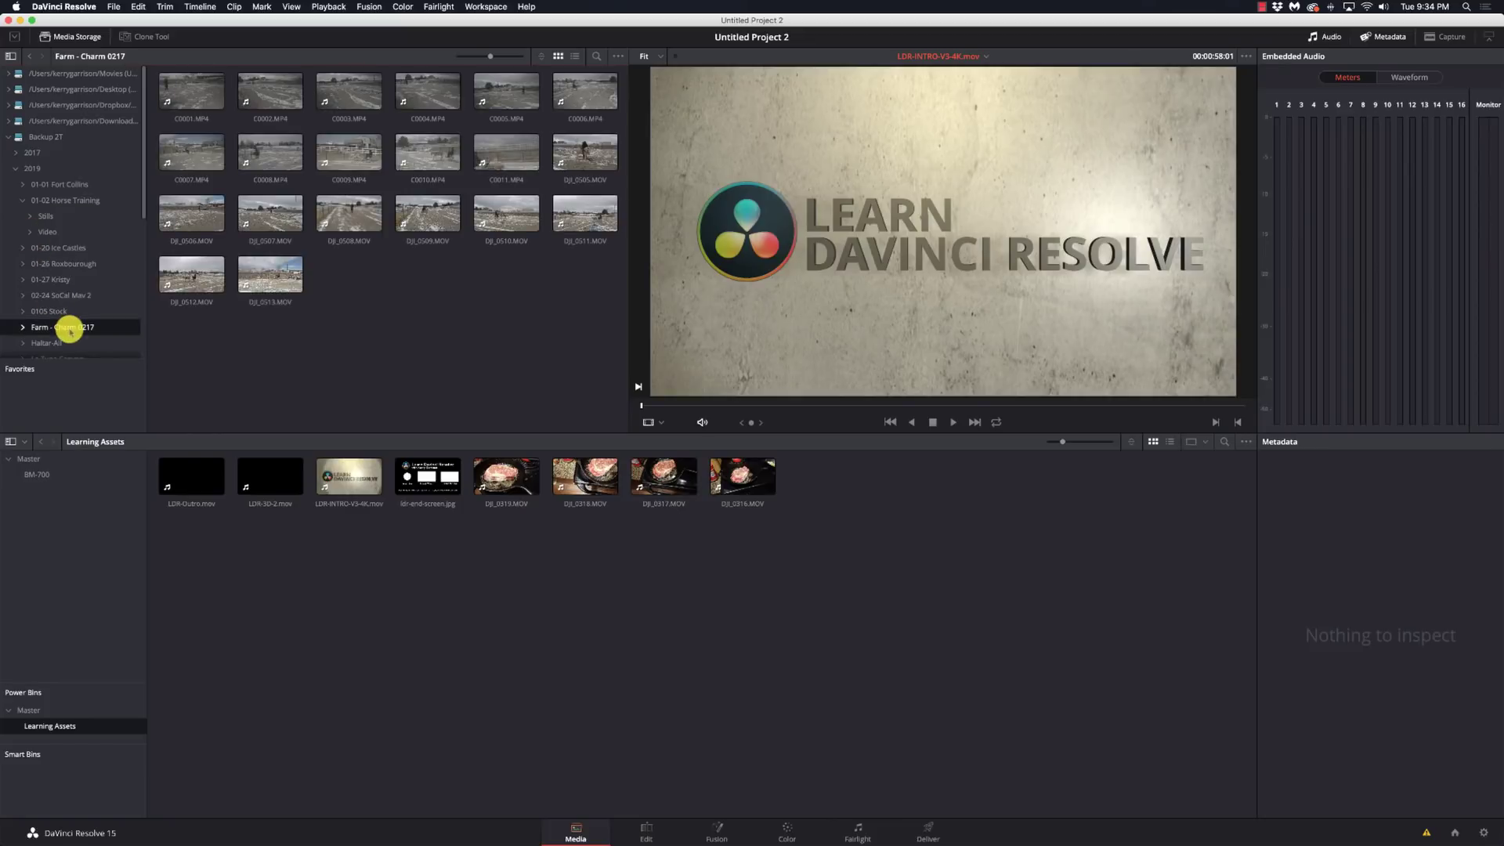
scroll(70, 328, down, 3)
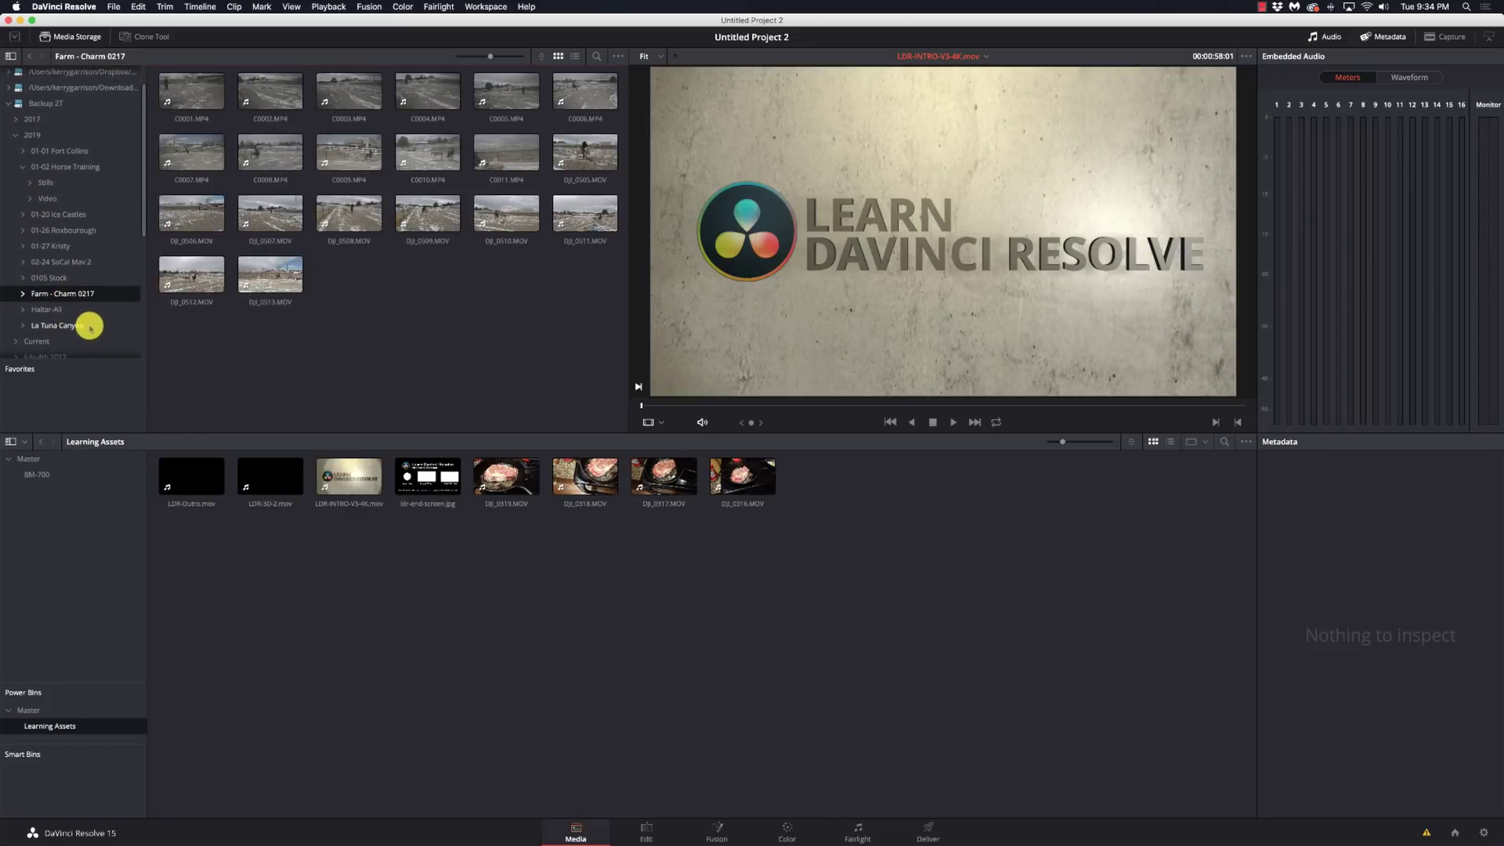
click(89, 326)
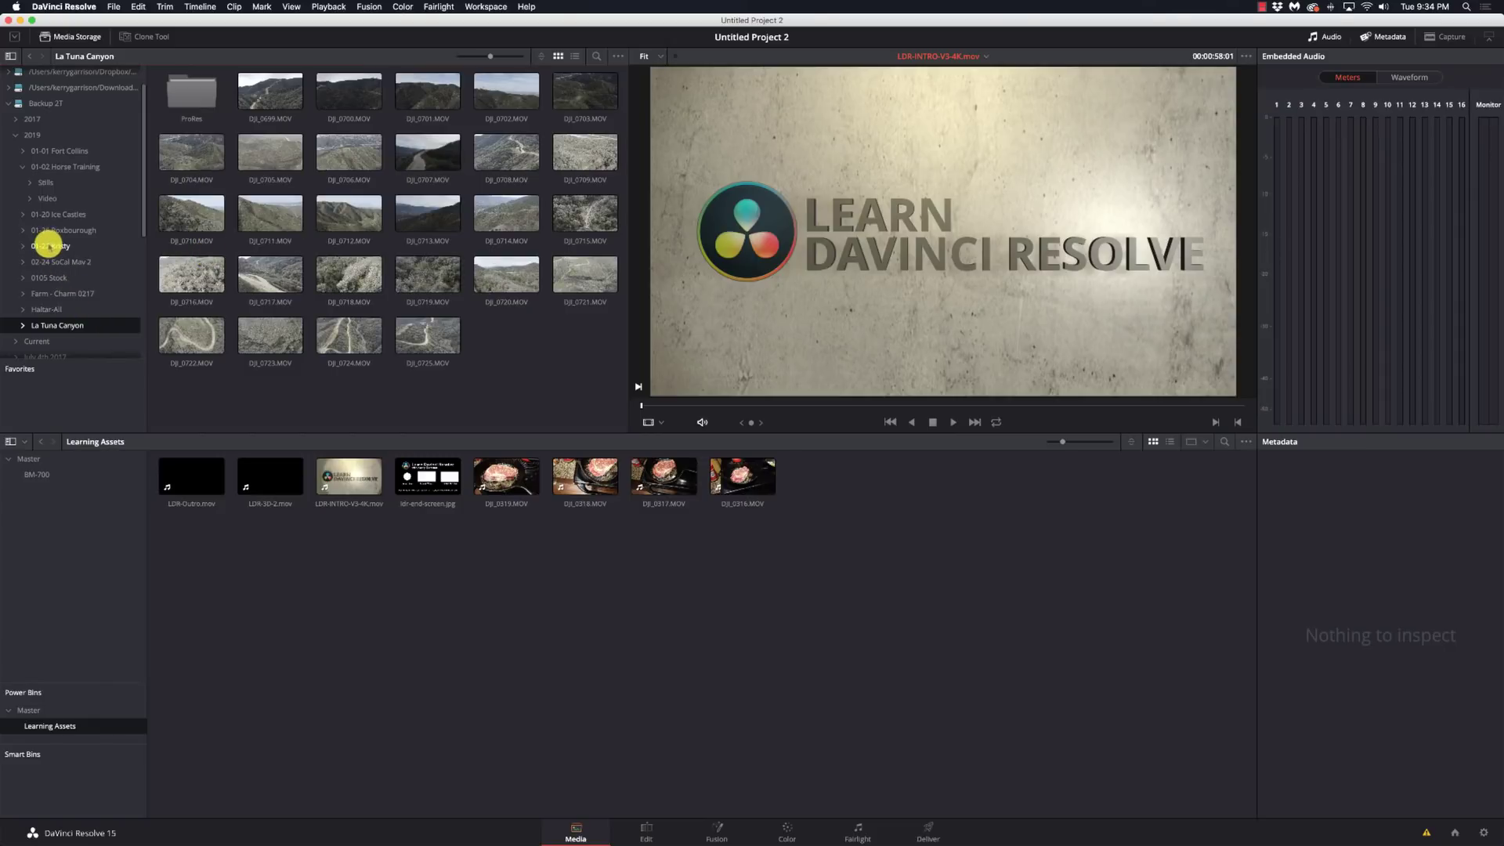
click(49, 245)
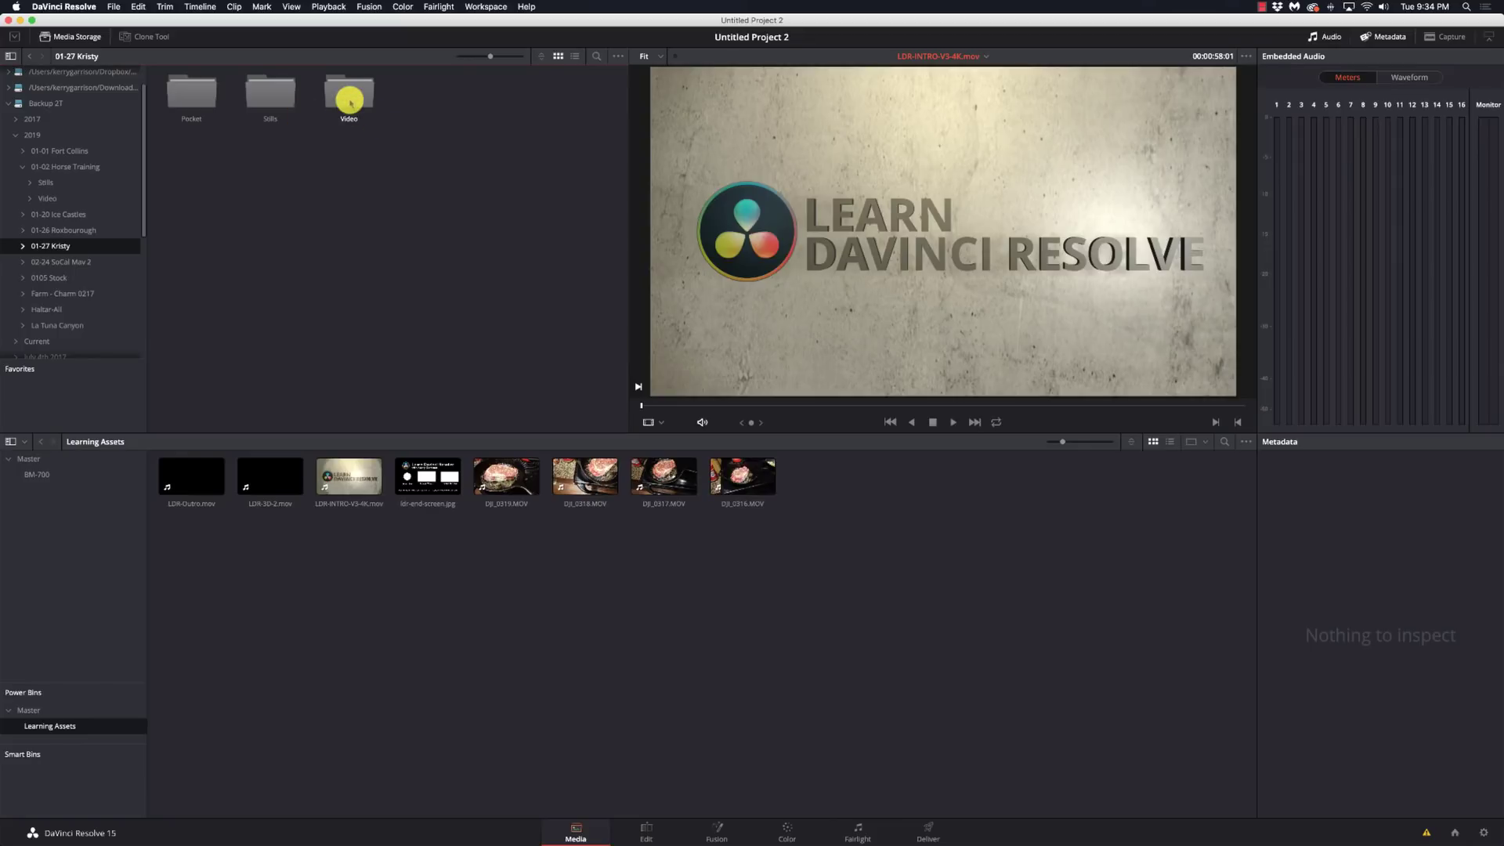
Look through Kristy's Video, Stills and Pocket folders, then collapse 01-27 Kristy.
double_click(350, 102)
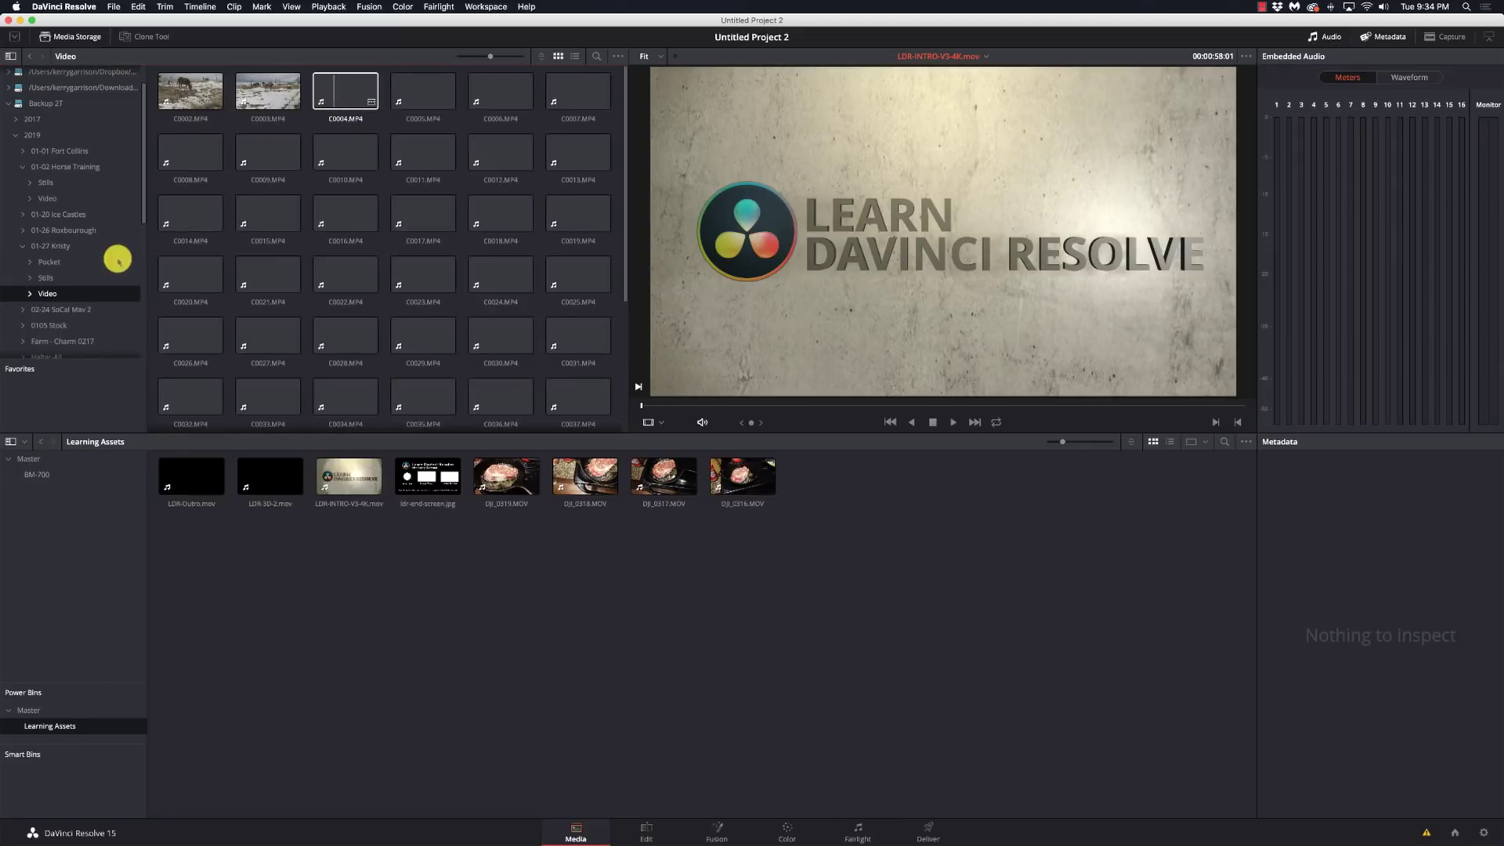
click(66, 279)
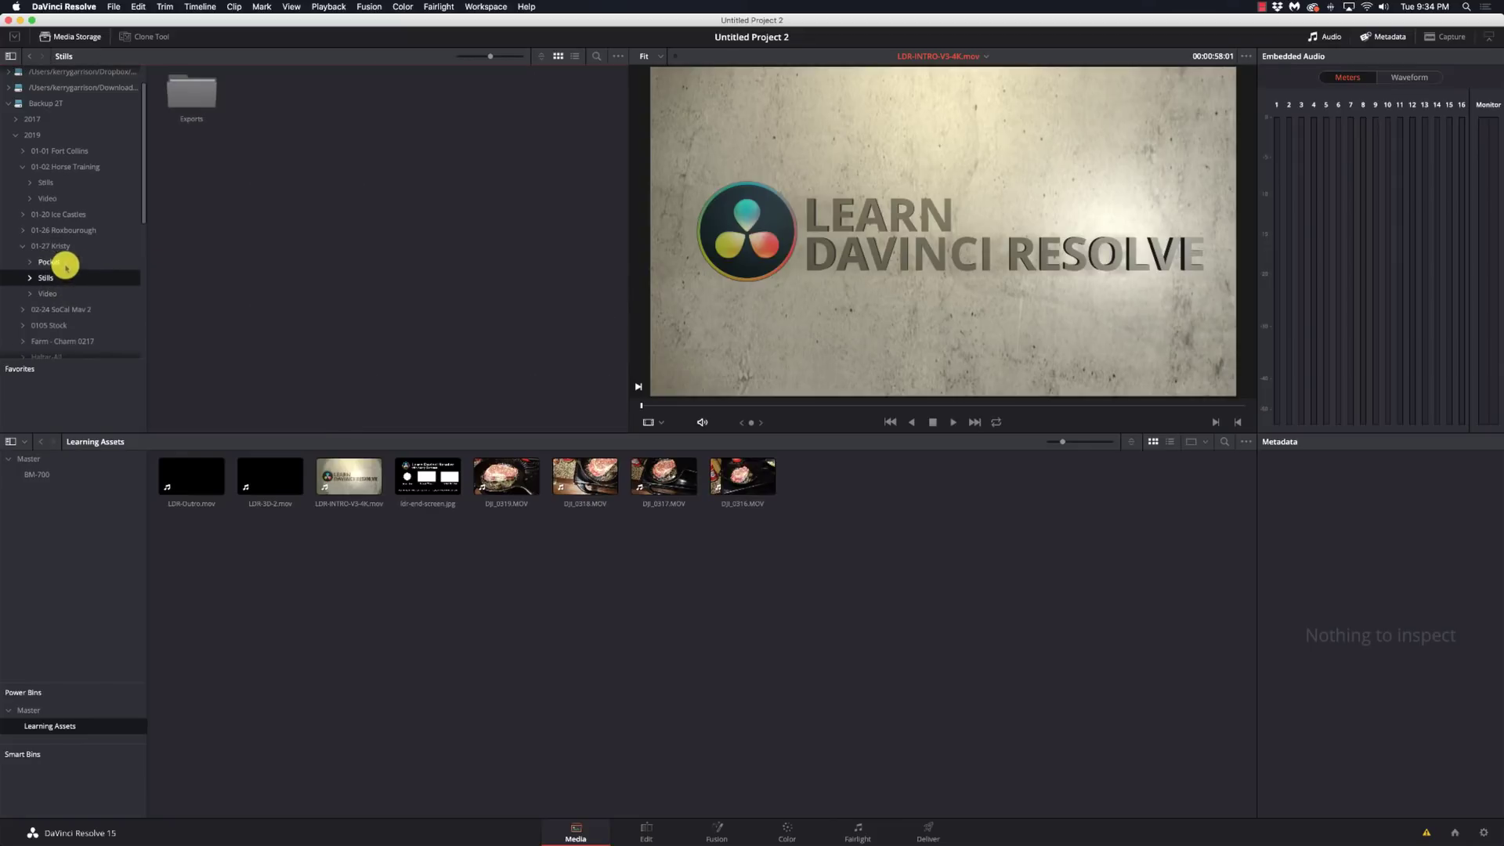
click(66, 264)
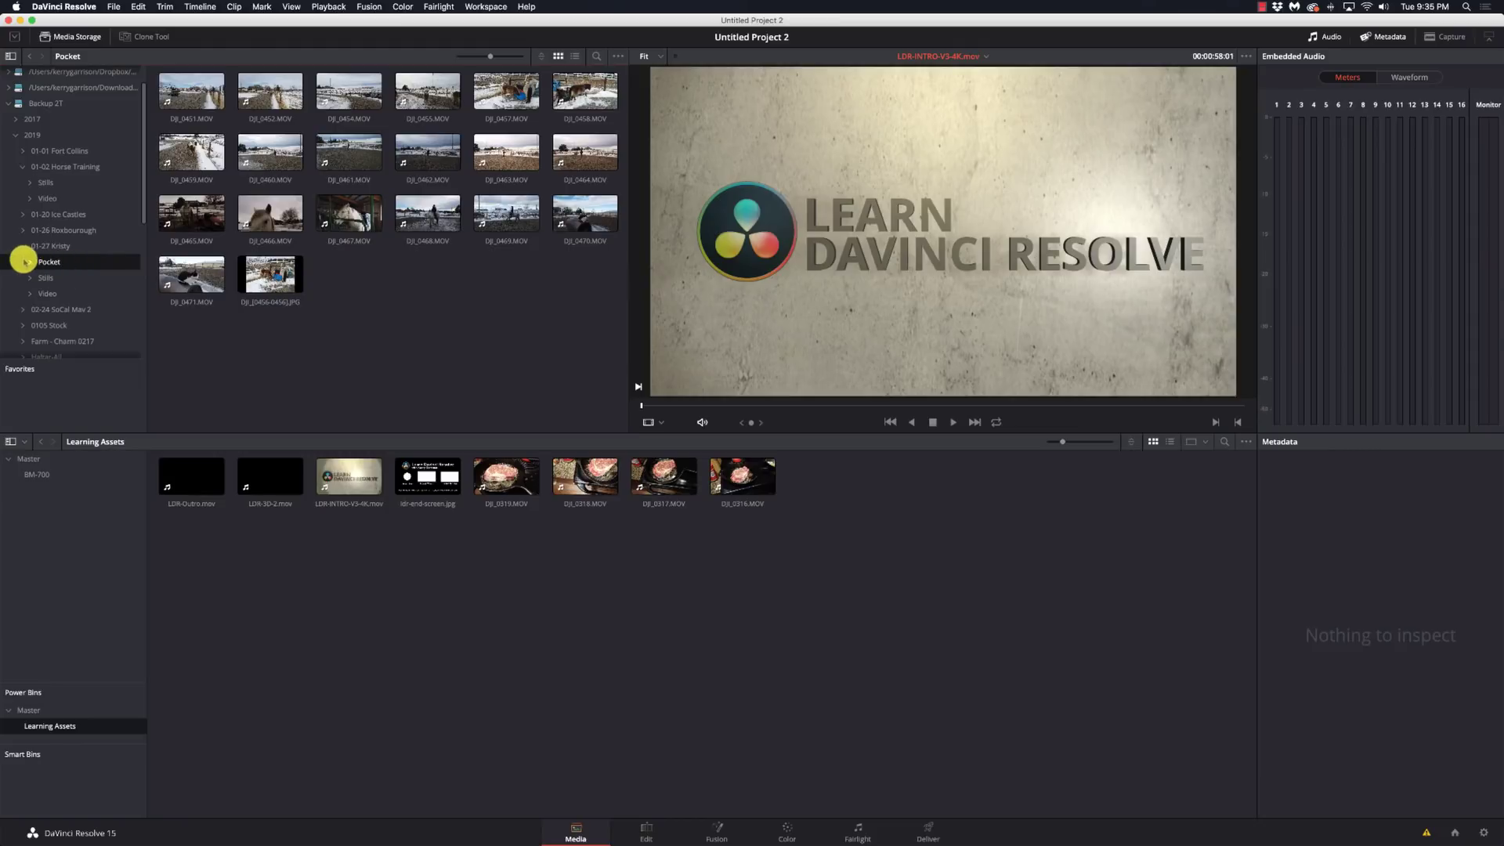
click(23, 246)
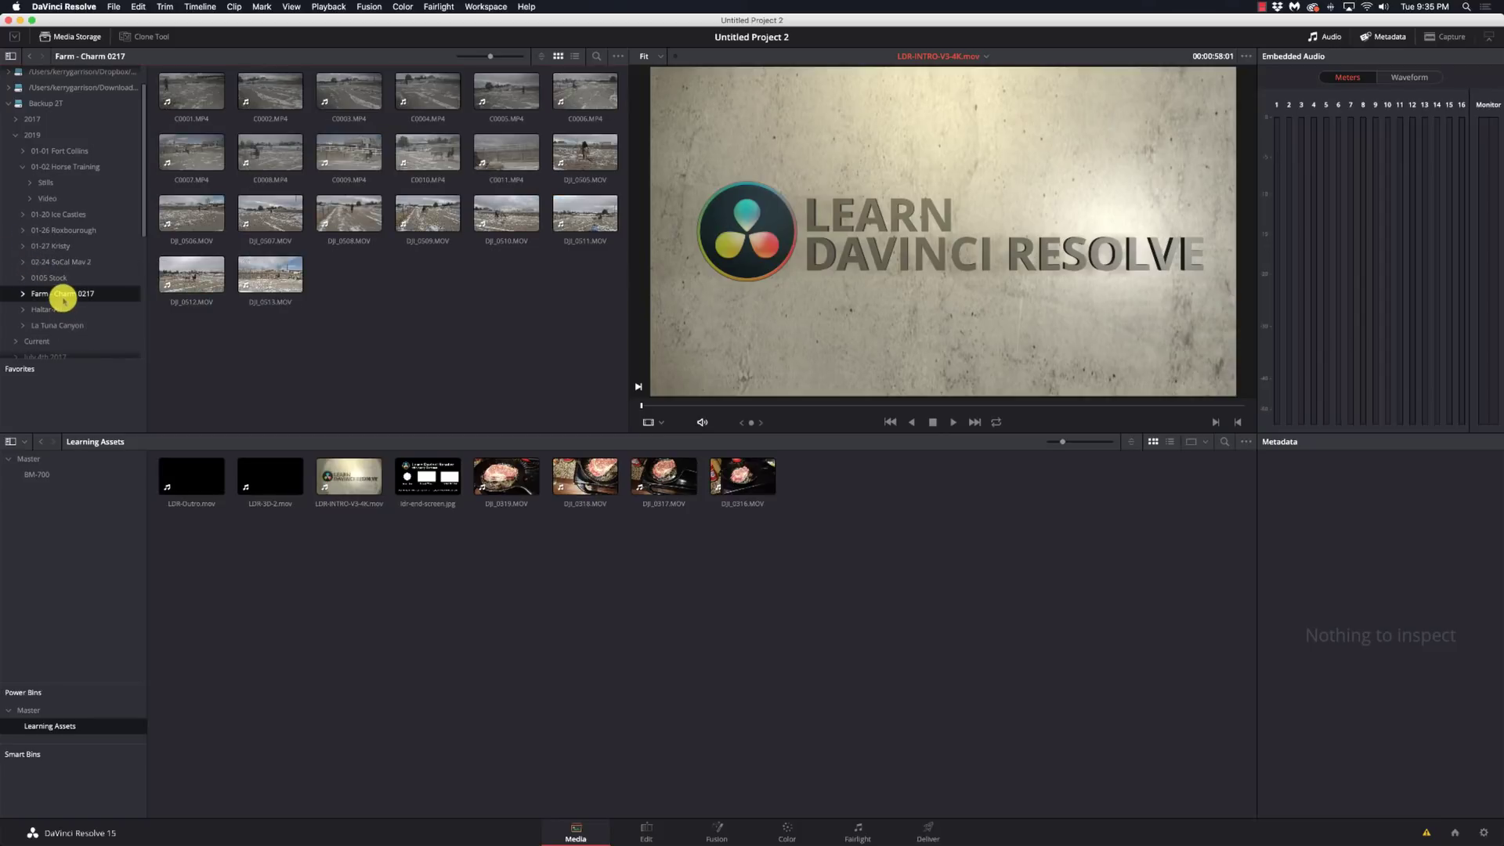
Return to La Tuna Canyon, select DJI_0719.MOV and the ProRes folder, then open Preferences.
click(59, 324)
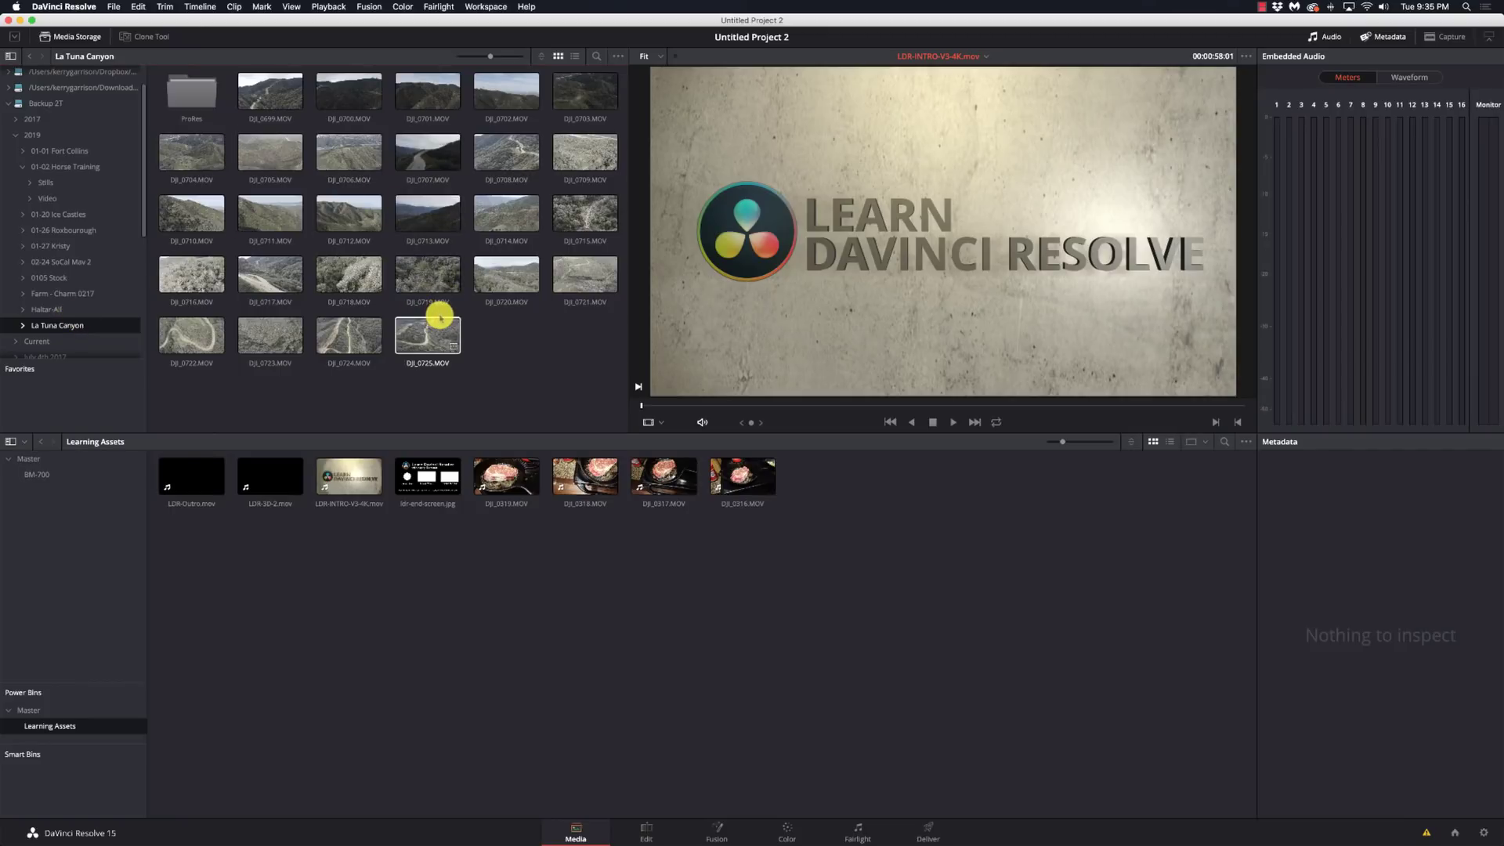
click(441, 311)
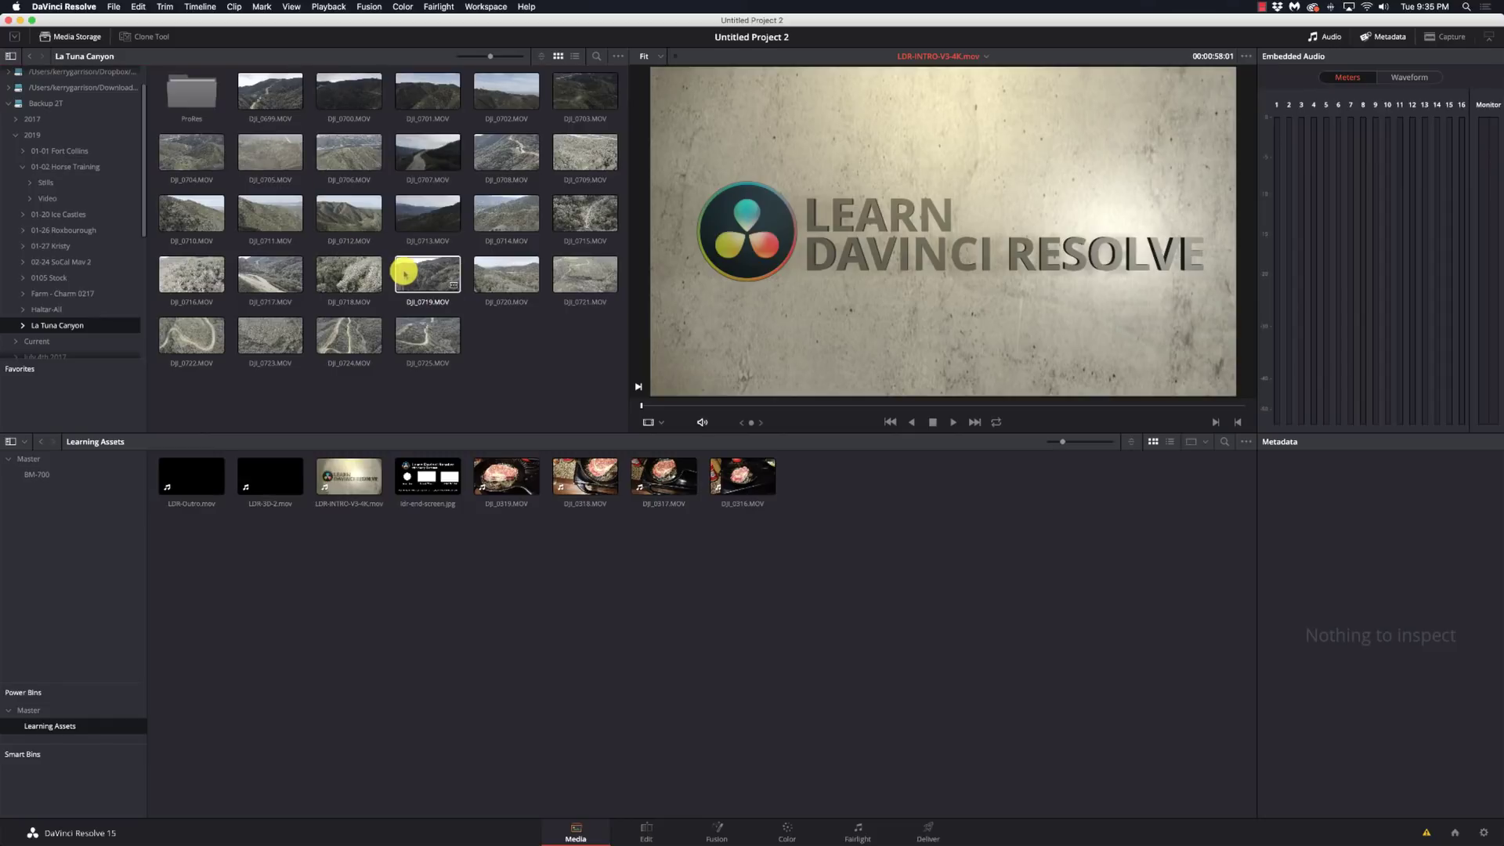
click(195, 97)
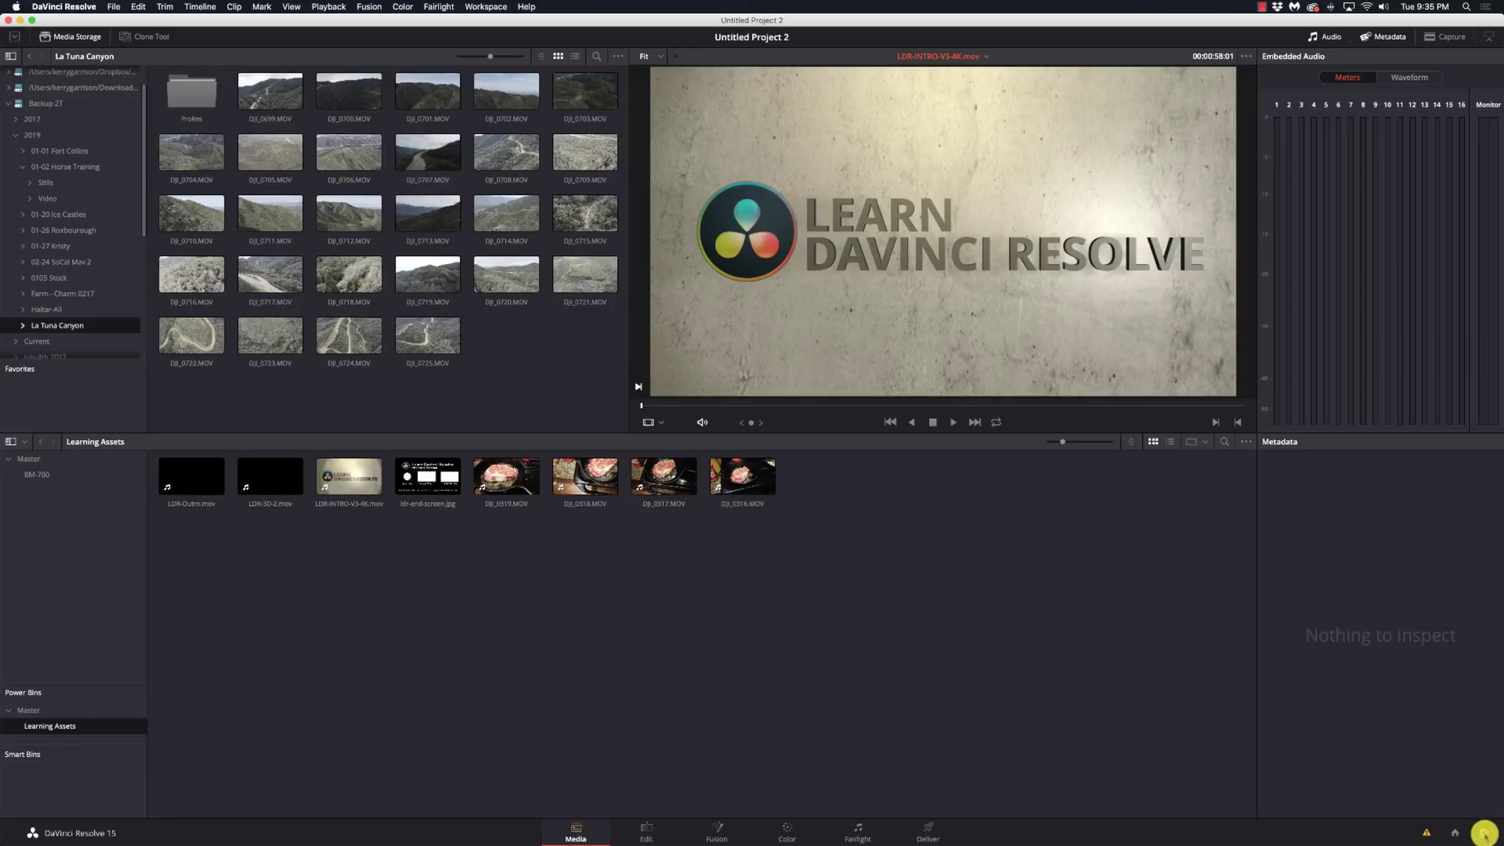
click(77, 7)
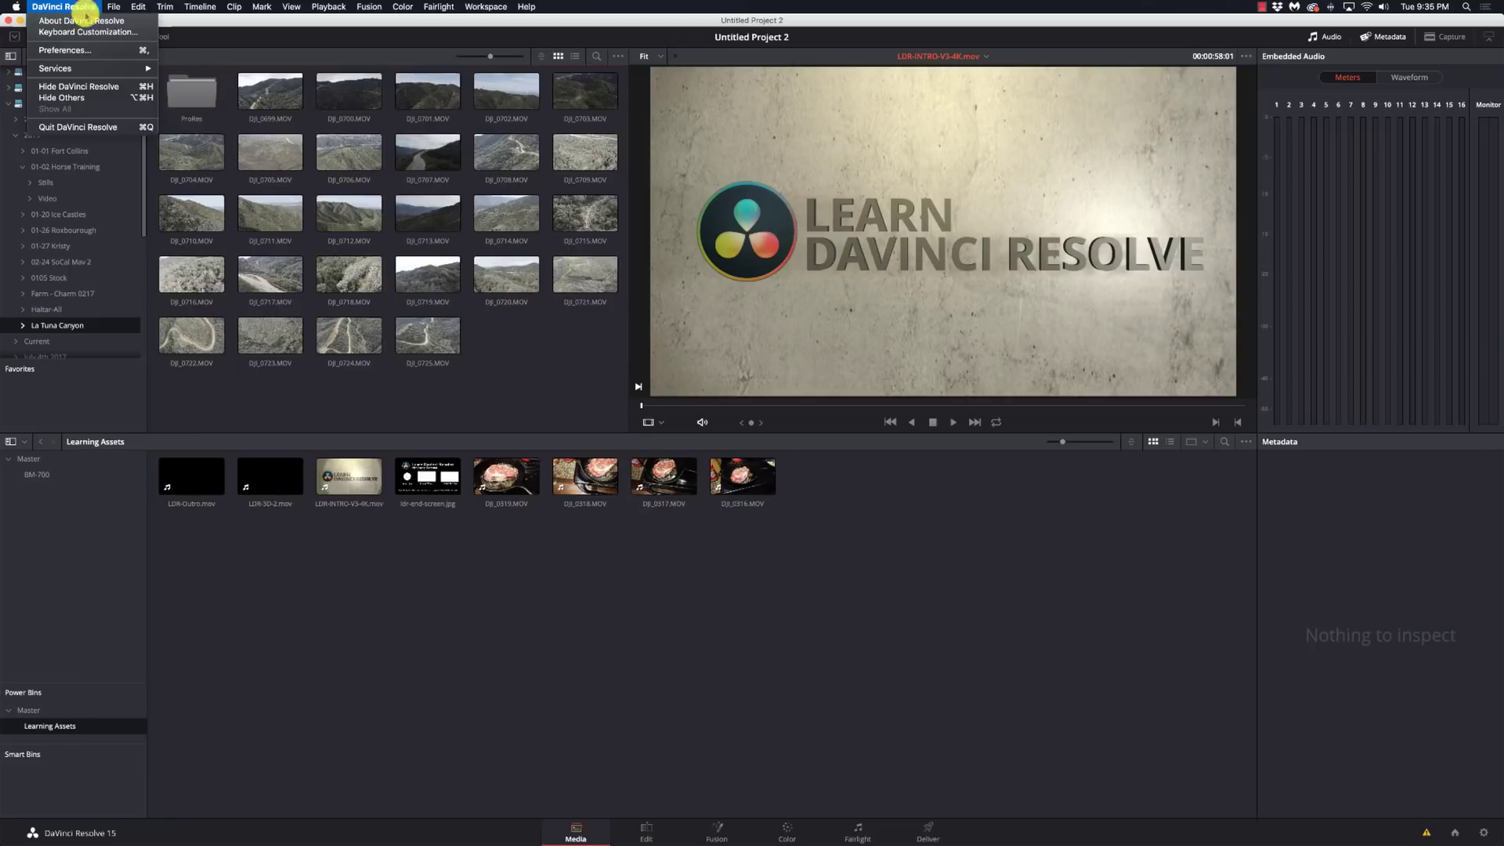
click(86, 51)
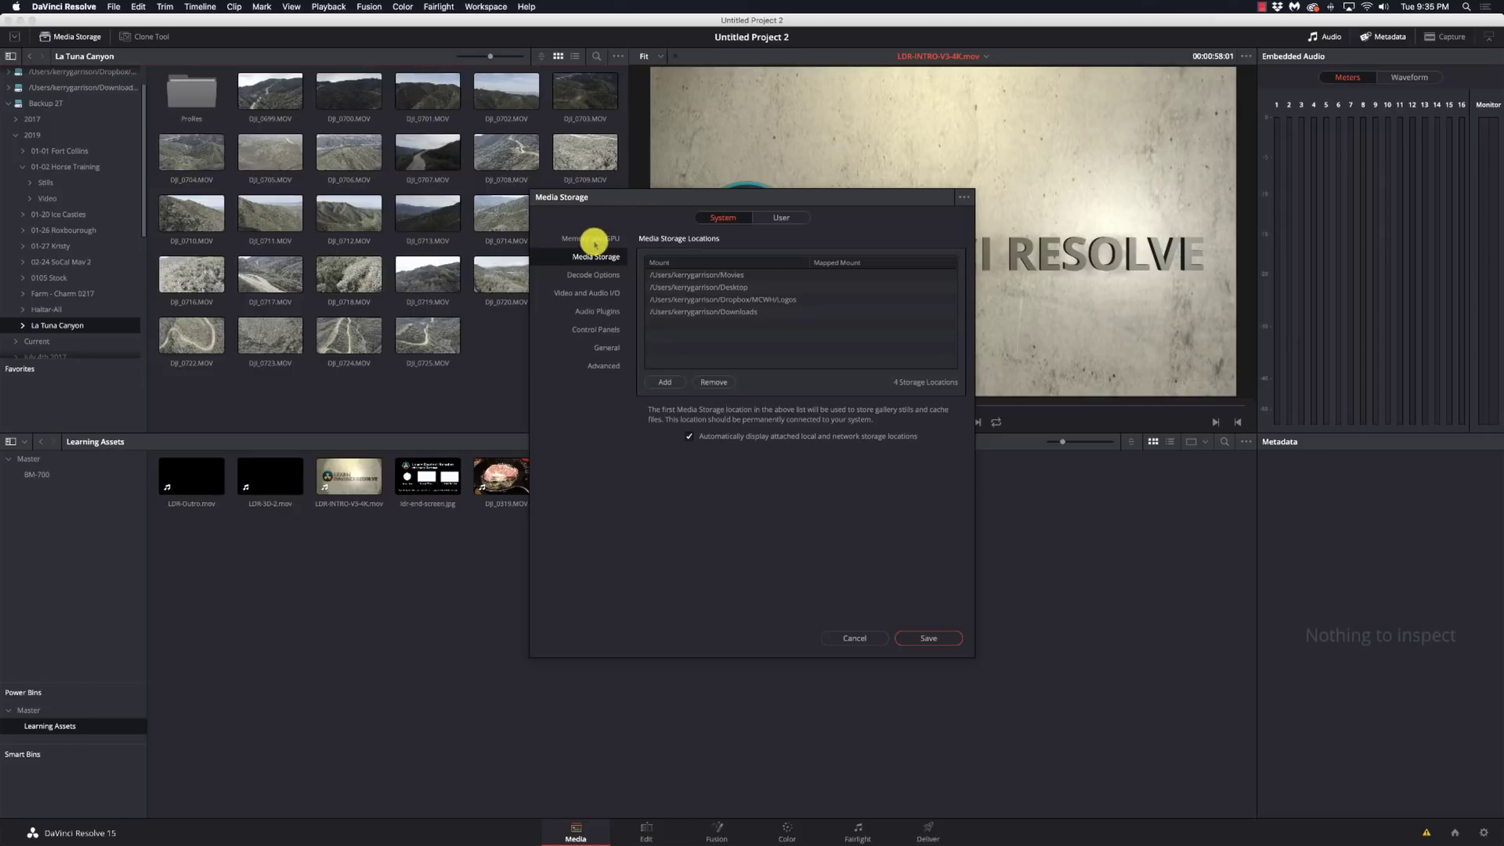
On the Memory and GPU page, lower Limit Fusion Memory Cache to 11.8 GB.
click(594, 240)
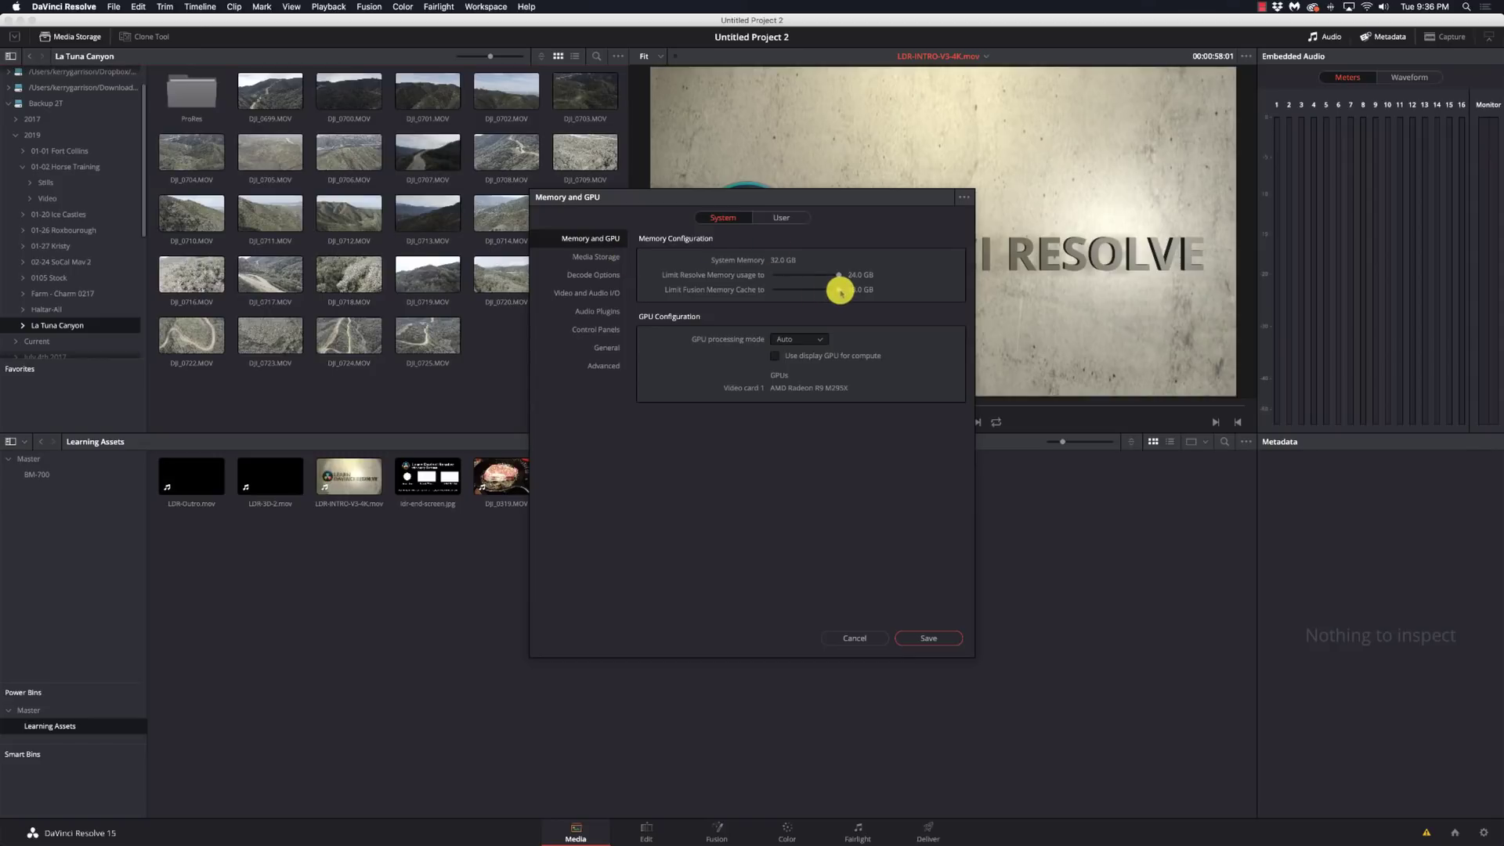
drag(840, 291, 806, 294)
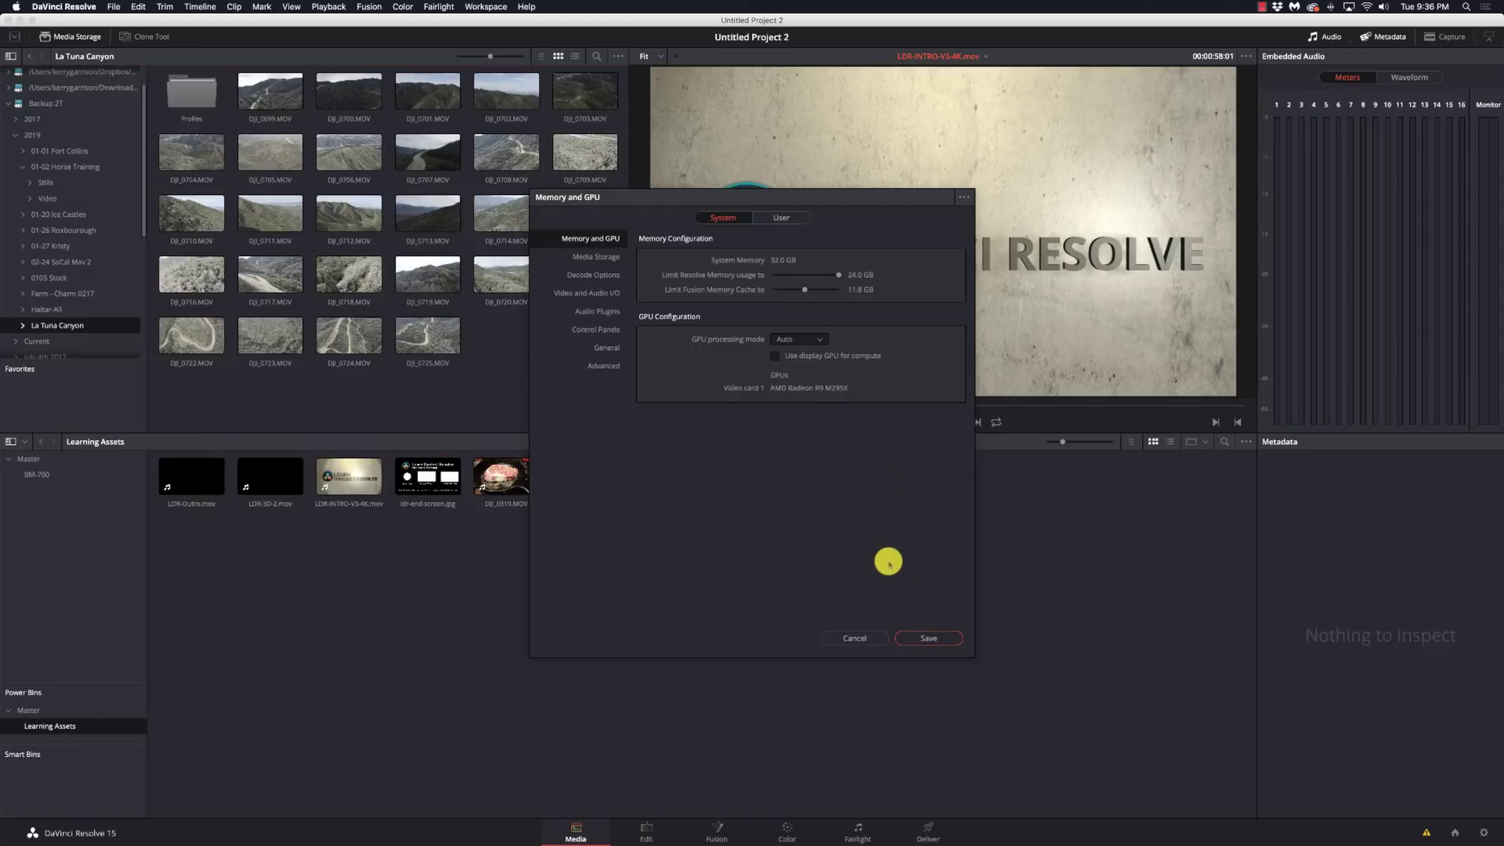
Keep GPU processing mode on Auto, then view the Media Storage and Decode Options pages.
click(827, 340)
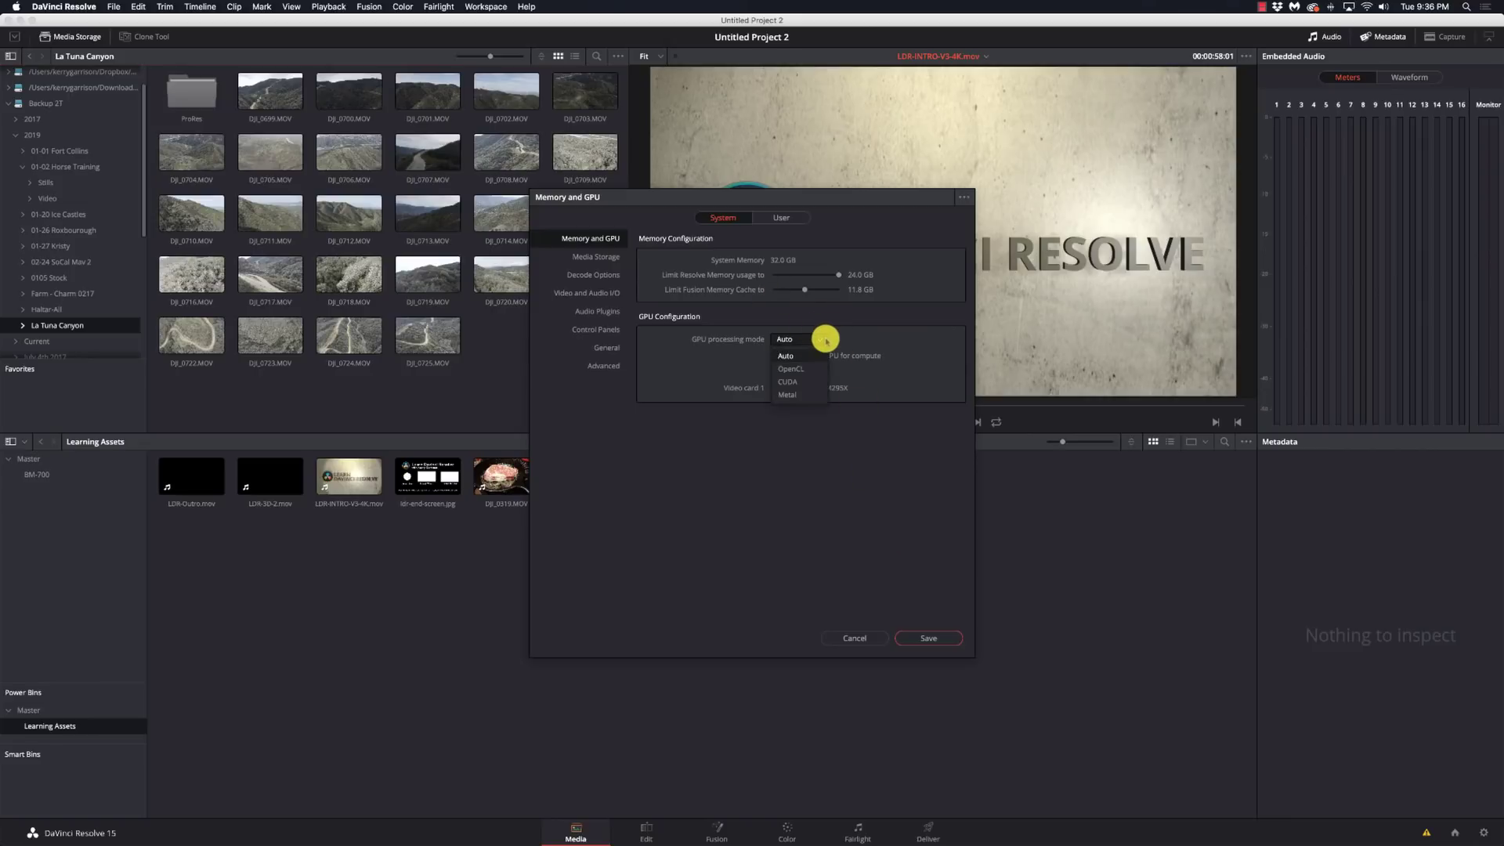
click(843, 337)
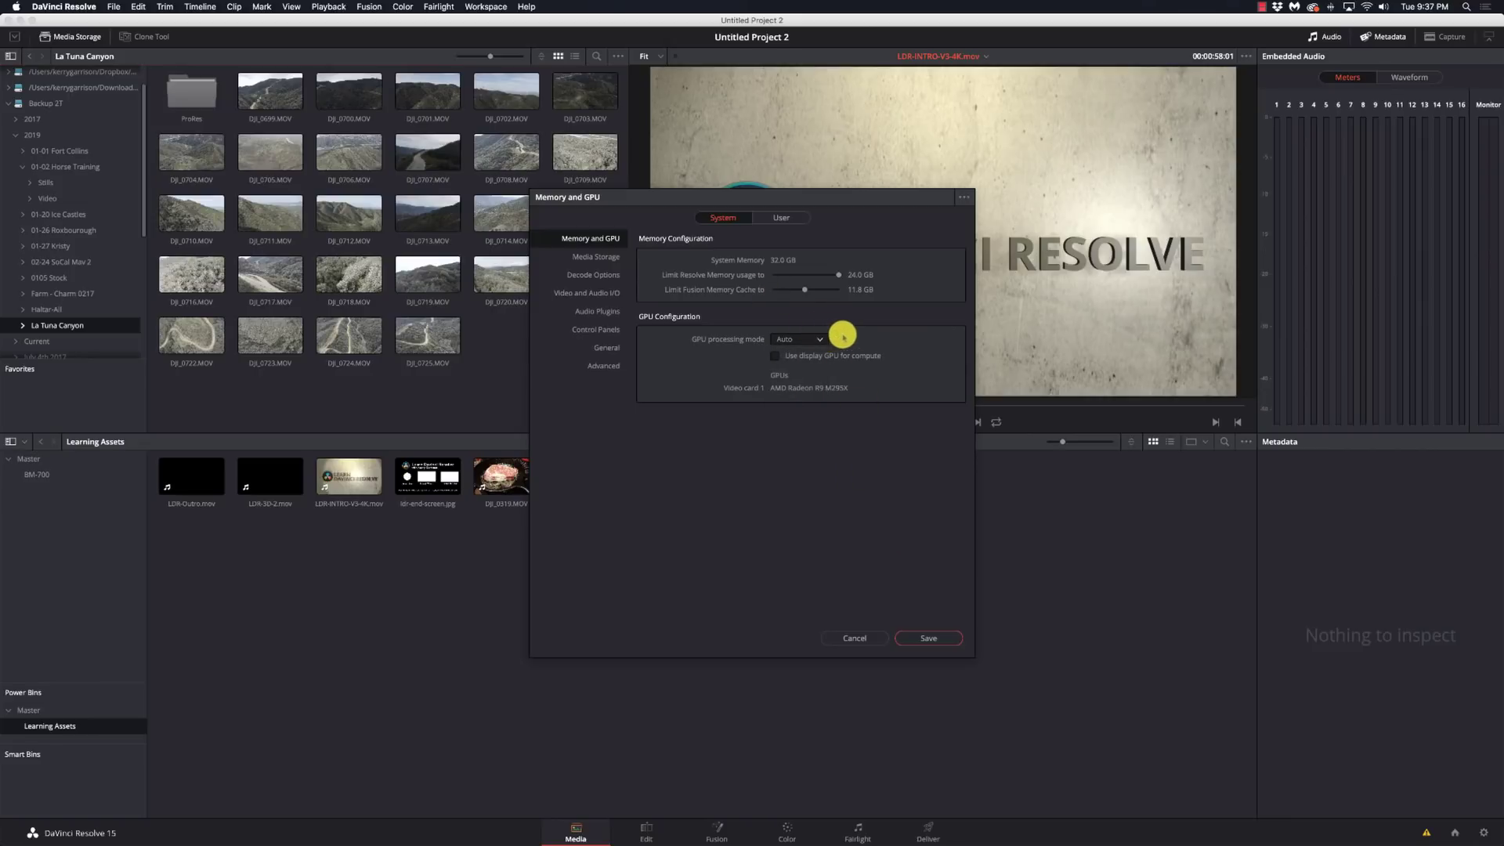
click(593, 257)
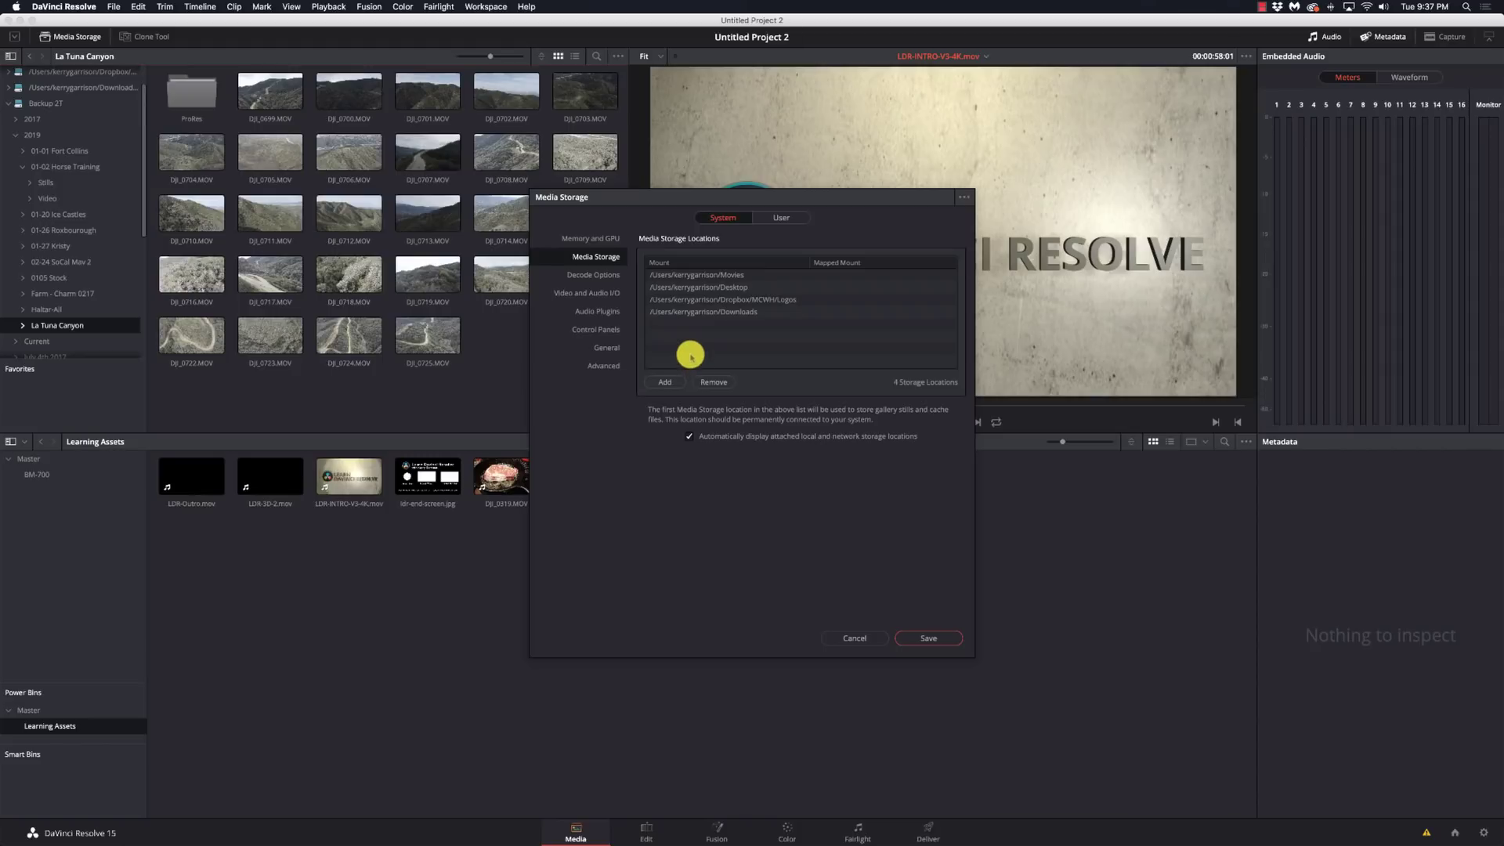
click(595, 277)
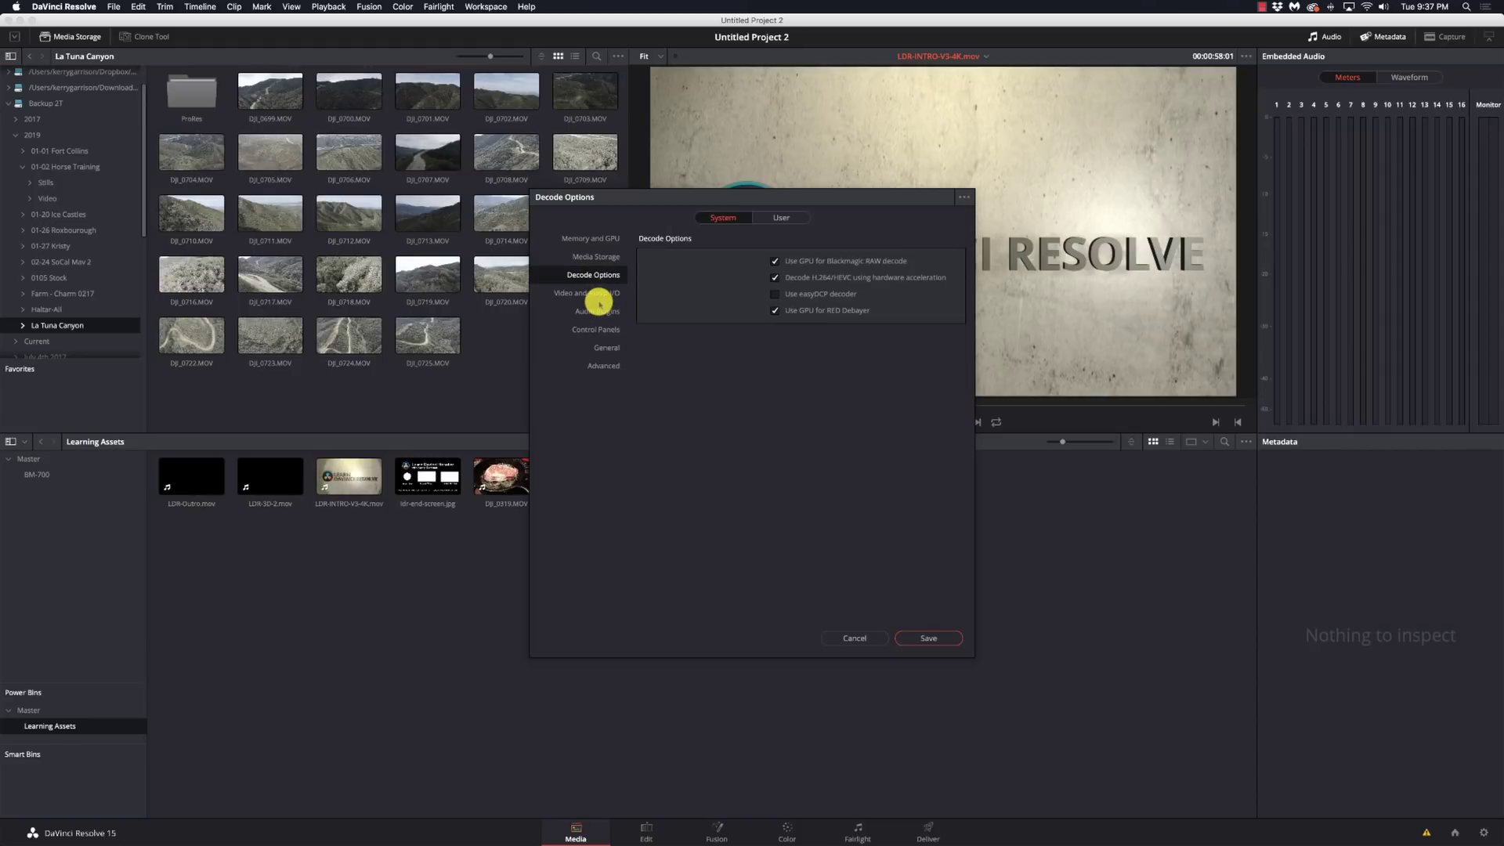
View the Audio Plugins page and scroll through its list of available AU plugins.
click(600, 307)
click(602, 296)
click(610, 312)
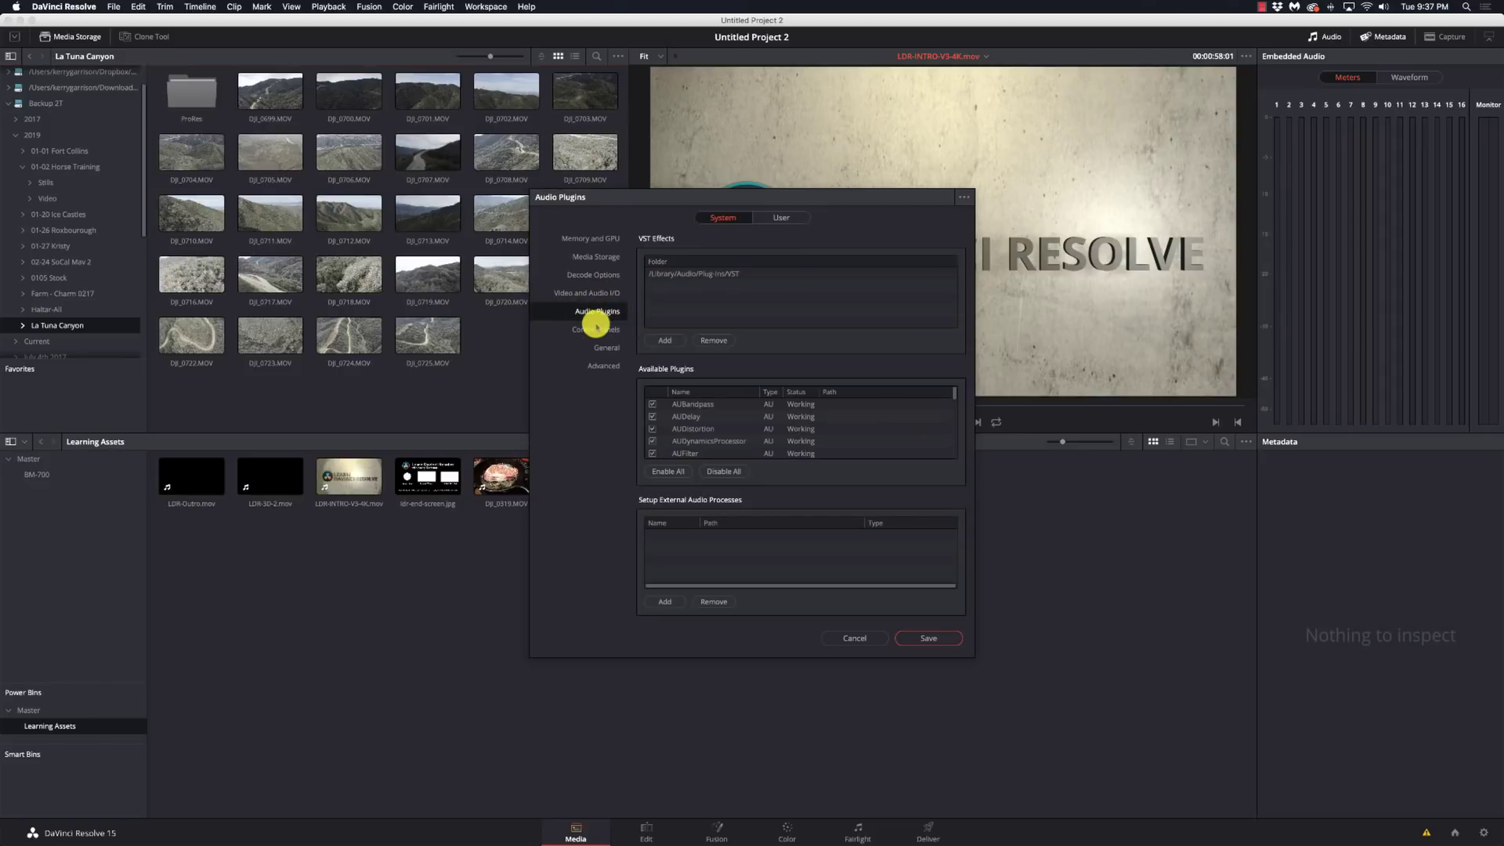
scroll(741, 441, down, 3)
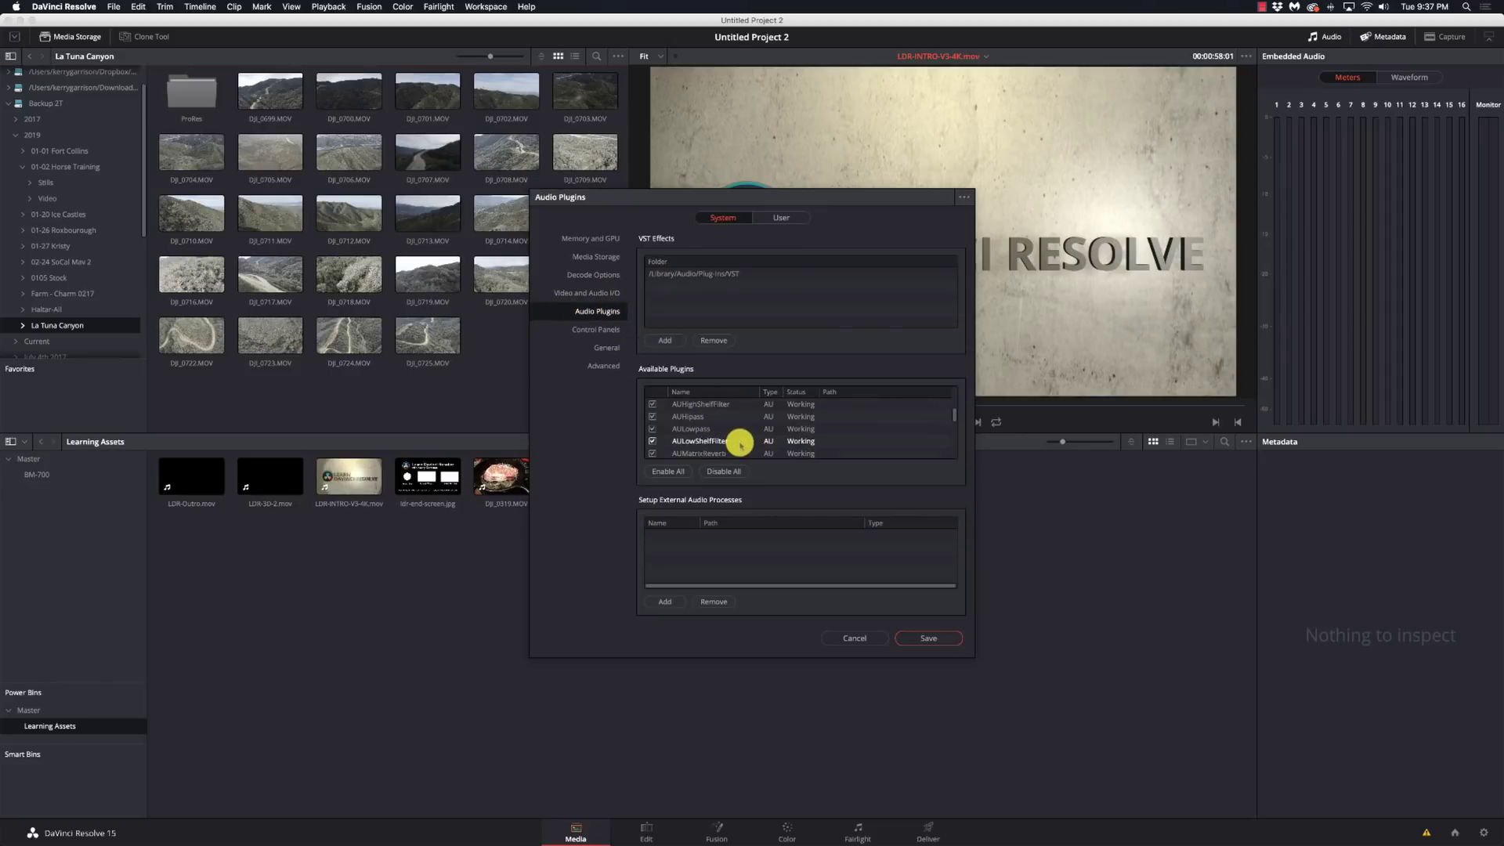
scroll(740, 443, up, 3)
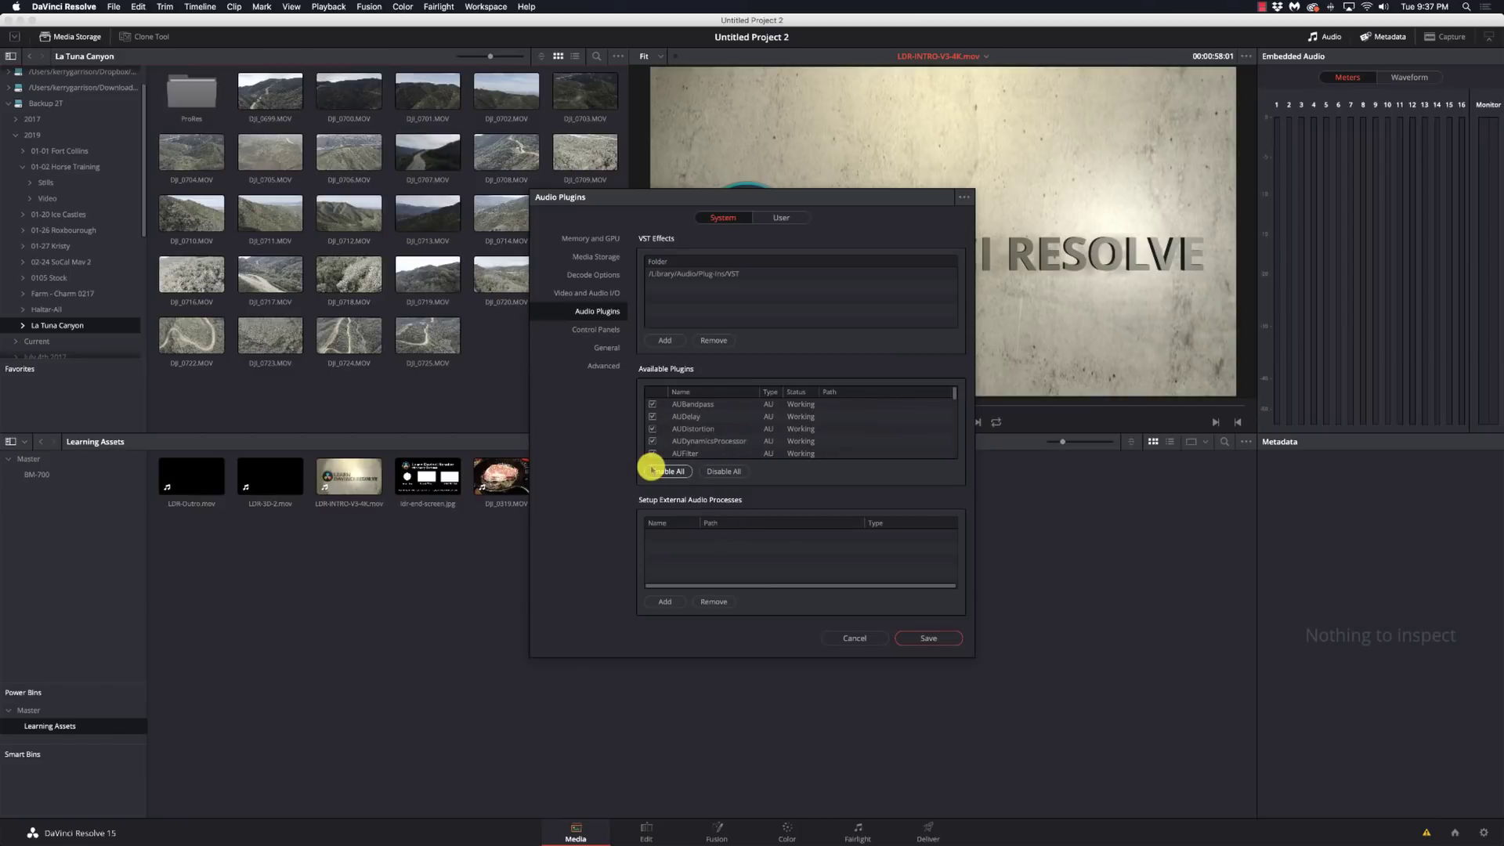
Check Control Panels, leaving Tangent Devices Element as grading panel, then view General preferences.
click(600, 333)
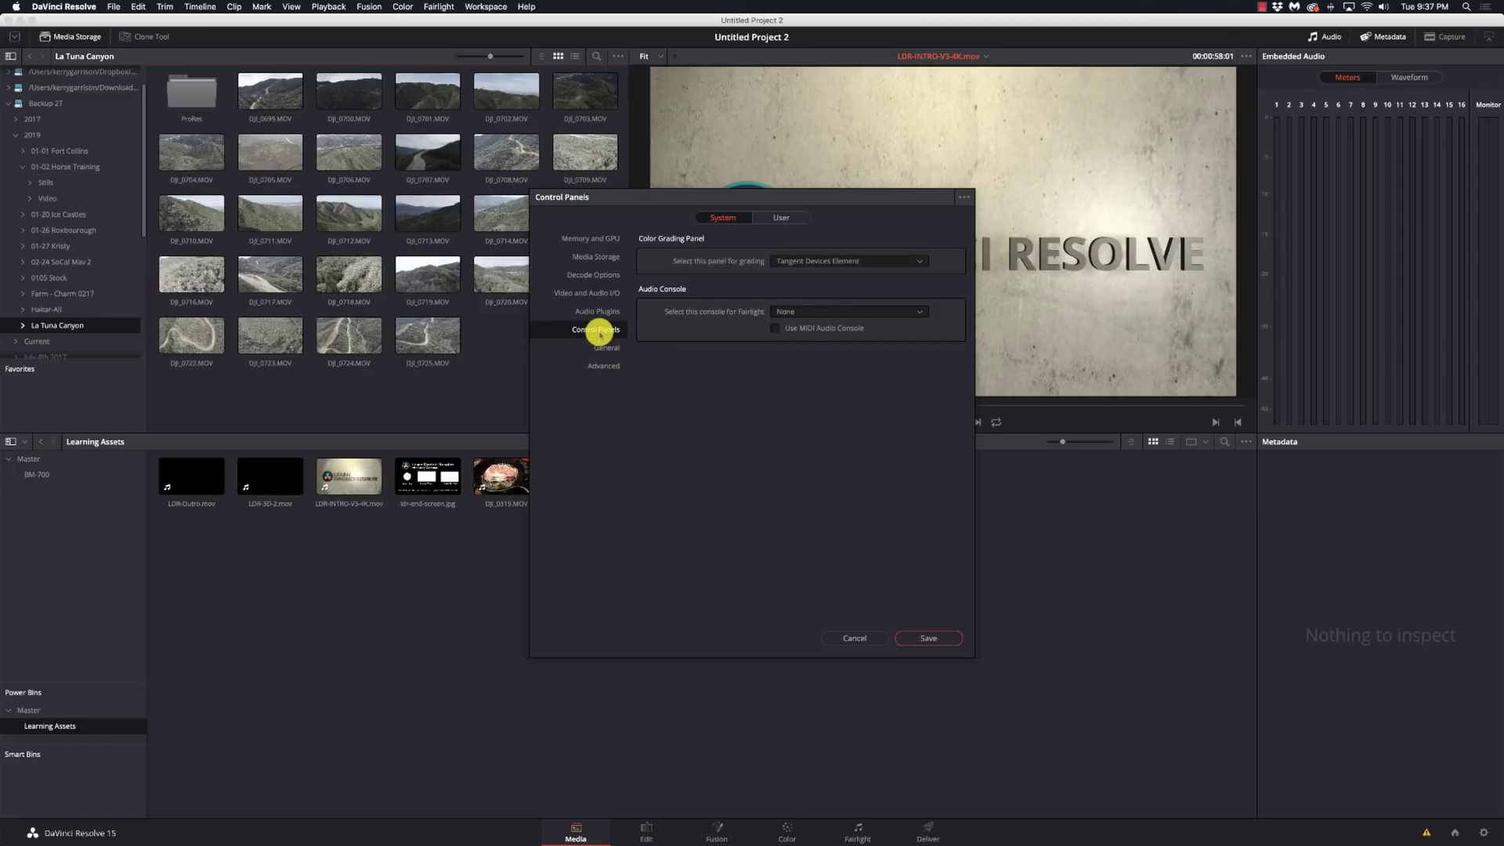
click(844, 267)
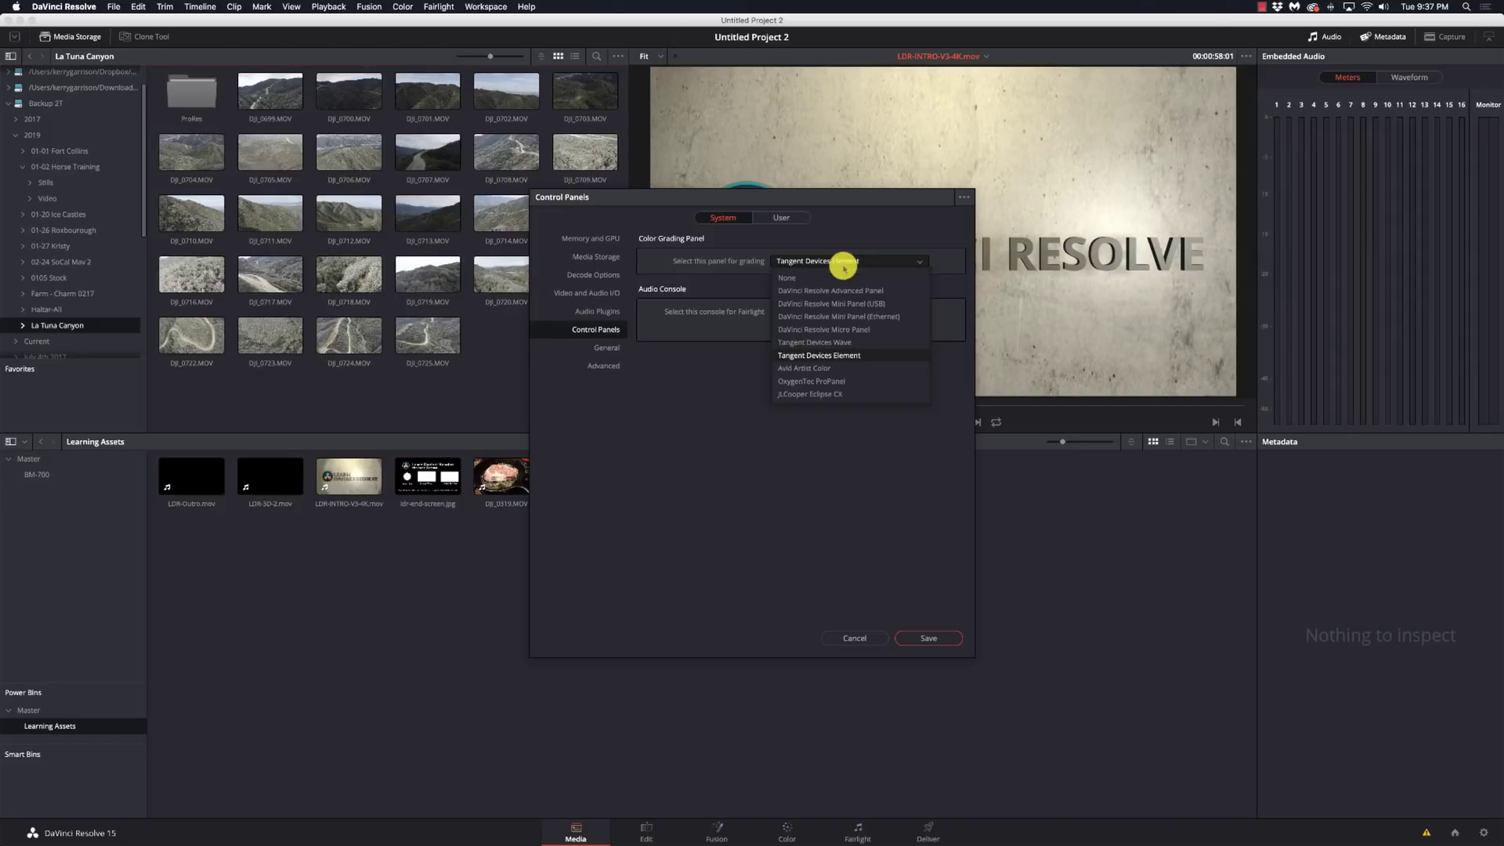
click(918, 239)
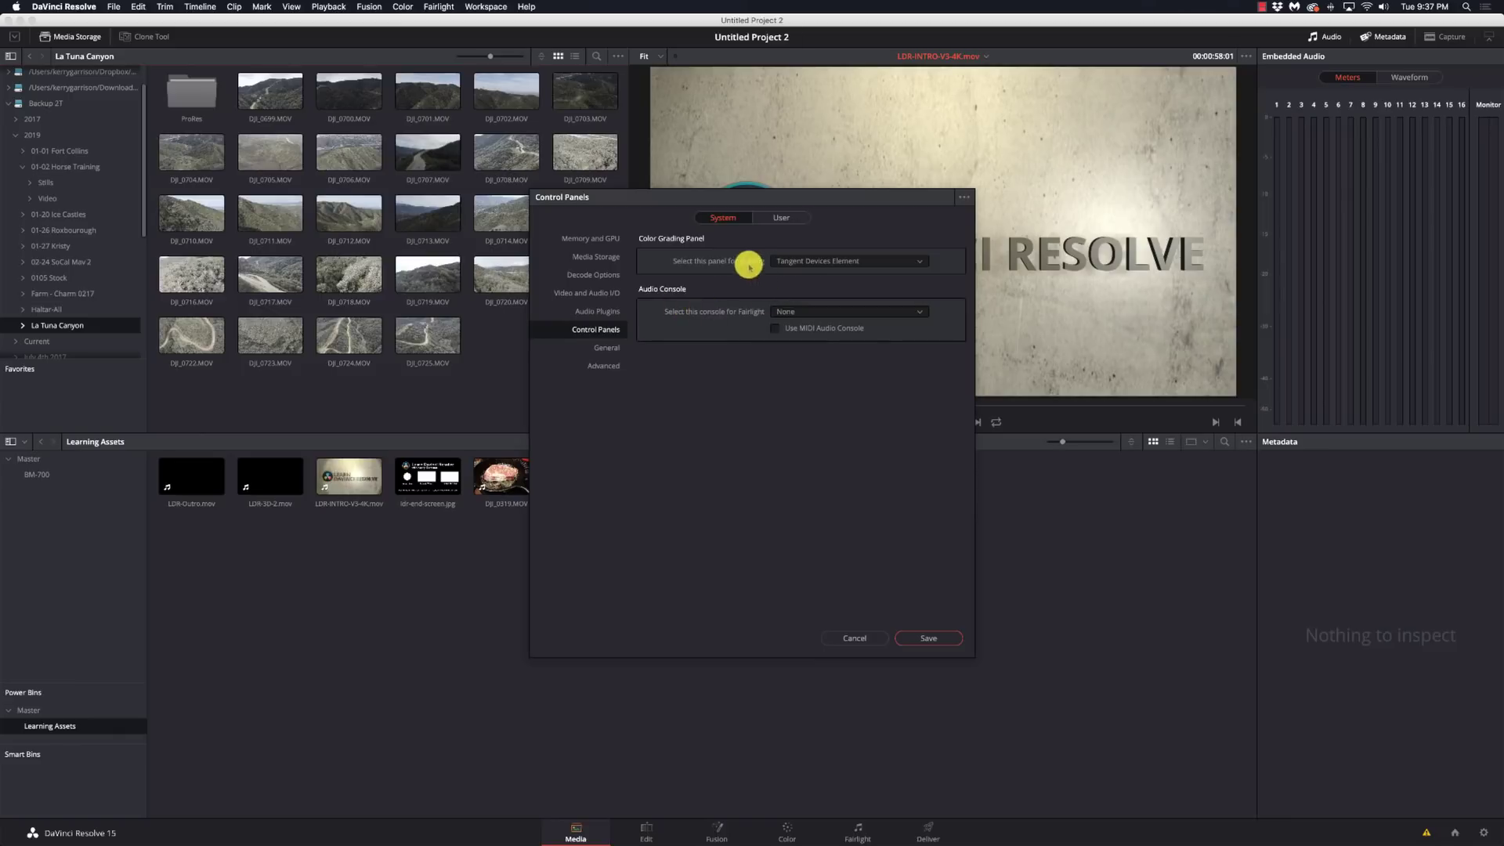
click(833, 263)
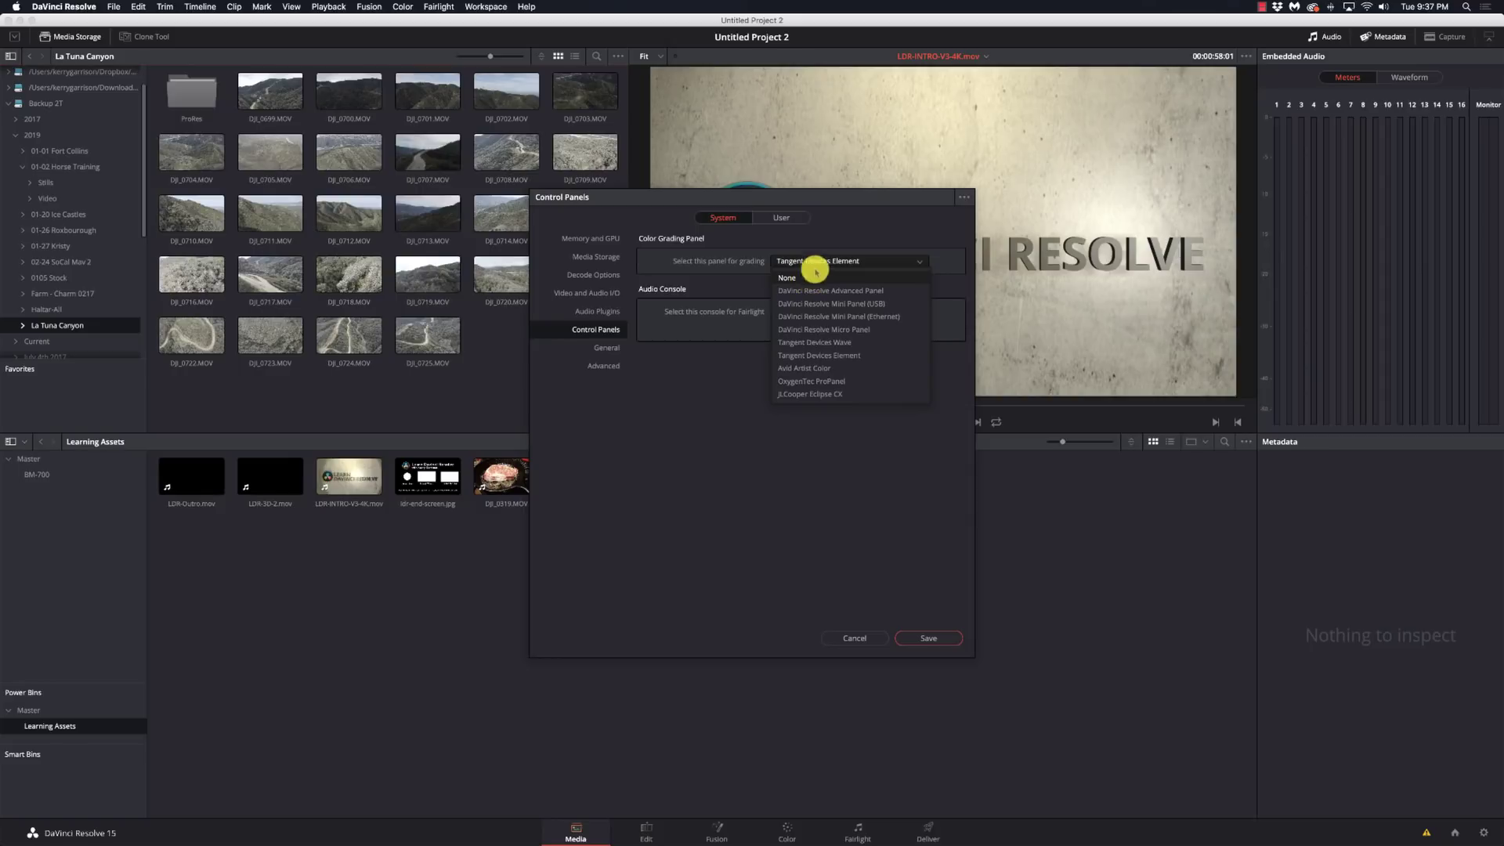
click(835, 237)
click(608, 349)
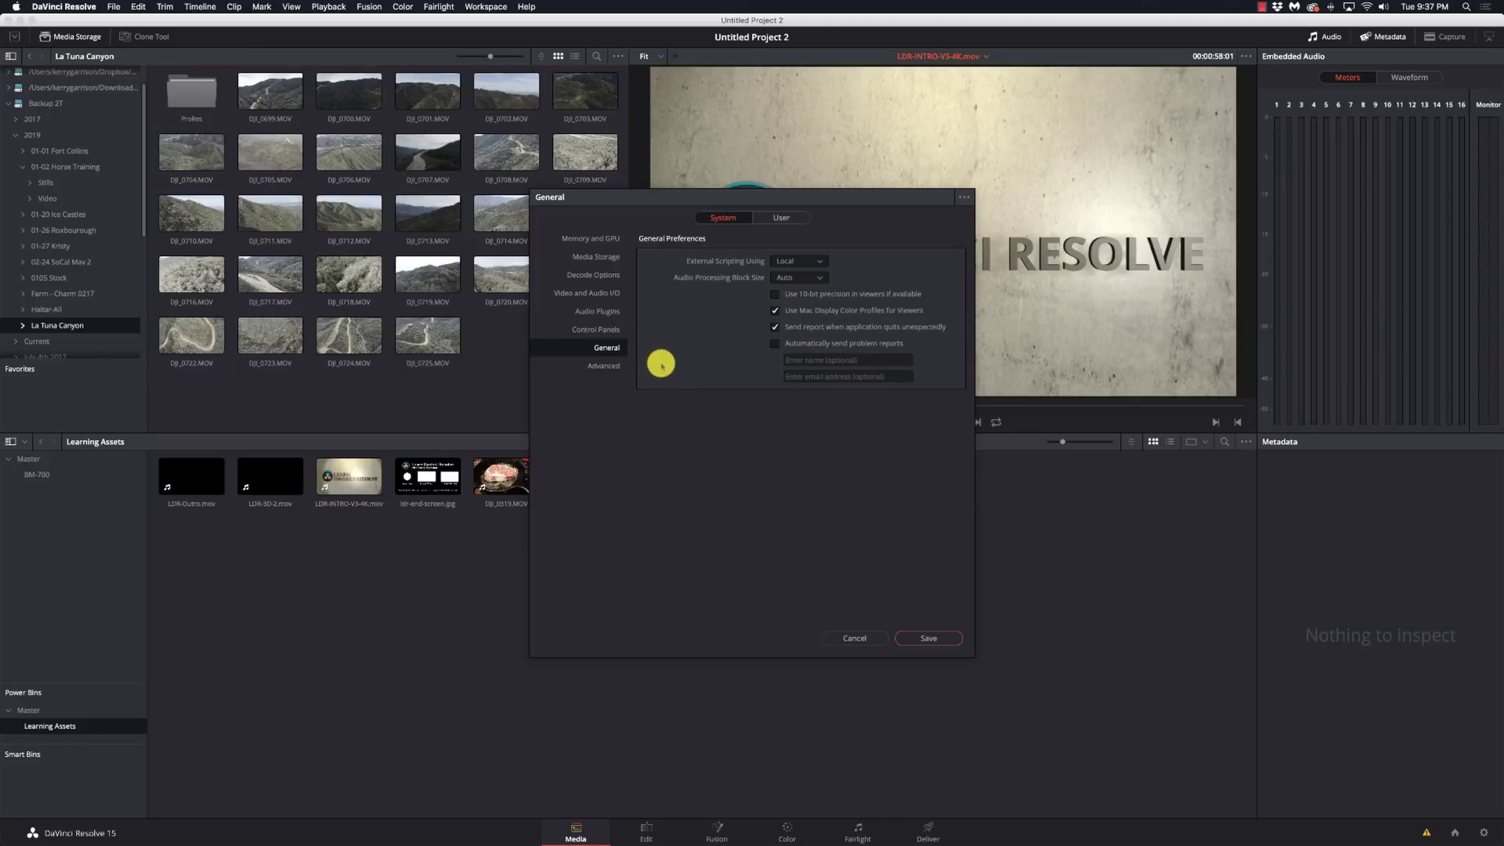
Check the empty Advanced page, return to General, then switch to the User preferences.
click(617, 368)
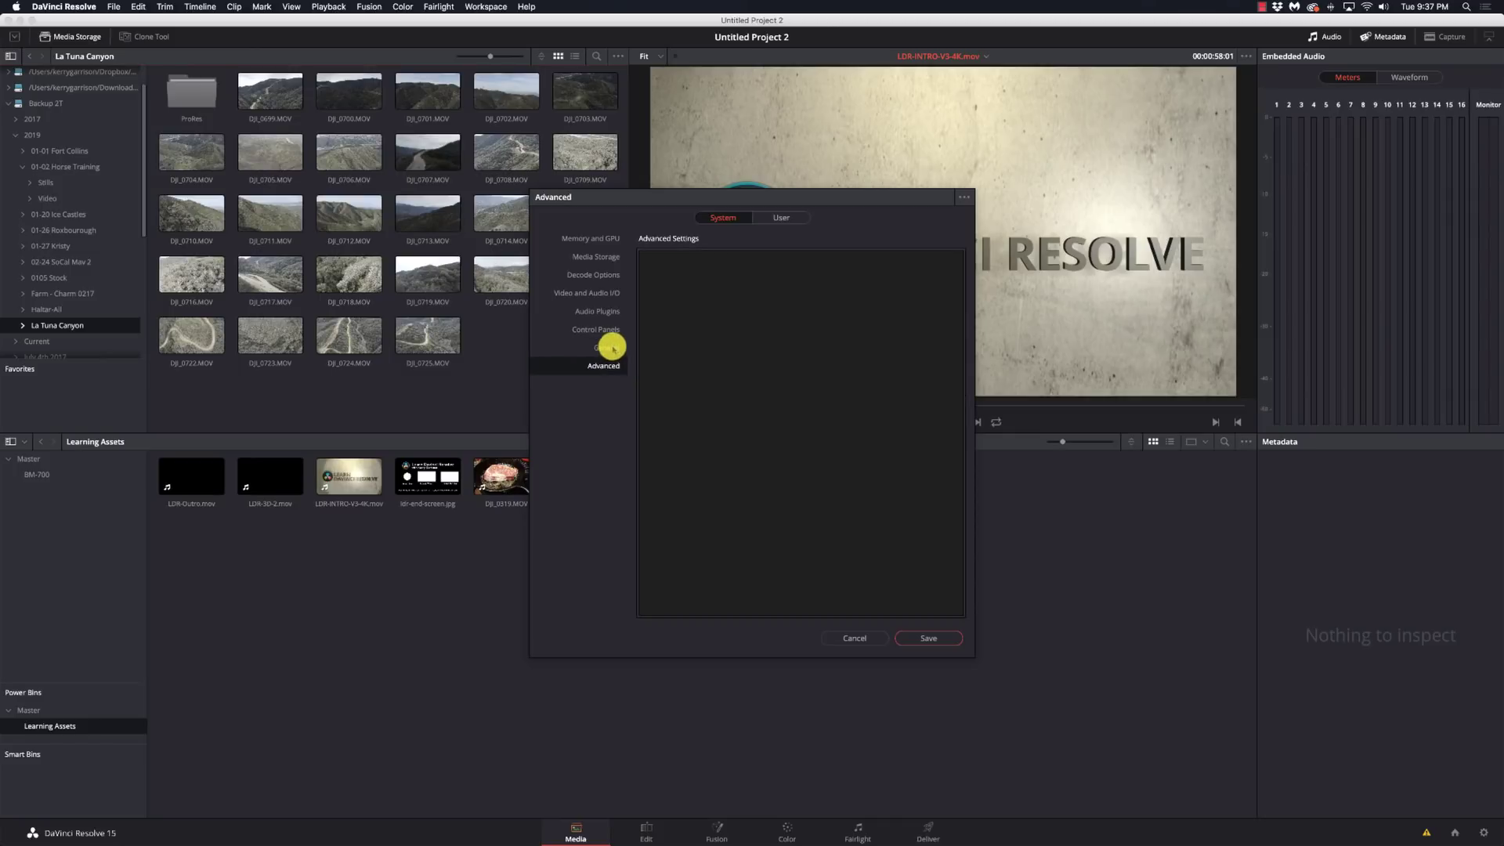
click(609, 345)
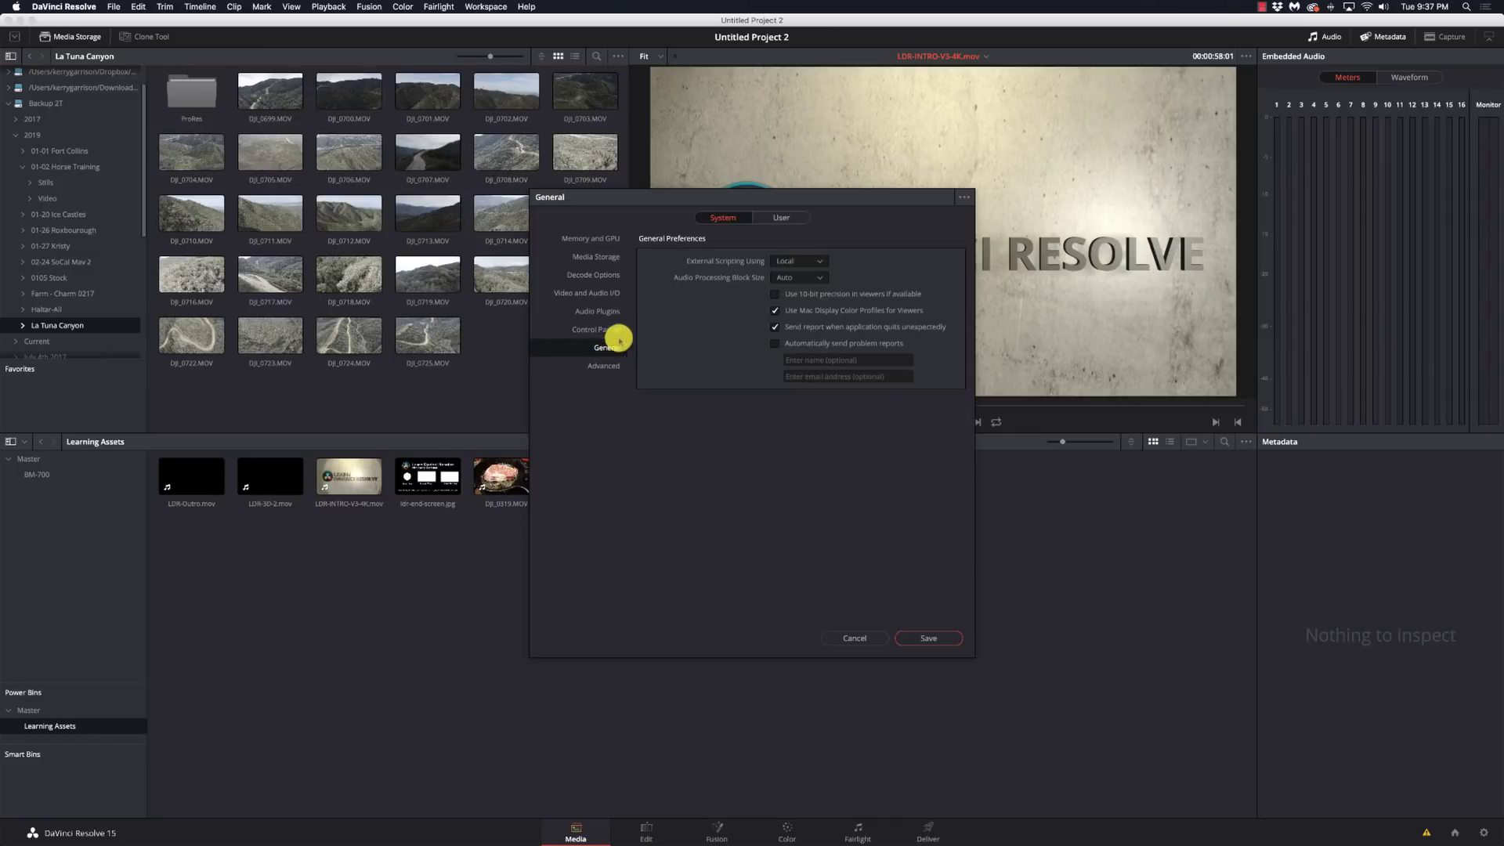
click(785, 219)
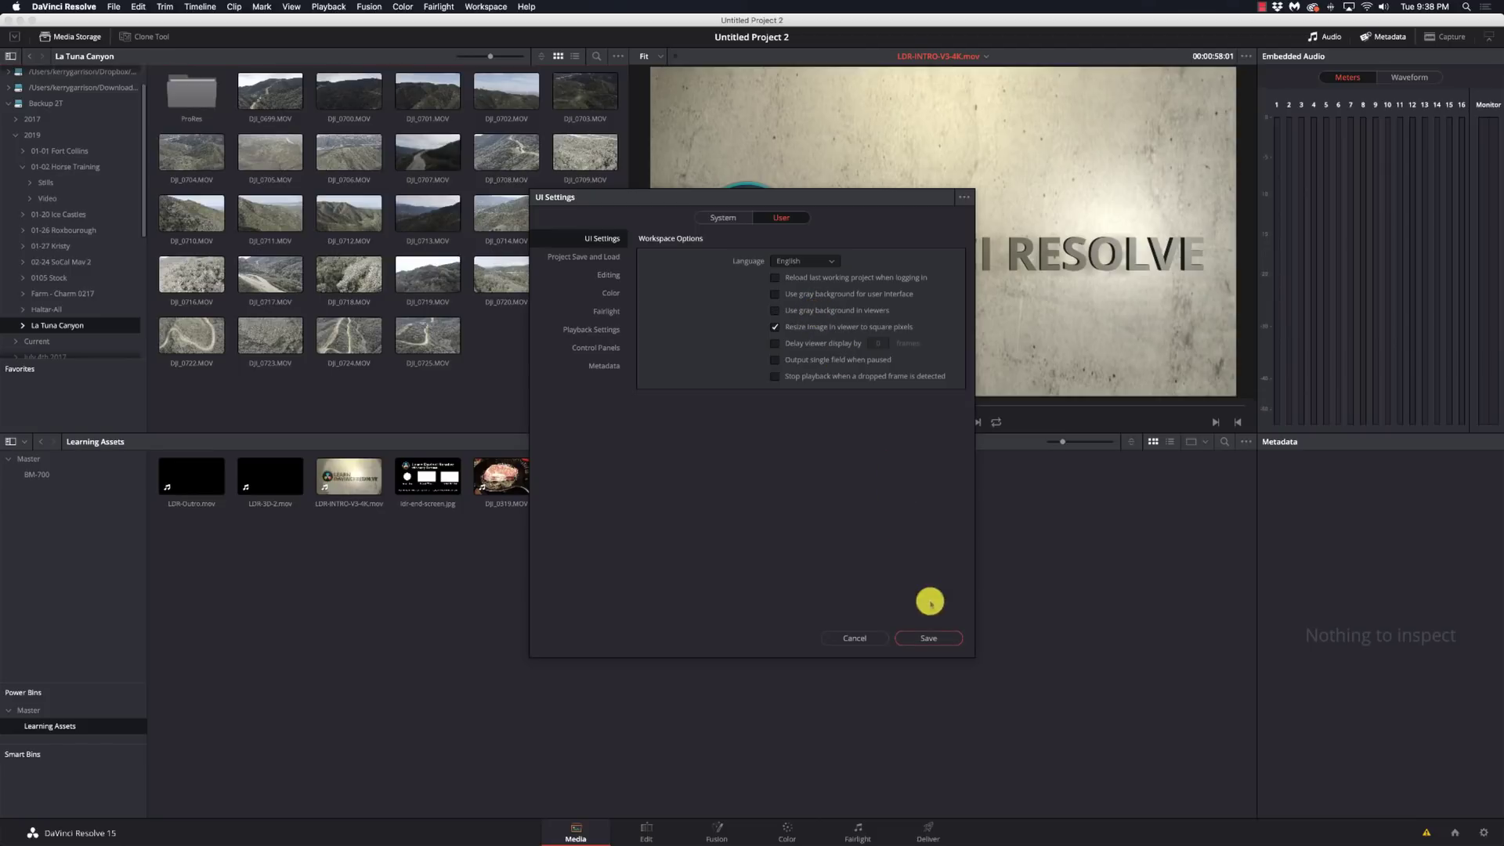
Save and reopen Preferences, enable Use gray background in viewers, and view Project Save and Load.
click(930, 637)
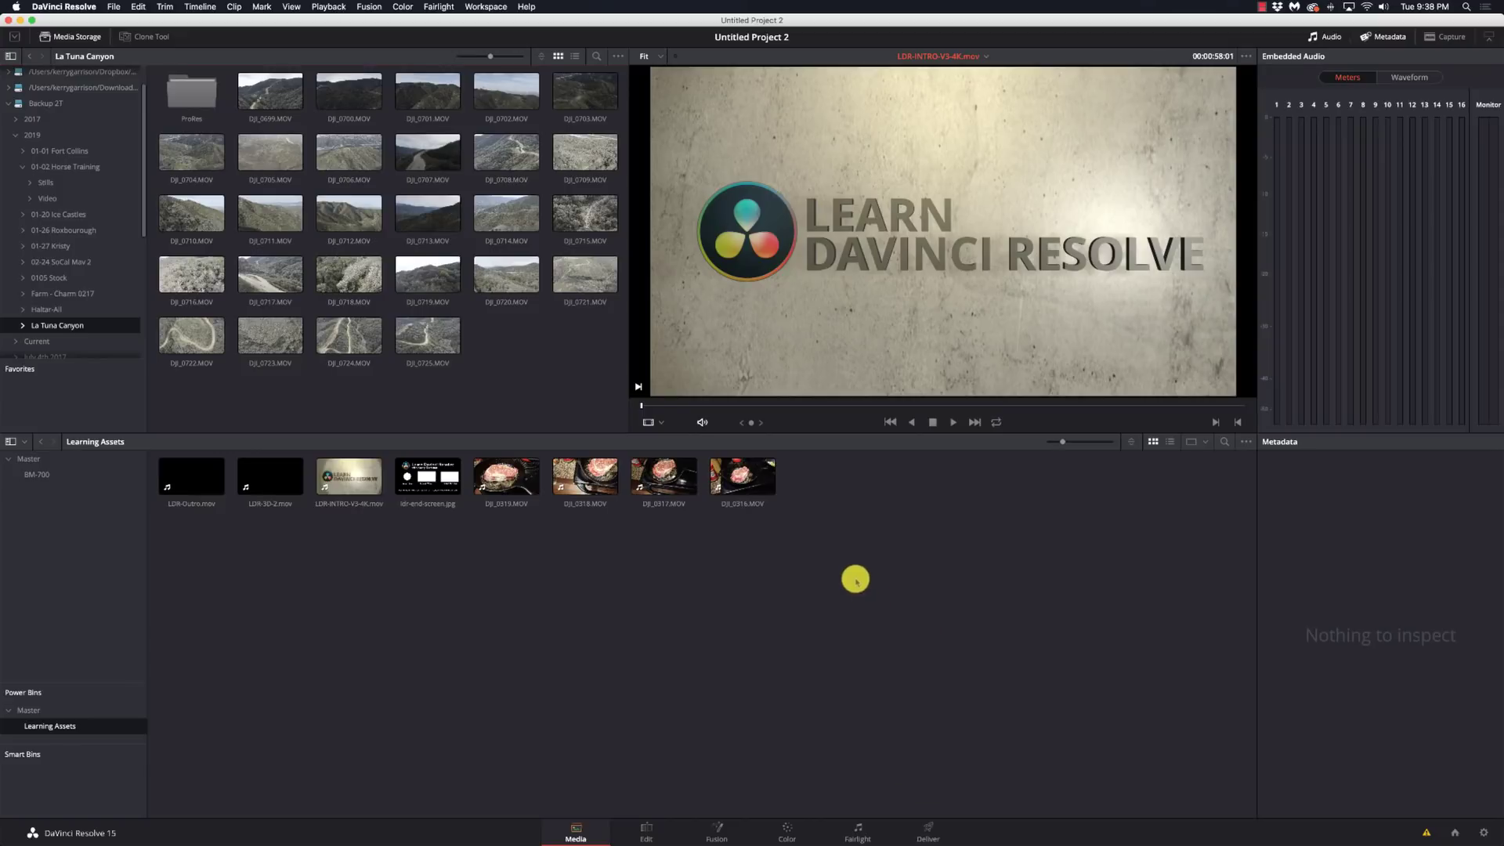
click(97, 6)
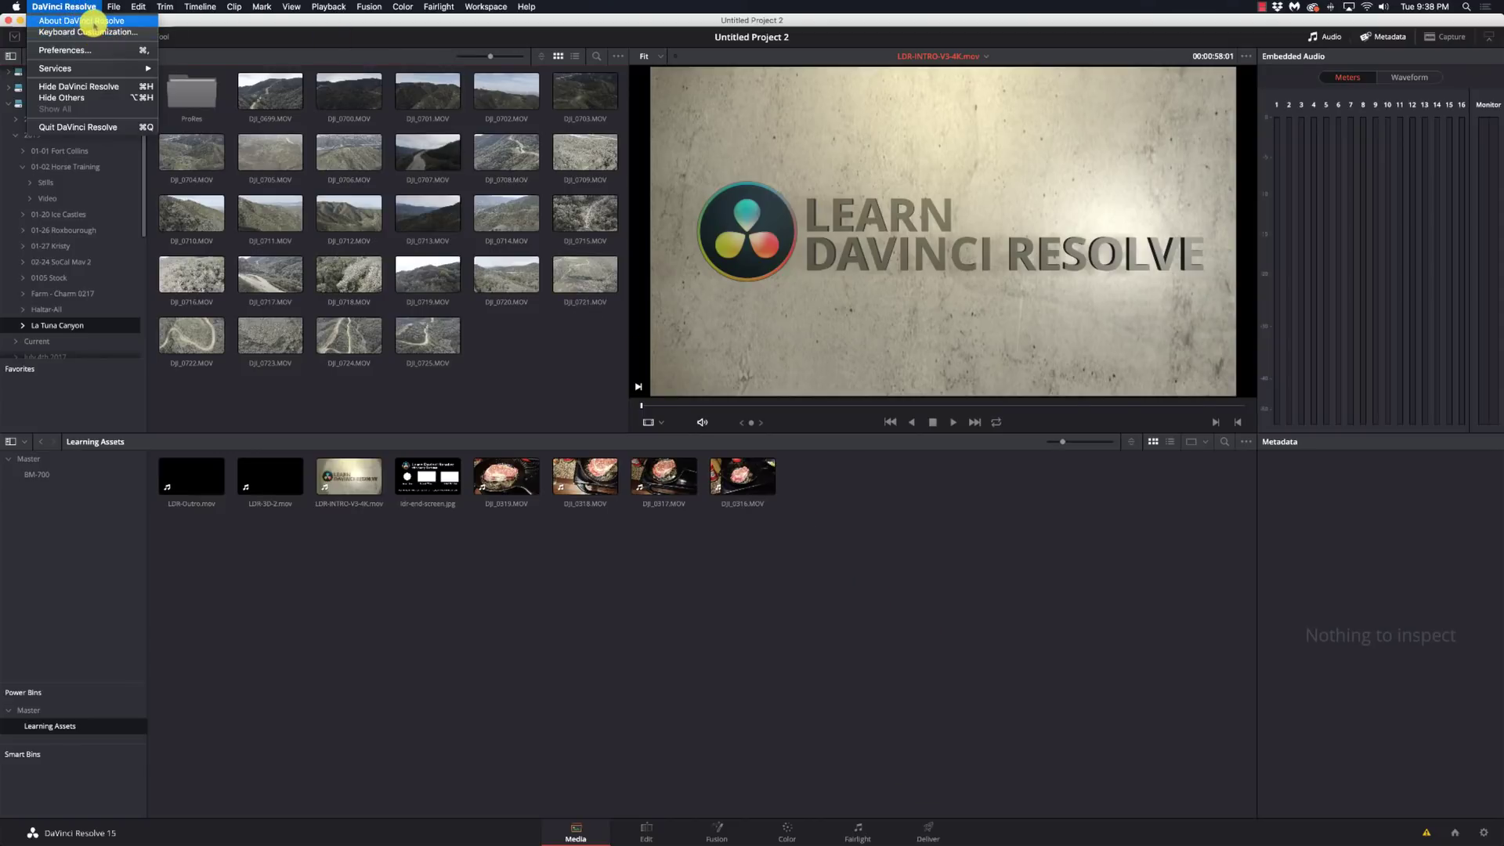
click(98, 49)
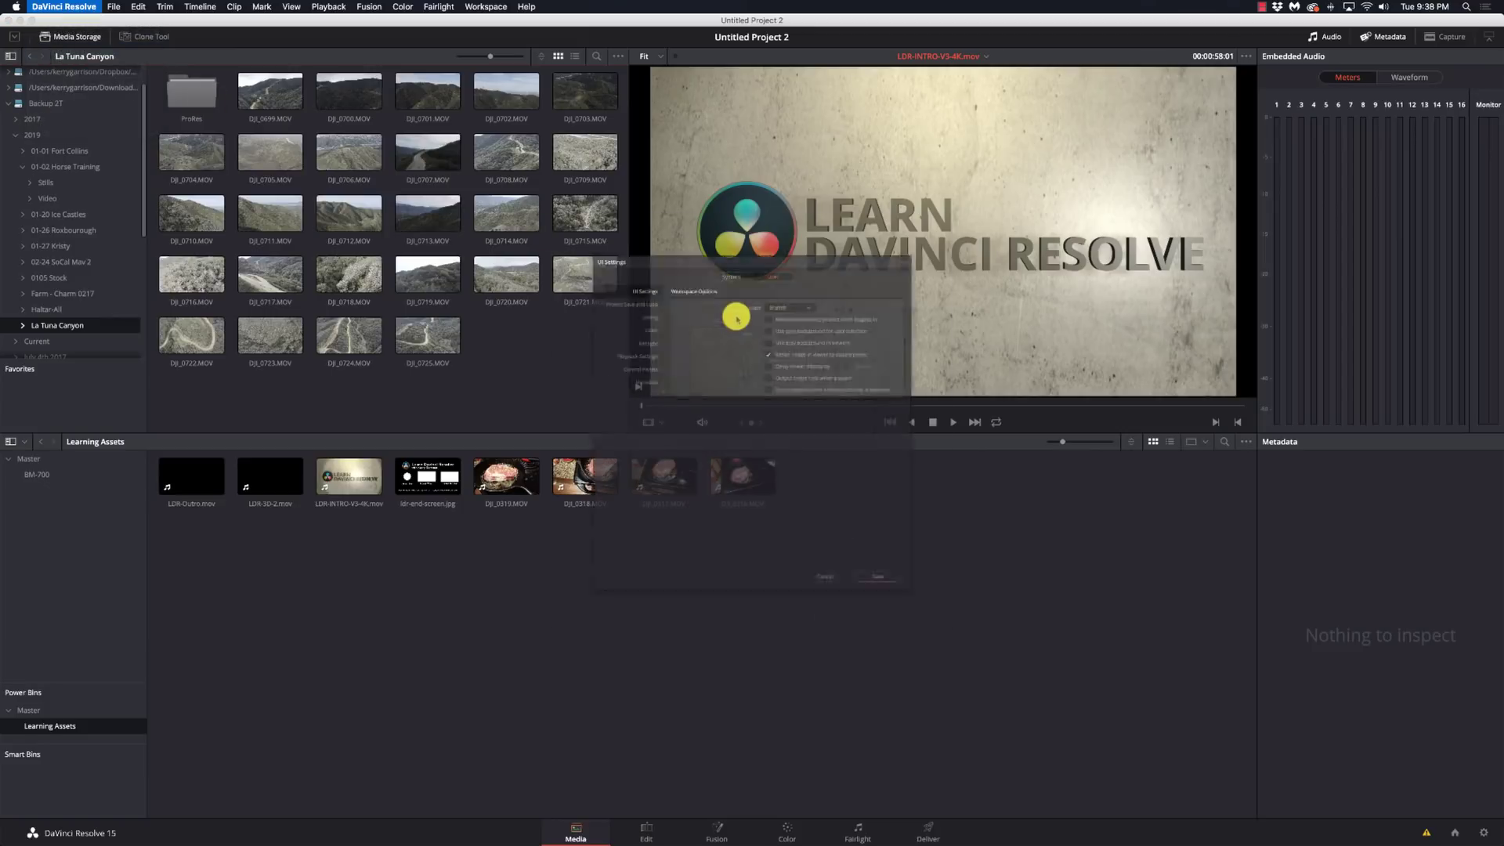
click(775, 310)
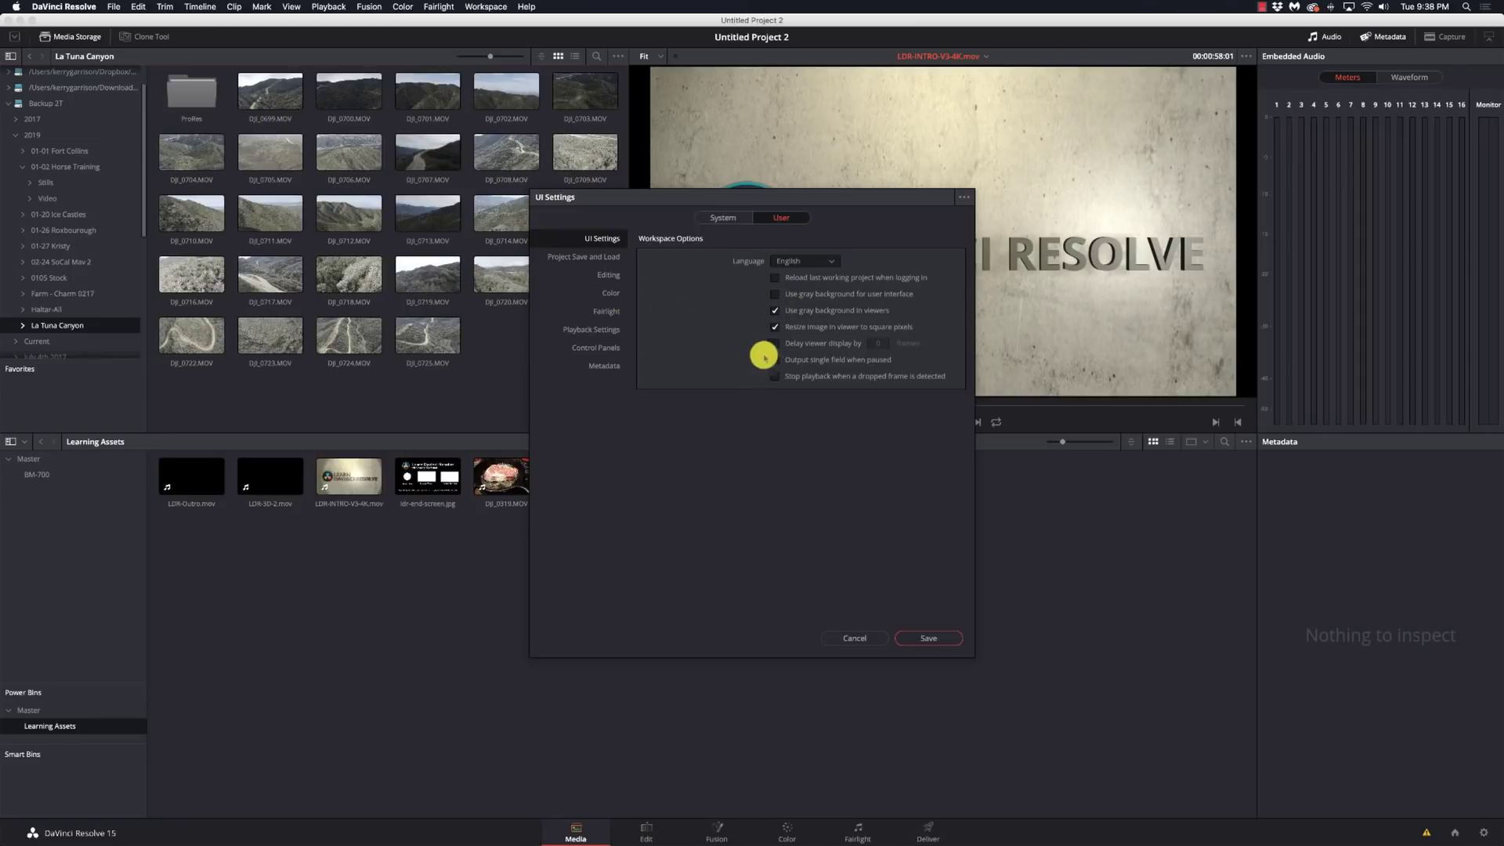
click(601, 257)
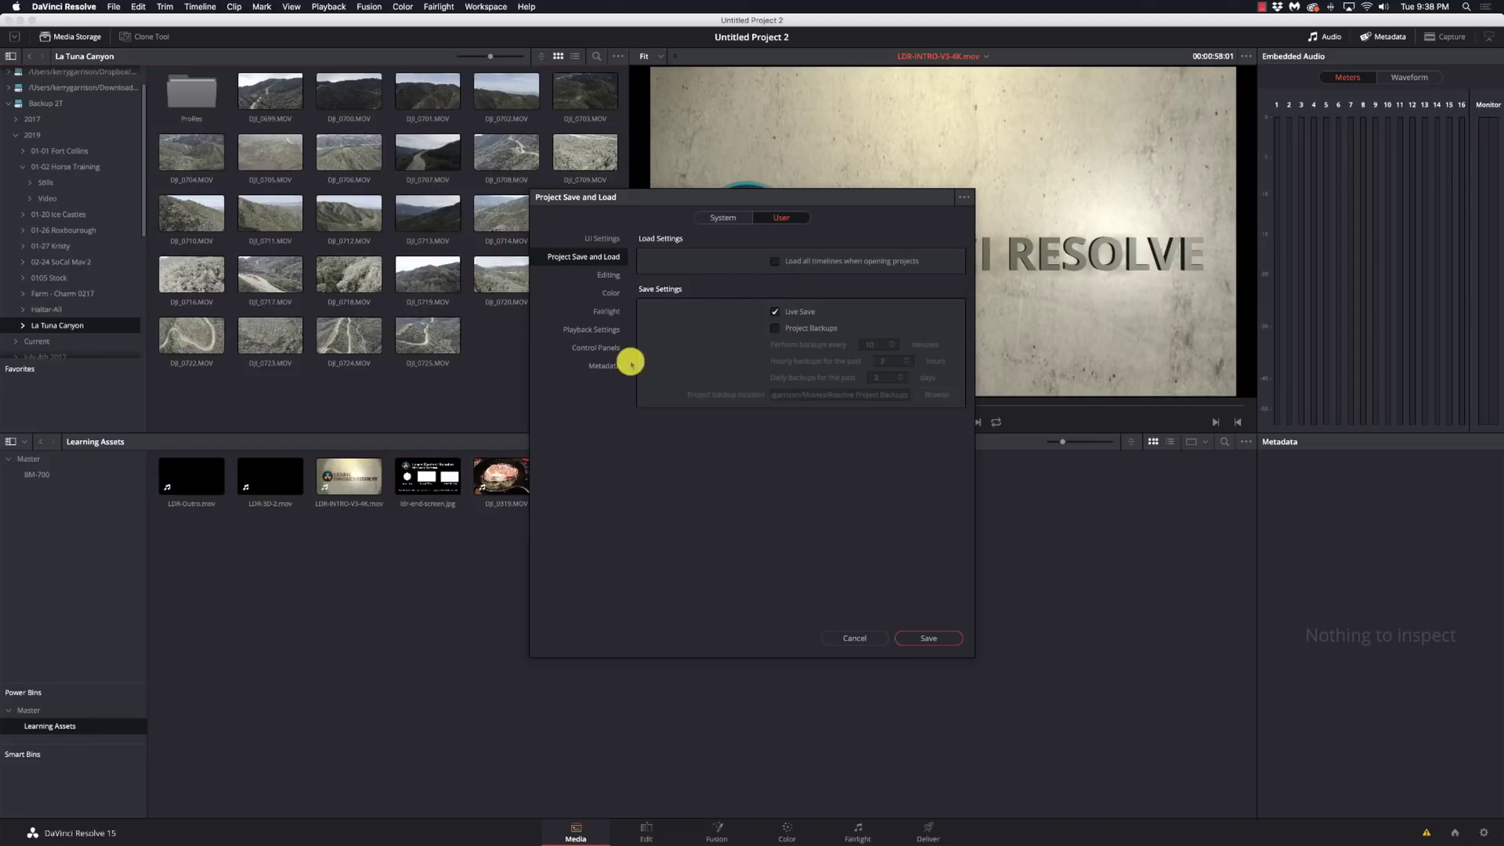
Look through the Editing and Color user preference pages.
click(609, 276)
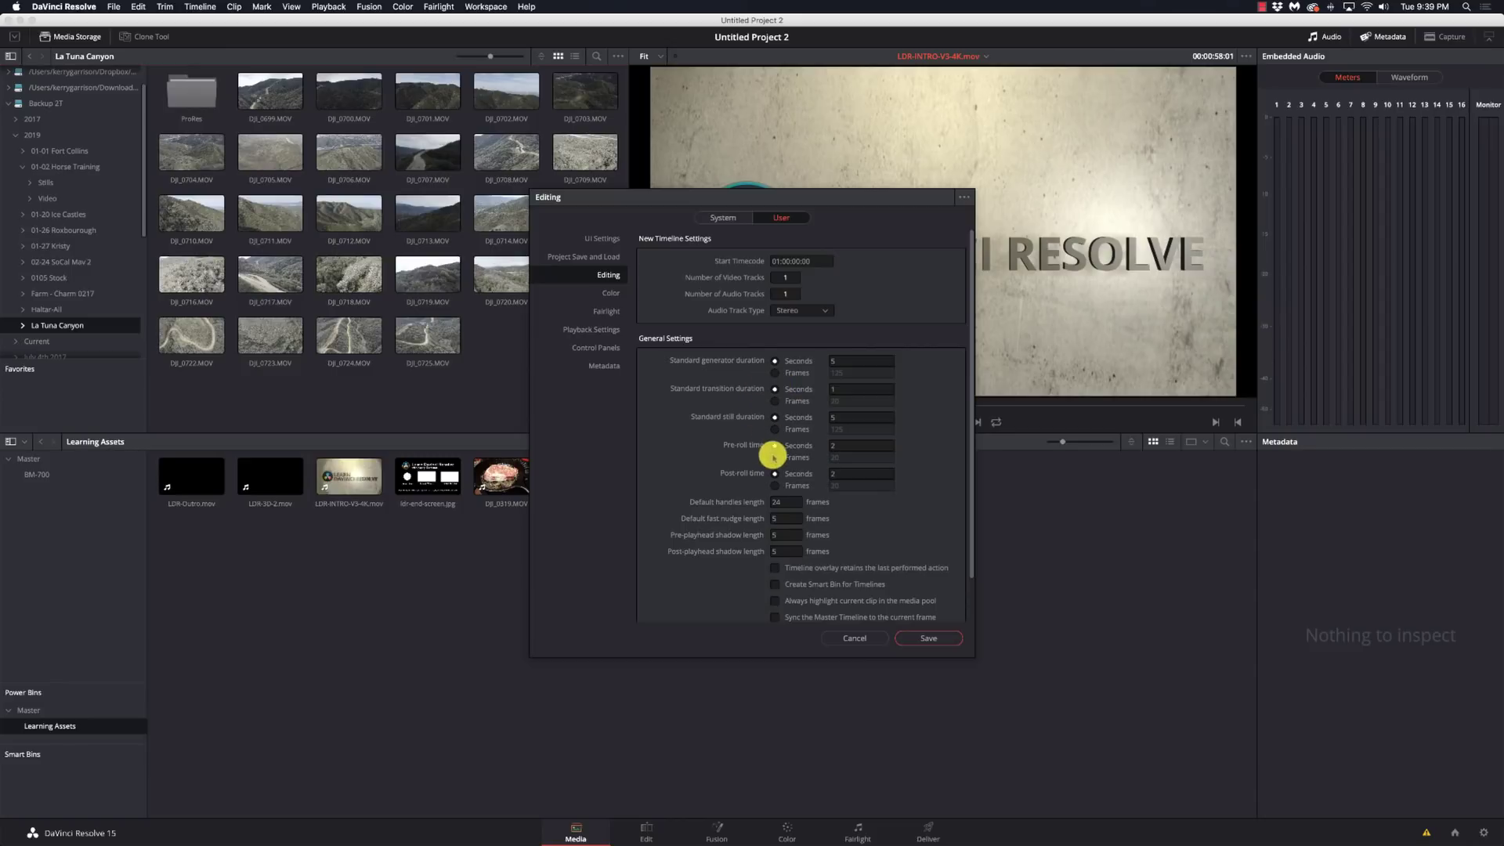
scroll(766, 479, down, 3)
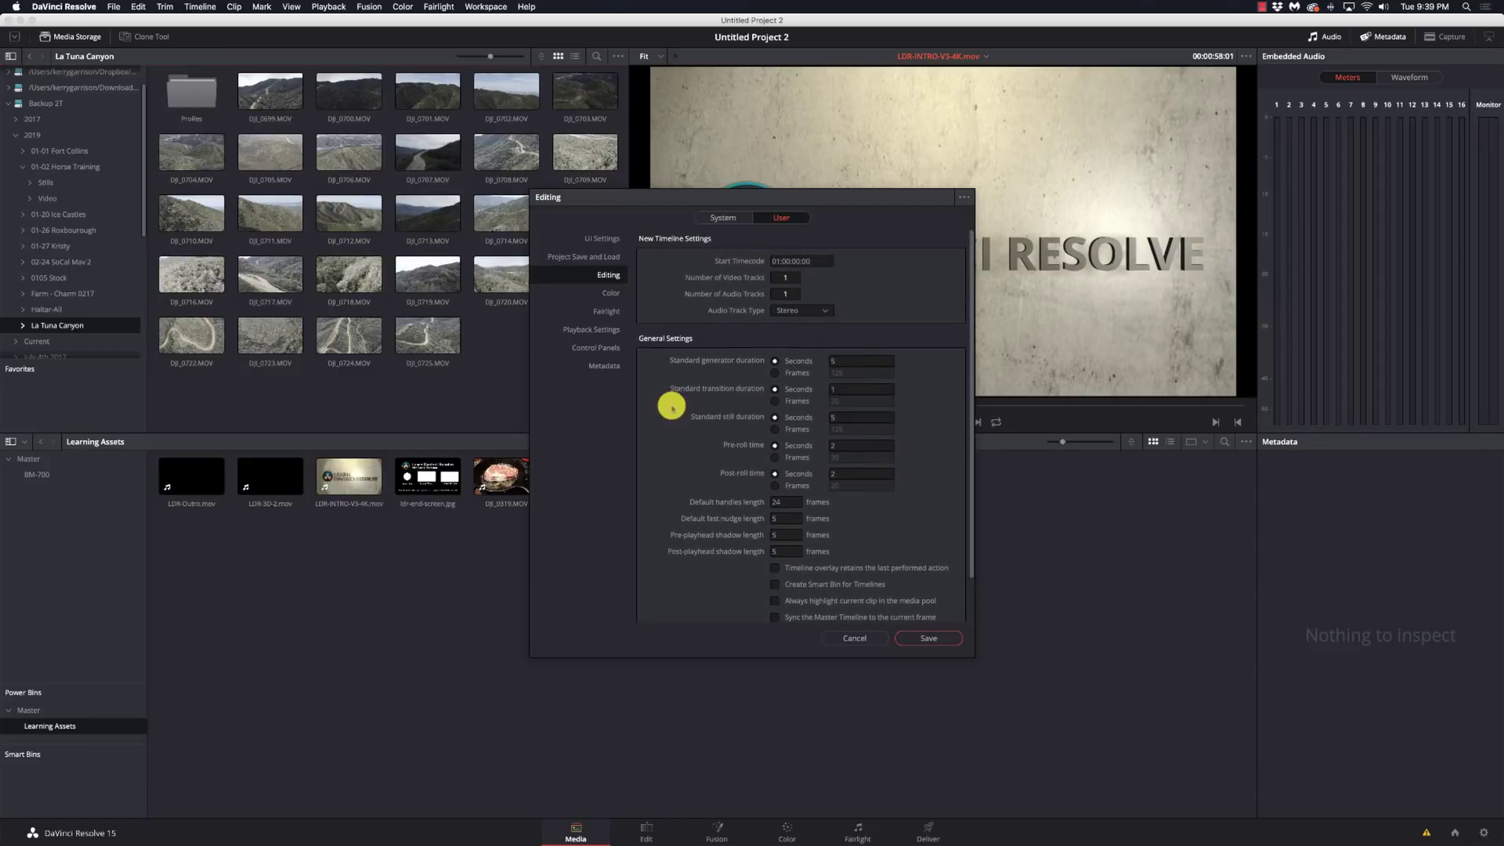
click(609, 294)
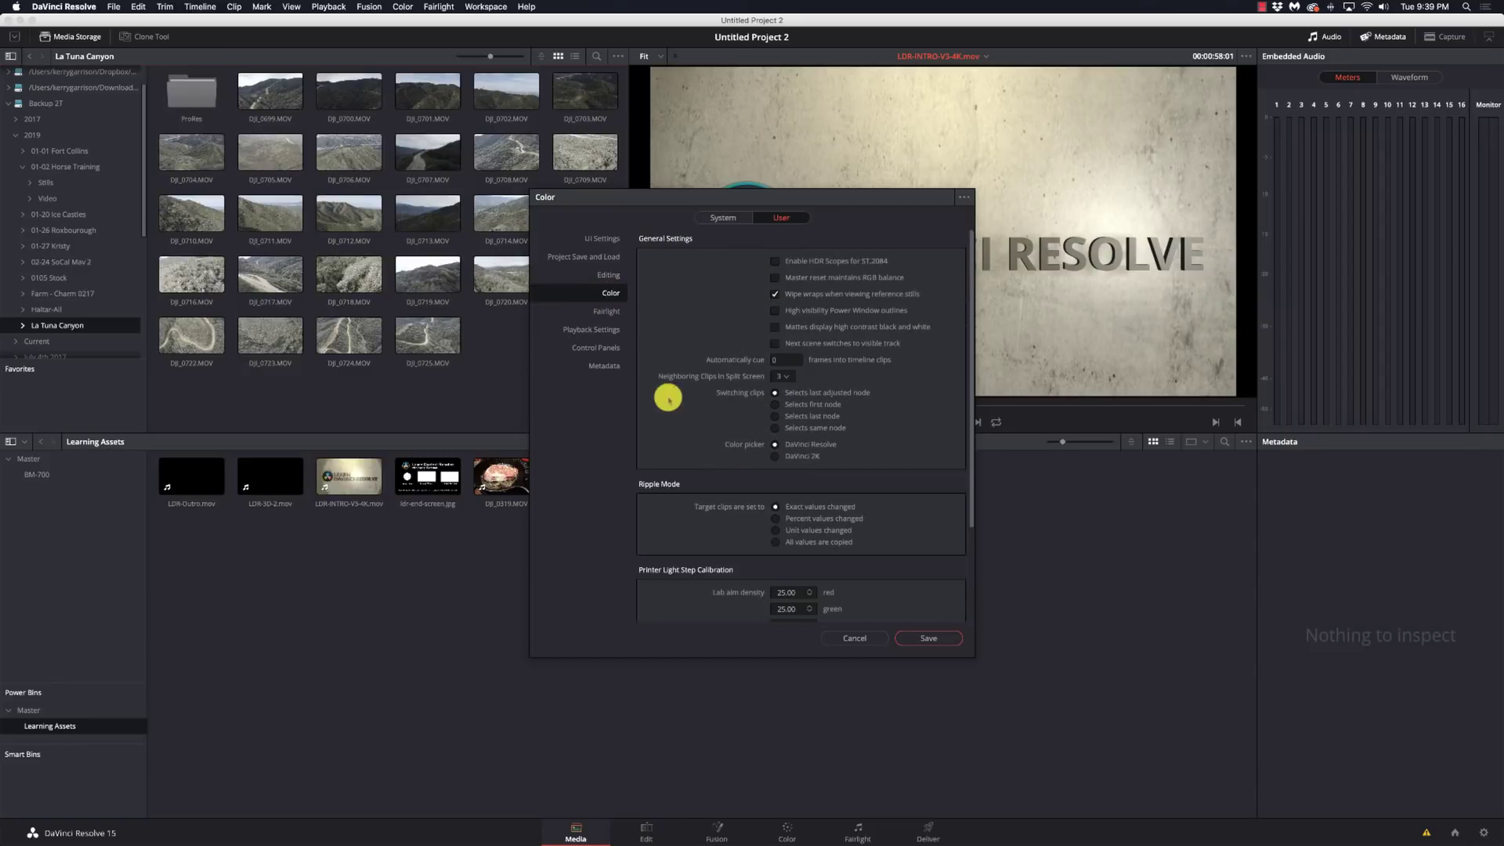
scroll(692, 416, down, 5)
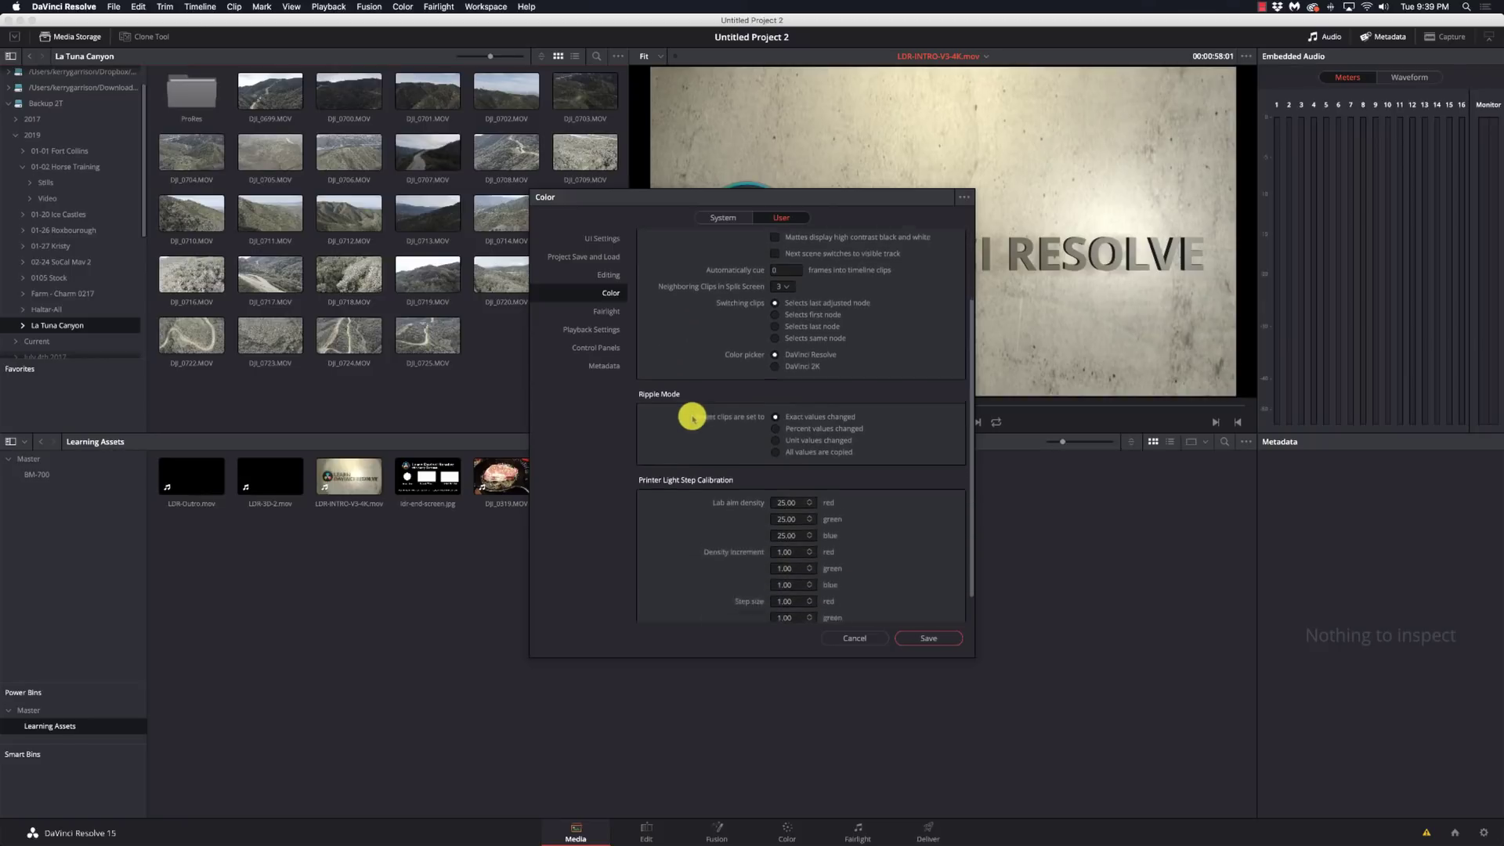
scroll(692, 416, up, 5)
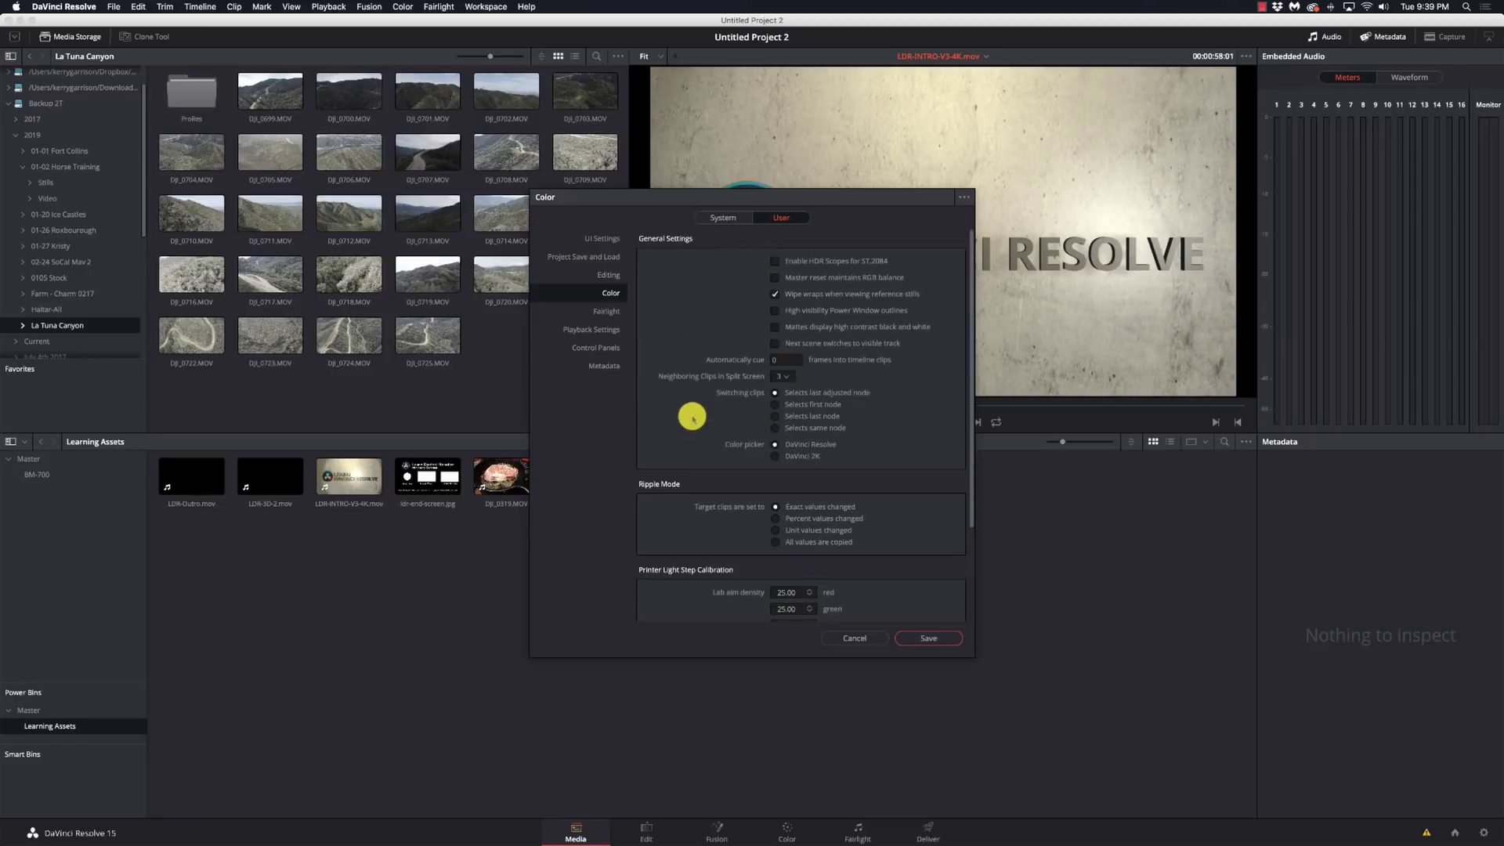
Browse Fairlight, Playback Settings, Control Panels and Metadata, then cancel without saving.
click(607, 311)
click(608, 332)
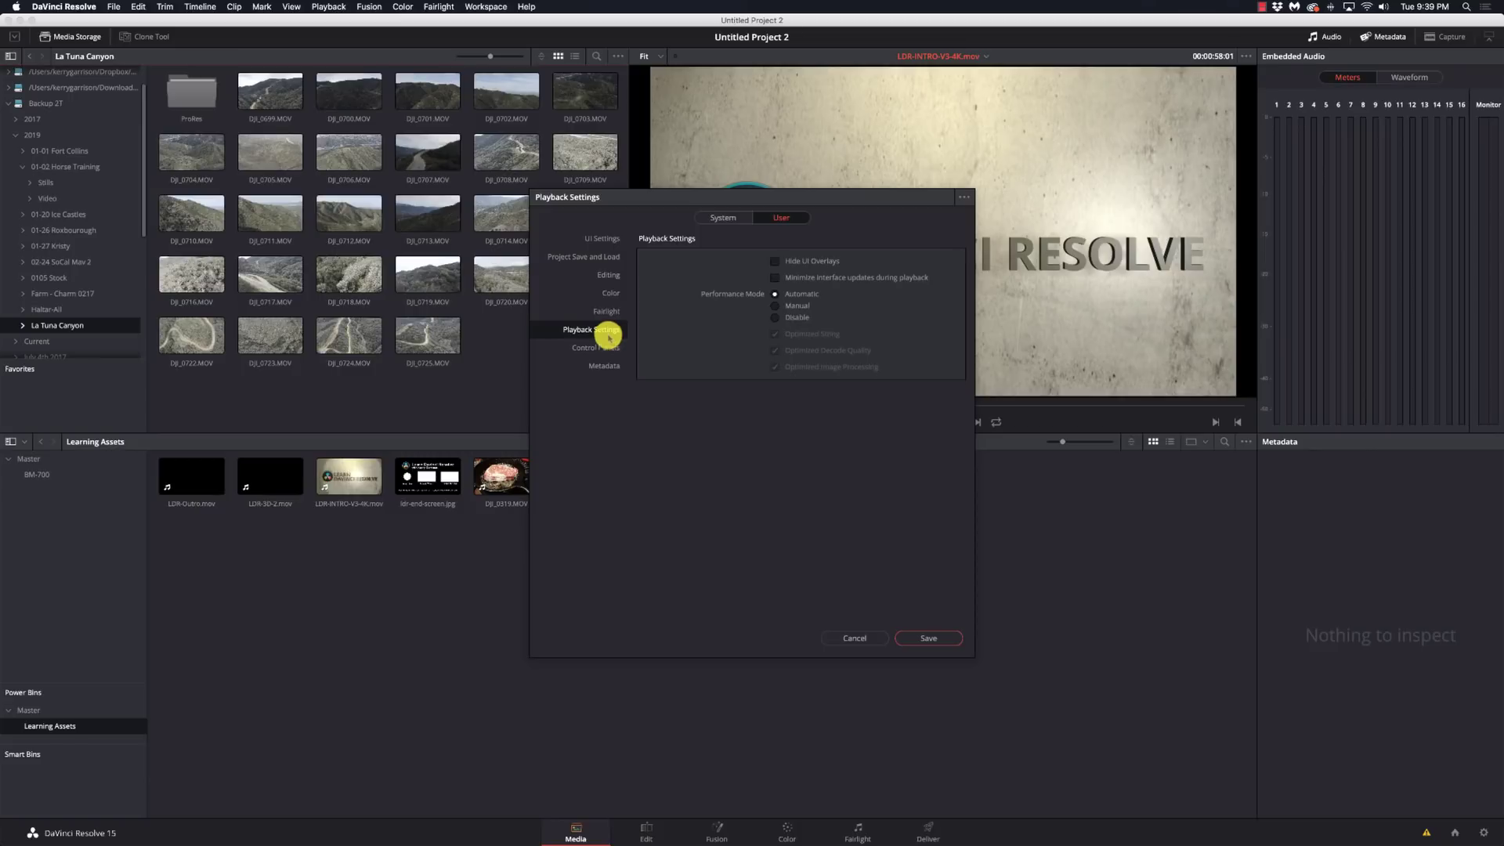
click(609, 348)
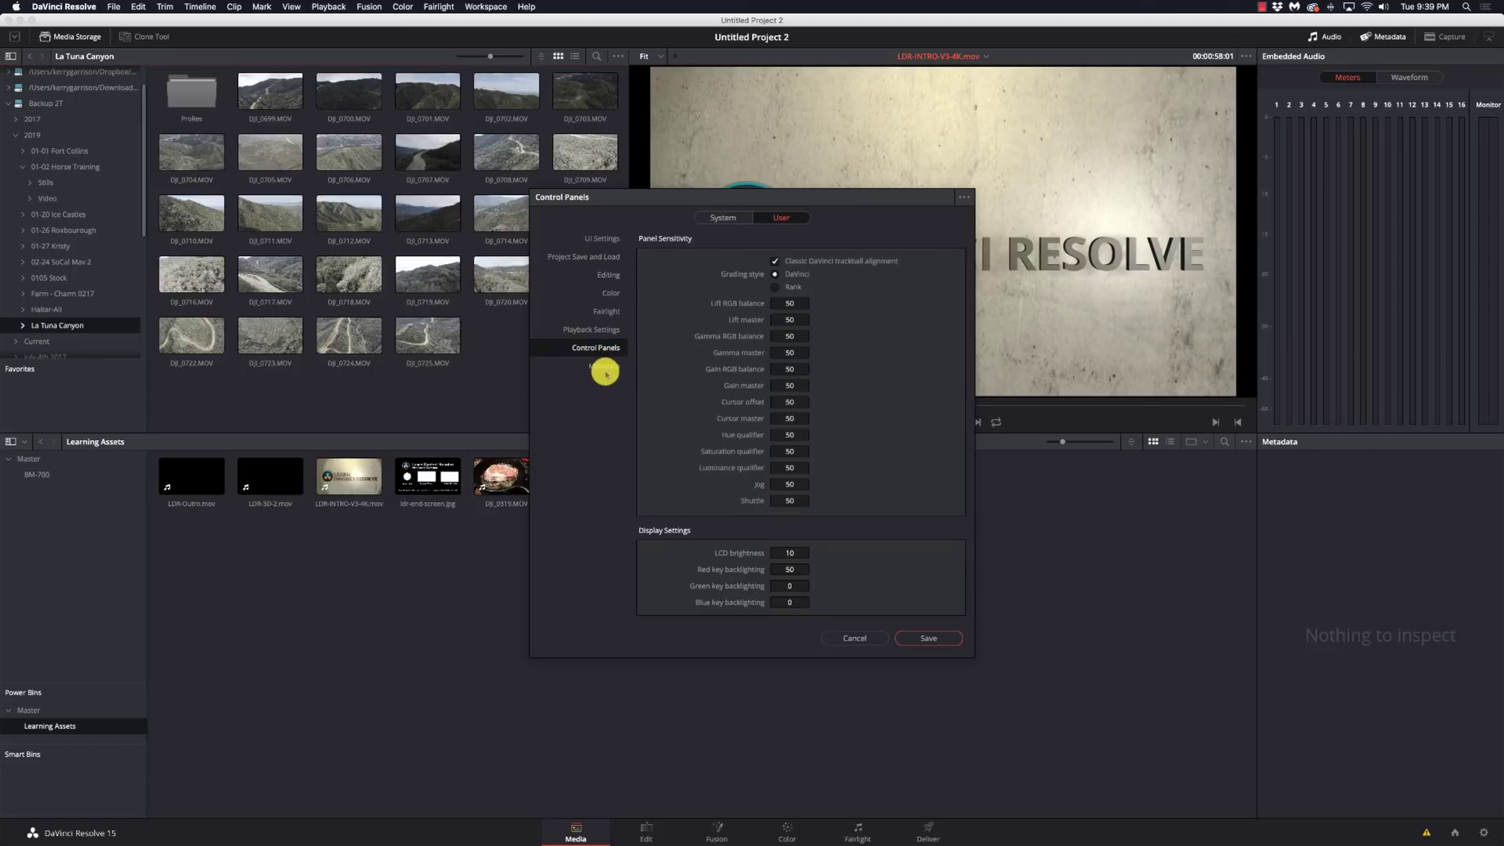
click(605, 367)
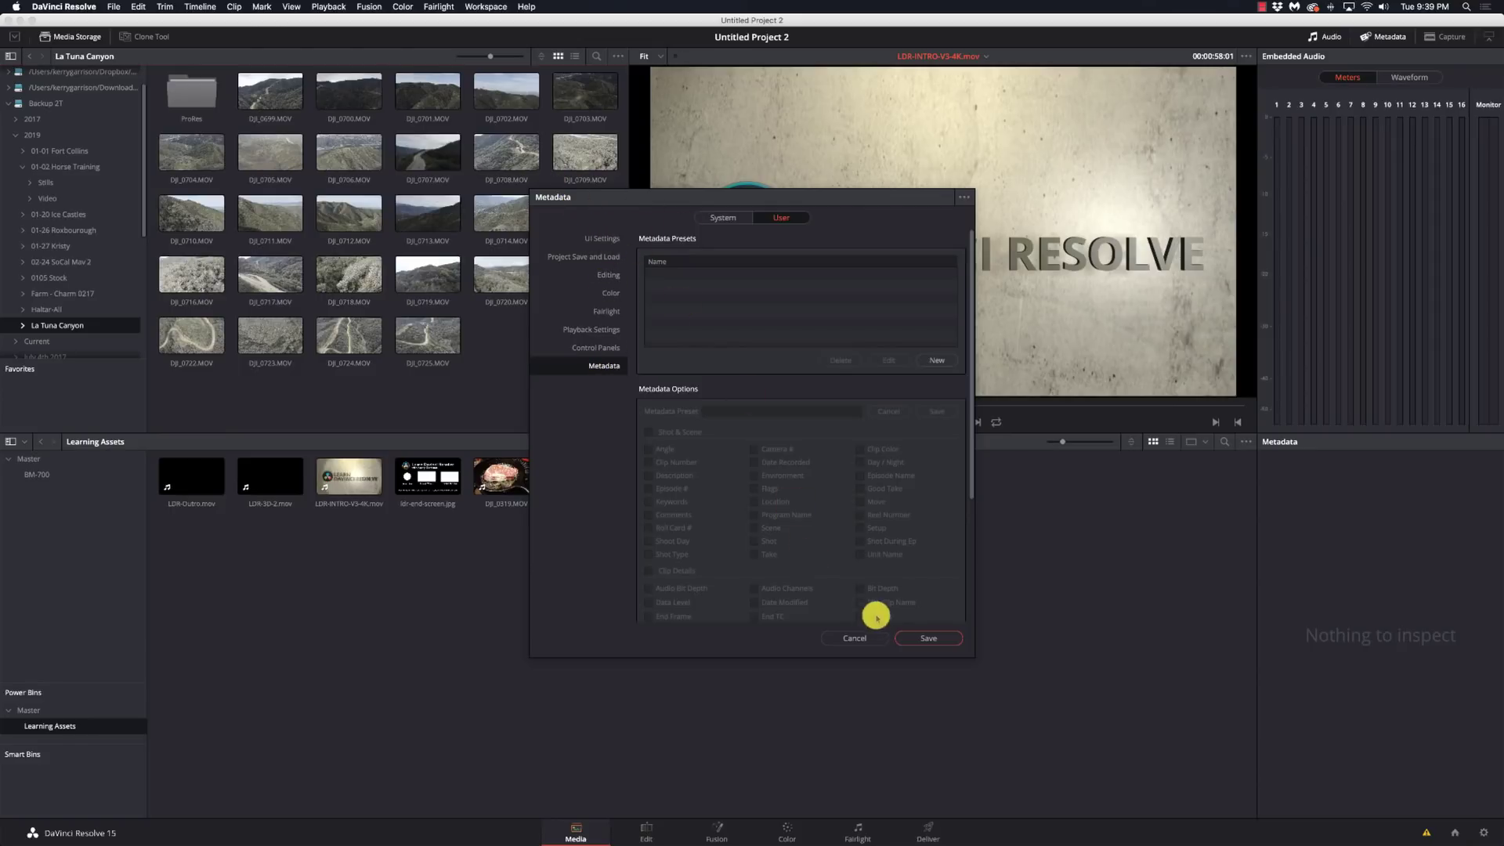
click(862, 636)
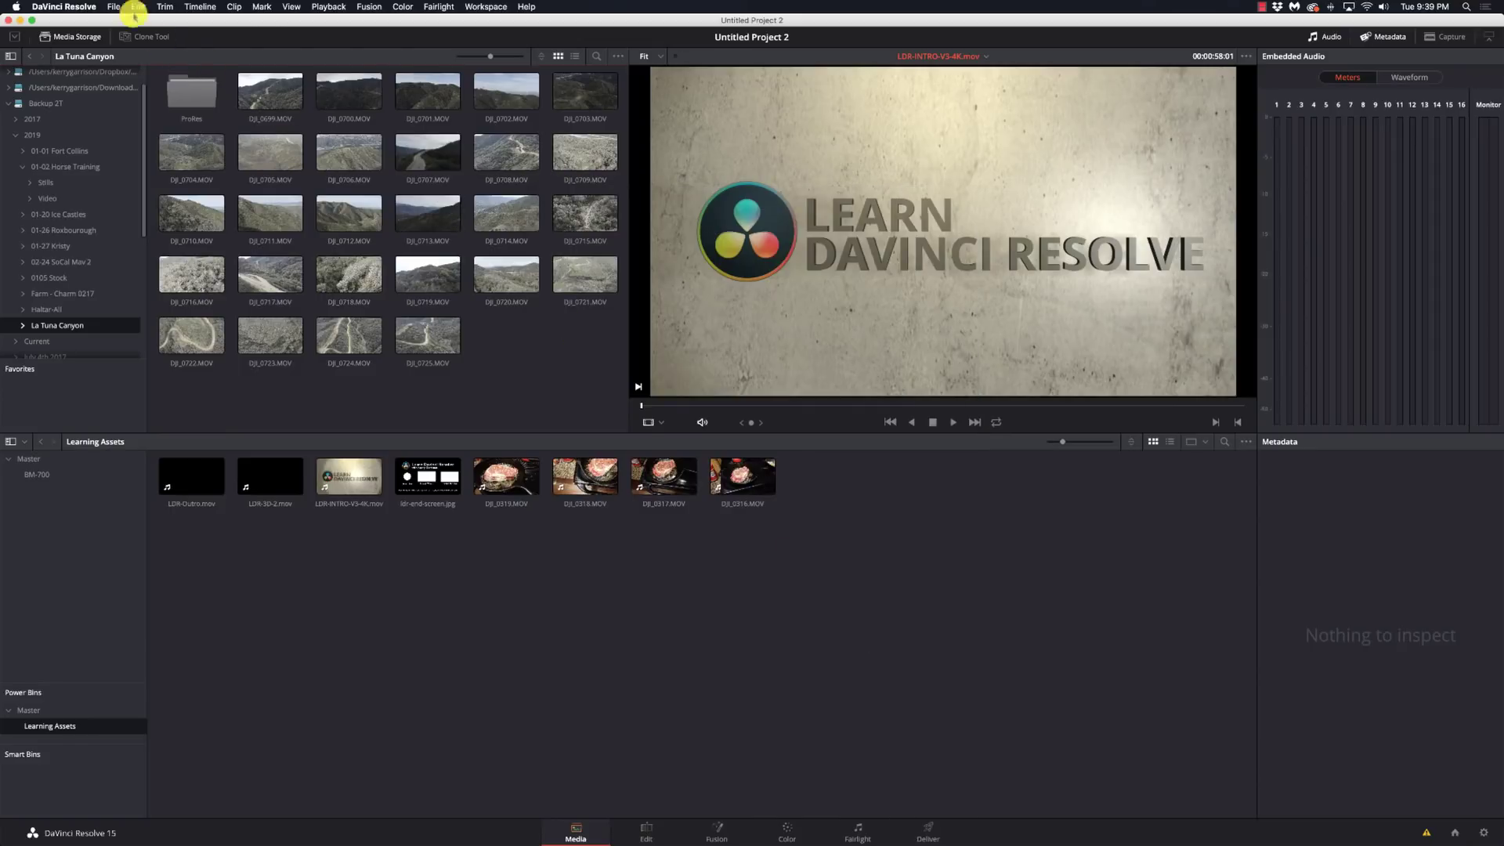
Open Keyboard Customization, browse the shortcut presets, and close it unchanged.
click(66, 6)
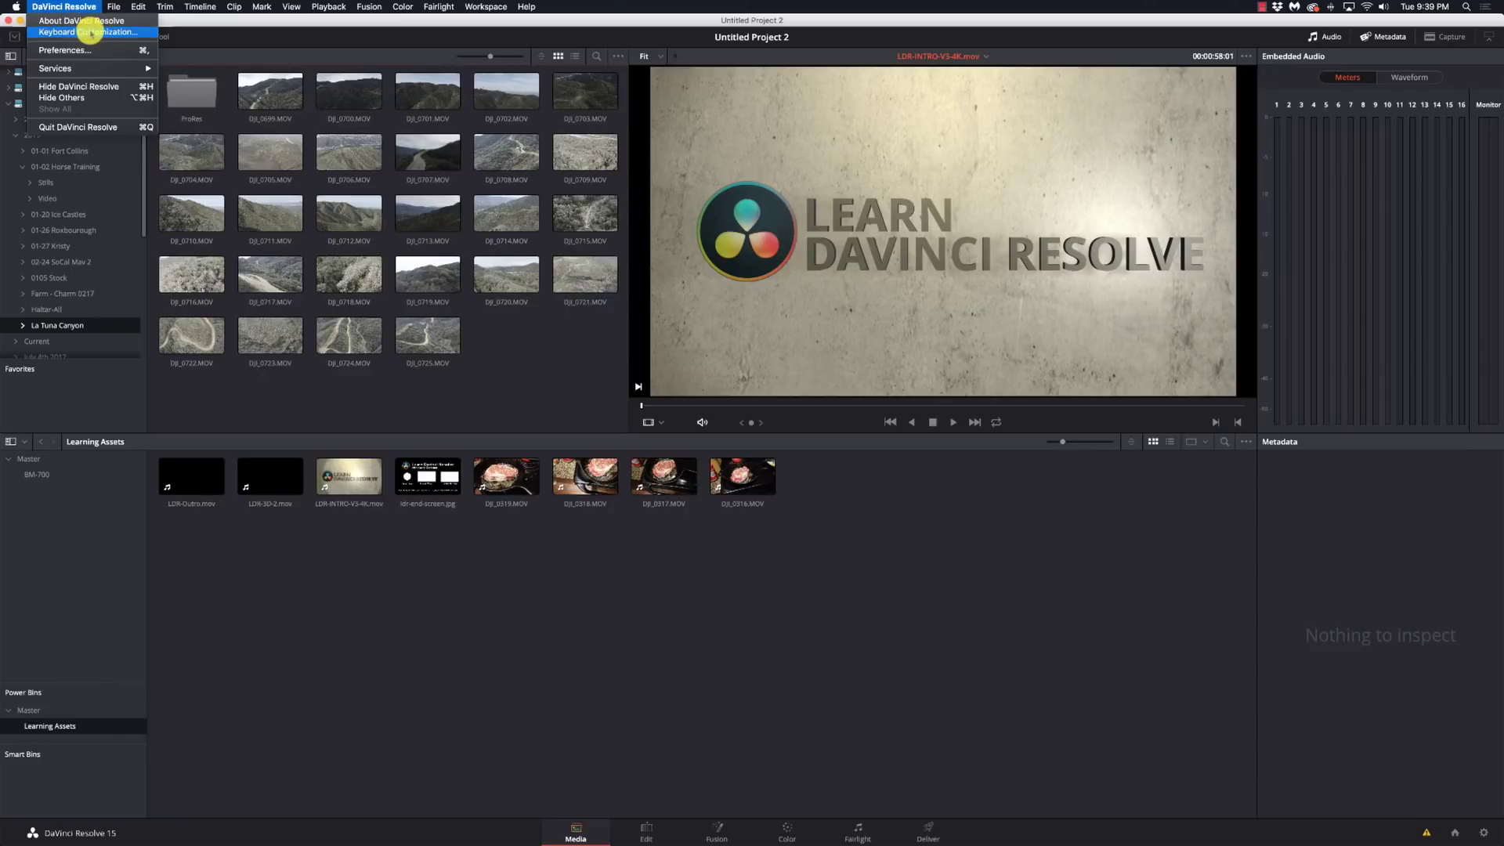
click(89, 31)
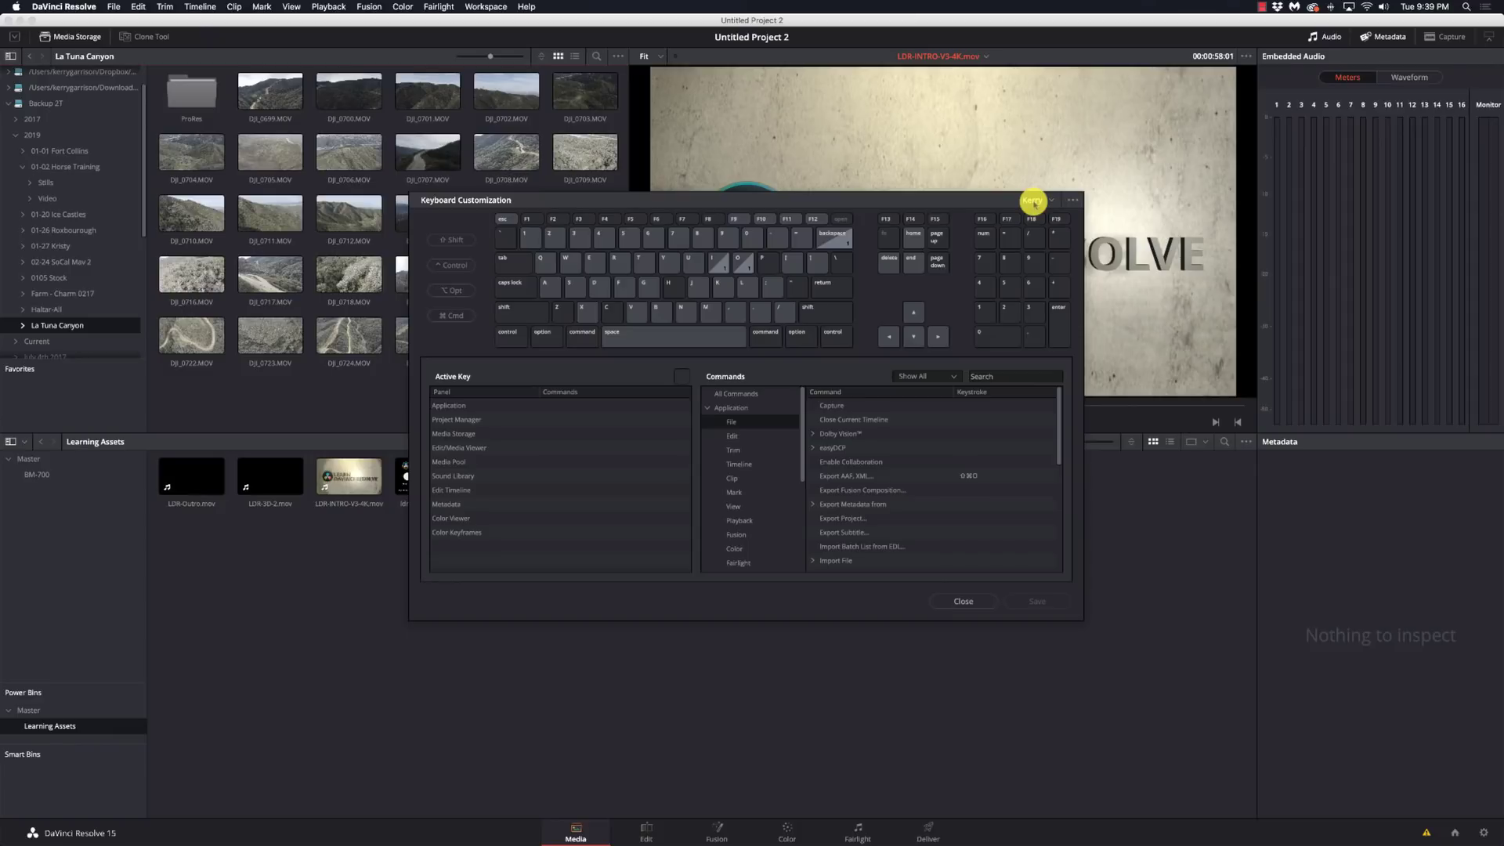
click(1034, 202)
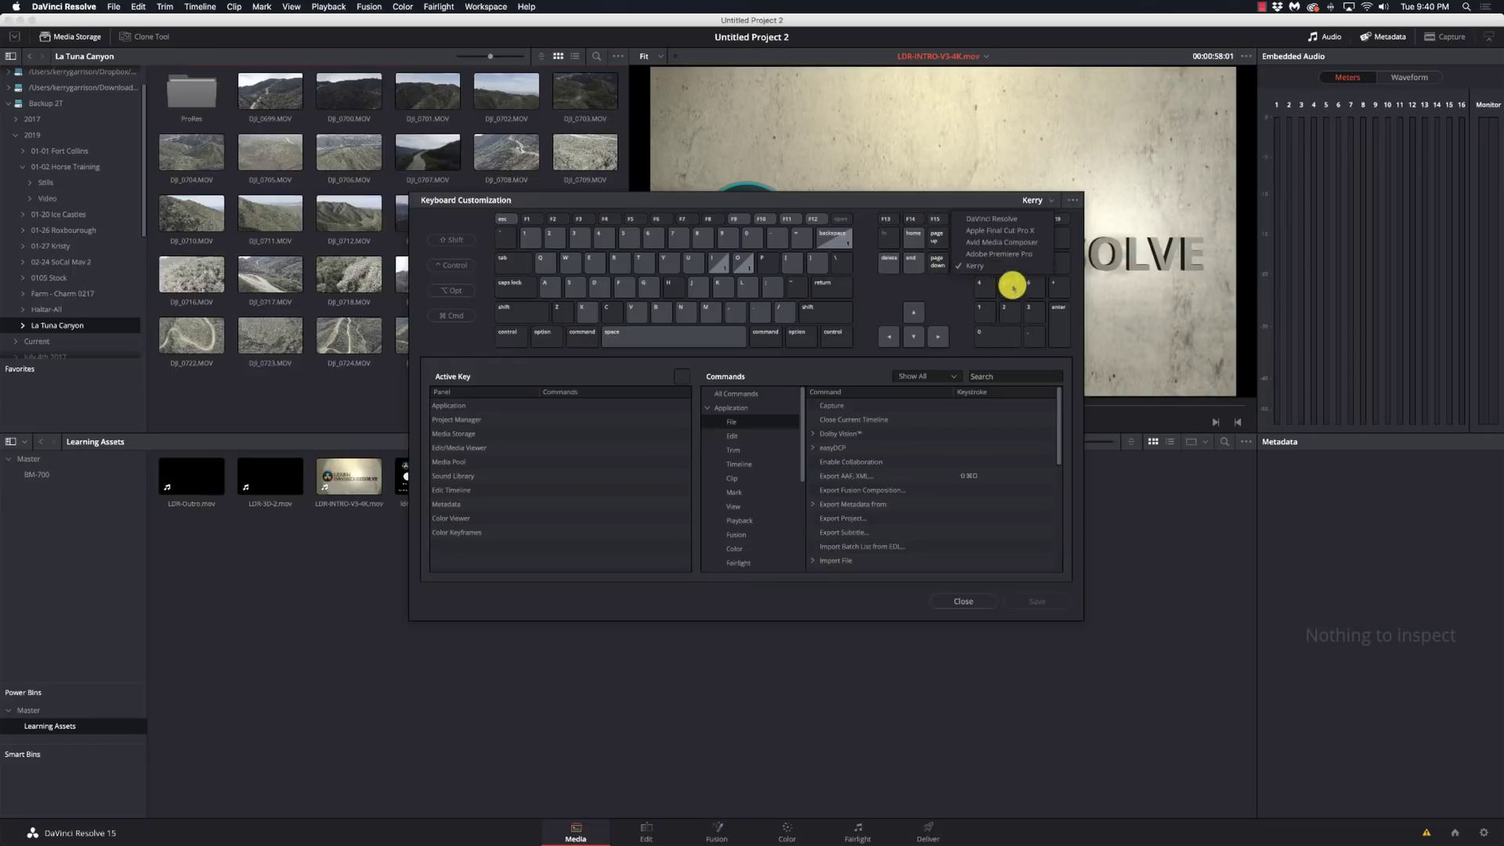
click(970, 601)
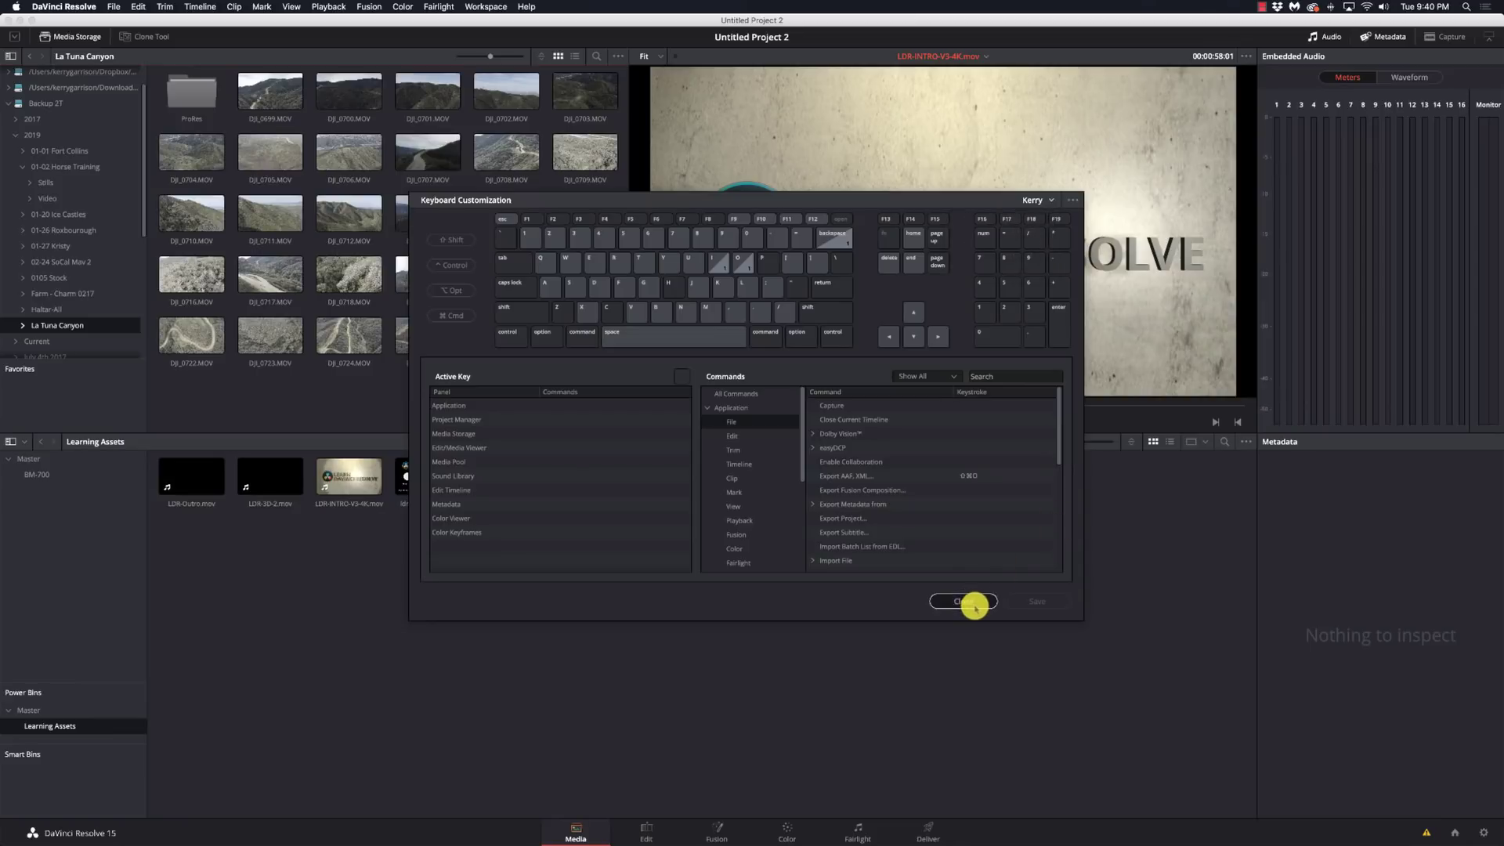
click(1484, 832)
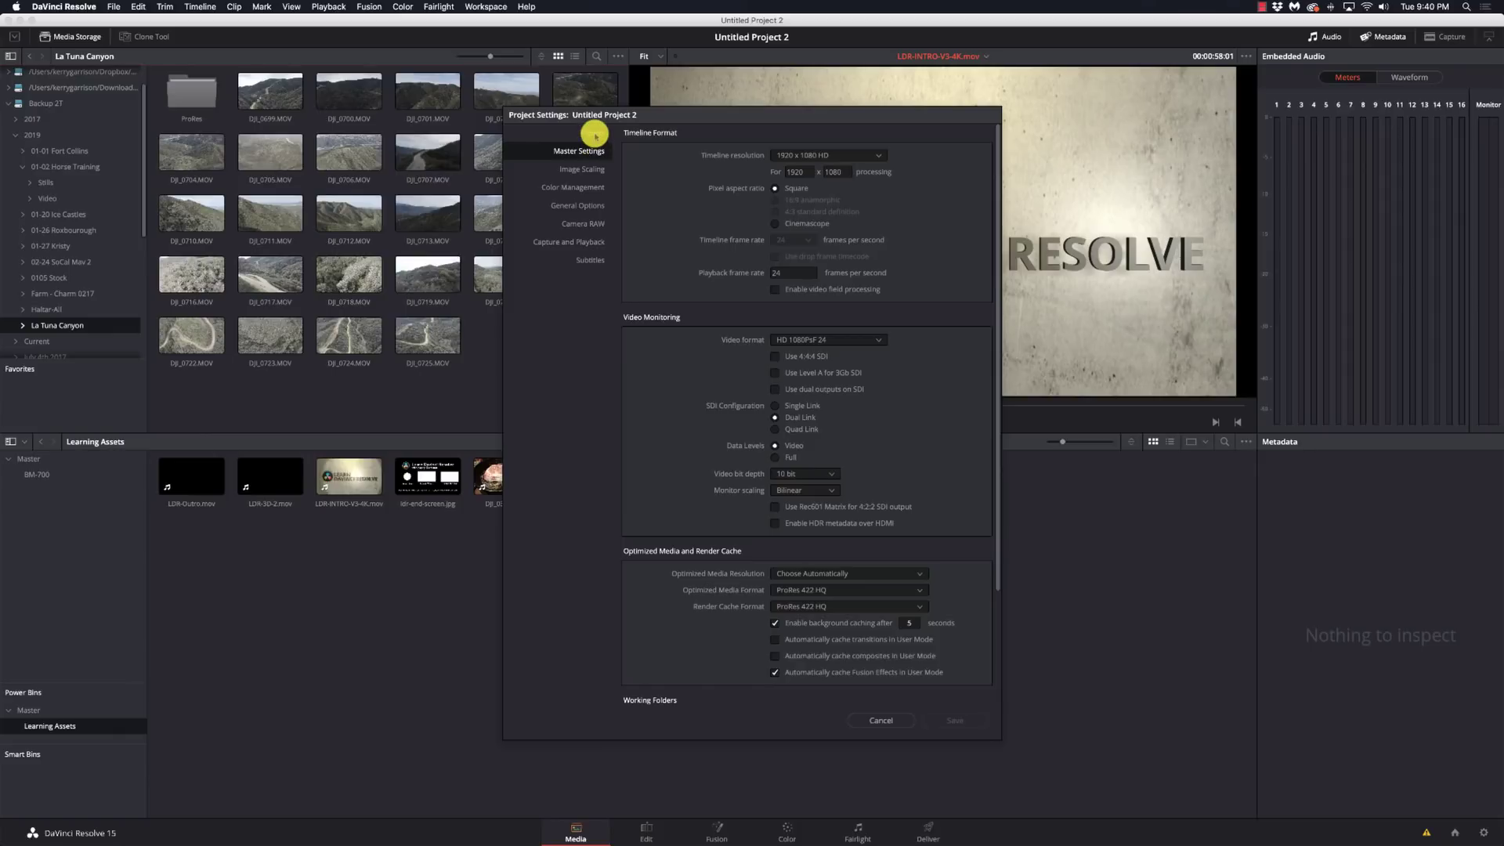
click(593, 132)
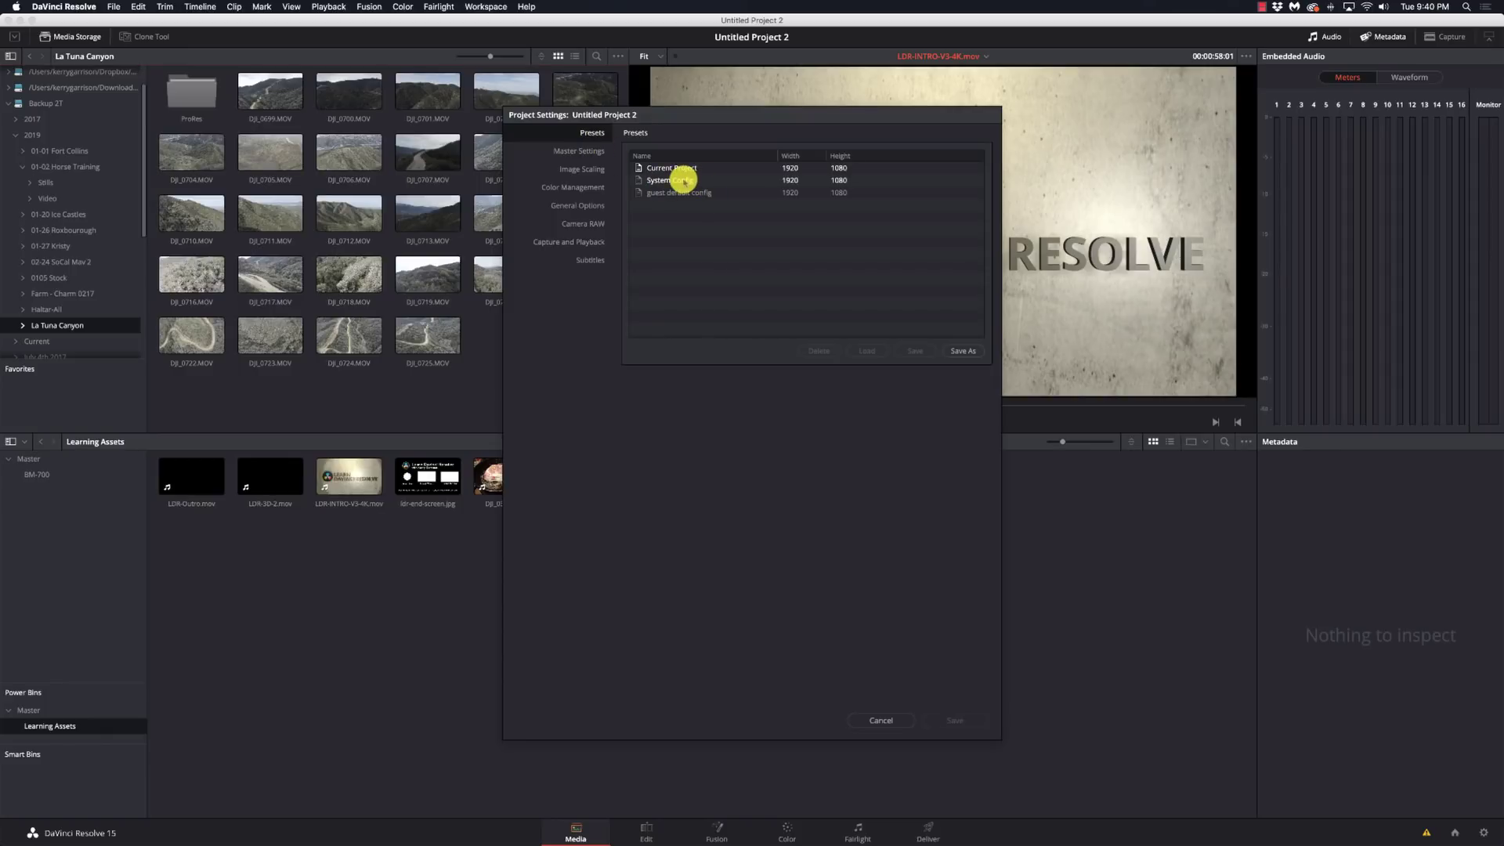
click(683, 181)
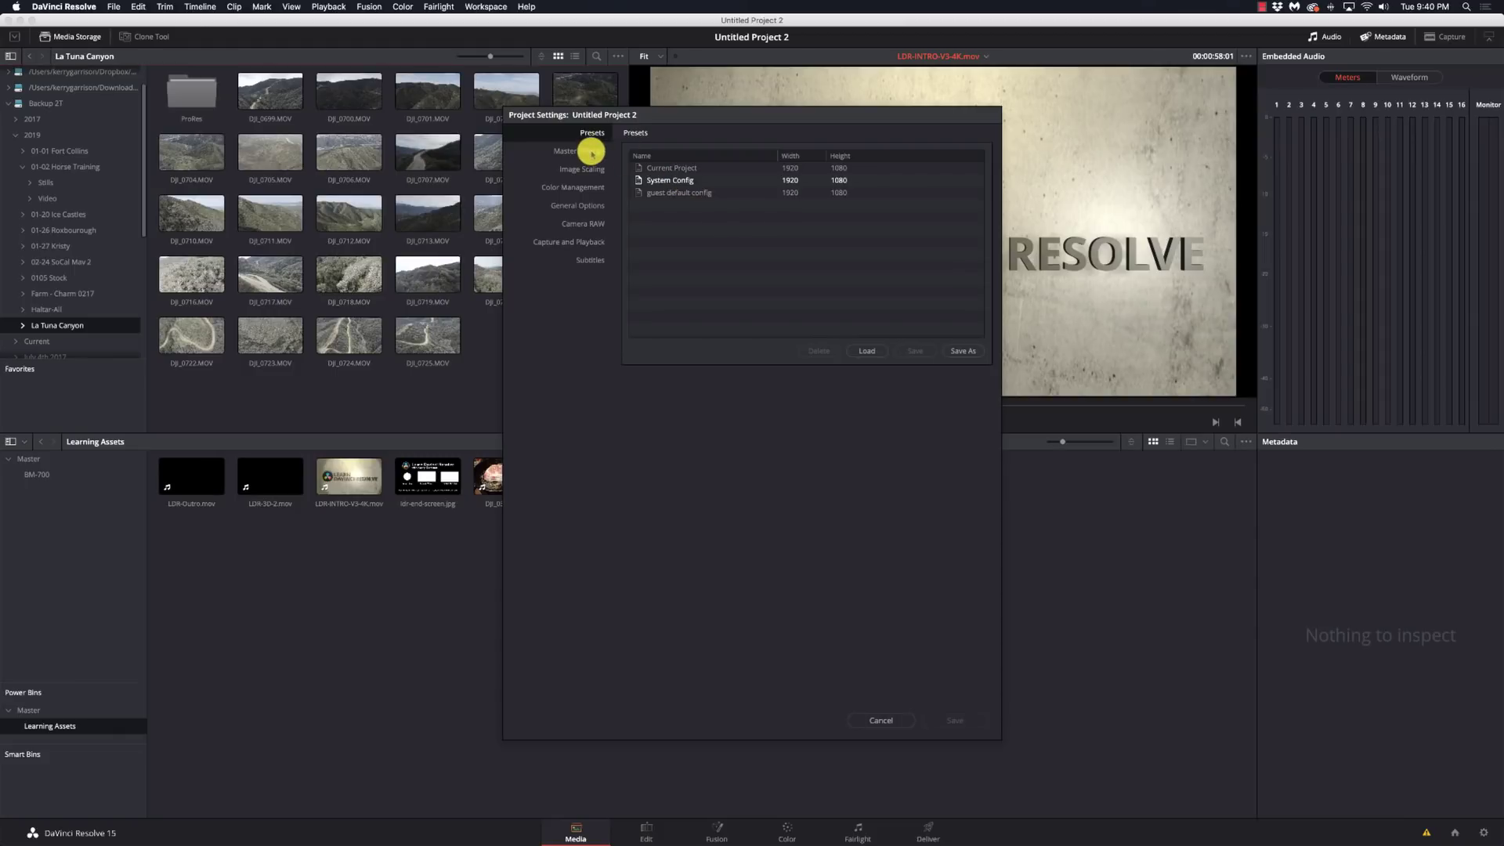
click(589, 149)
scroll(714, 297, down, 5)
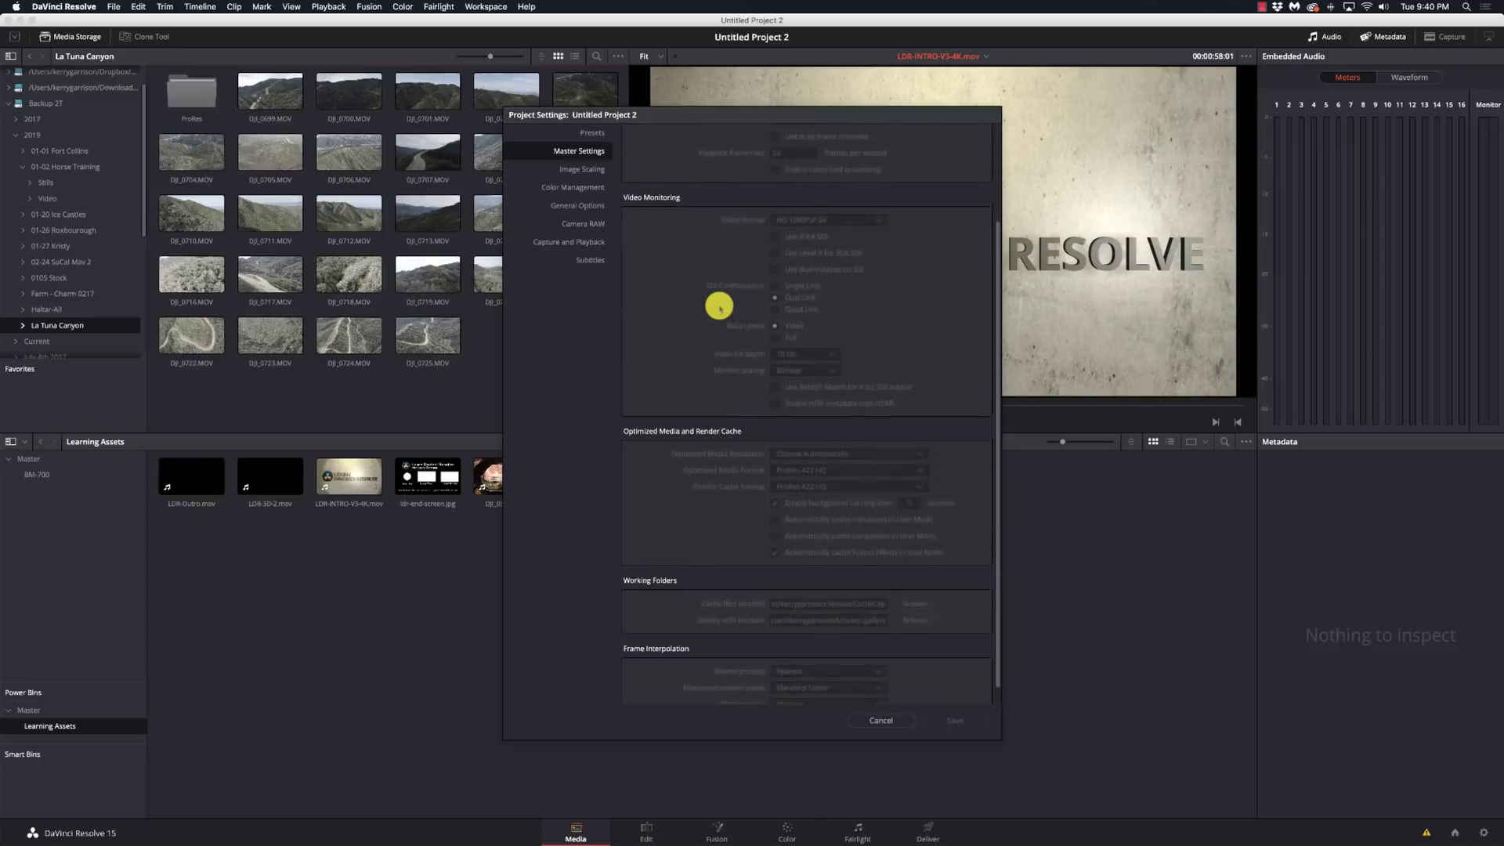
scroll(715, 298, up, 5)
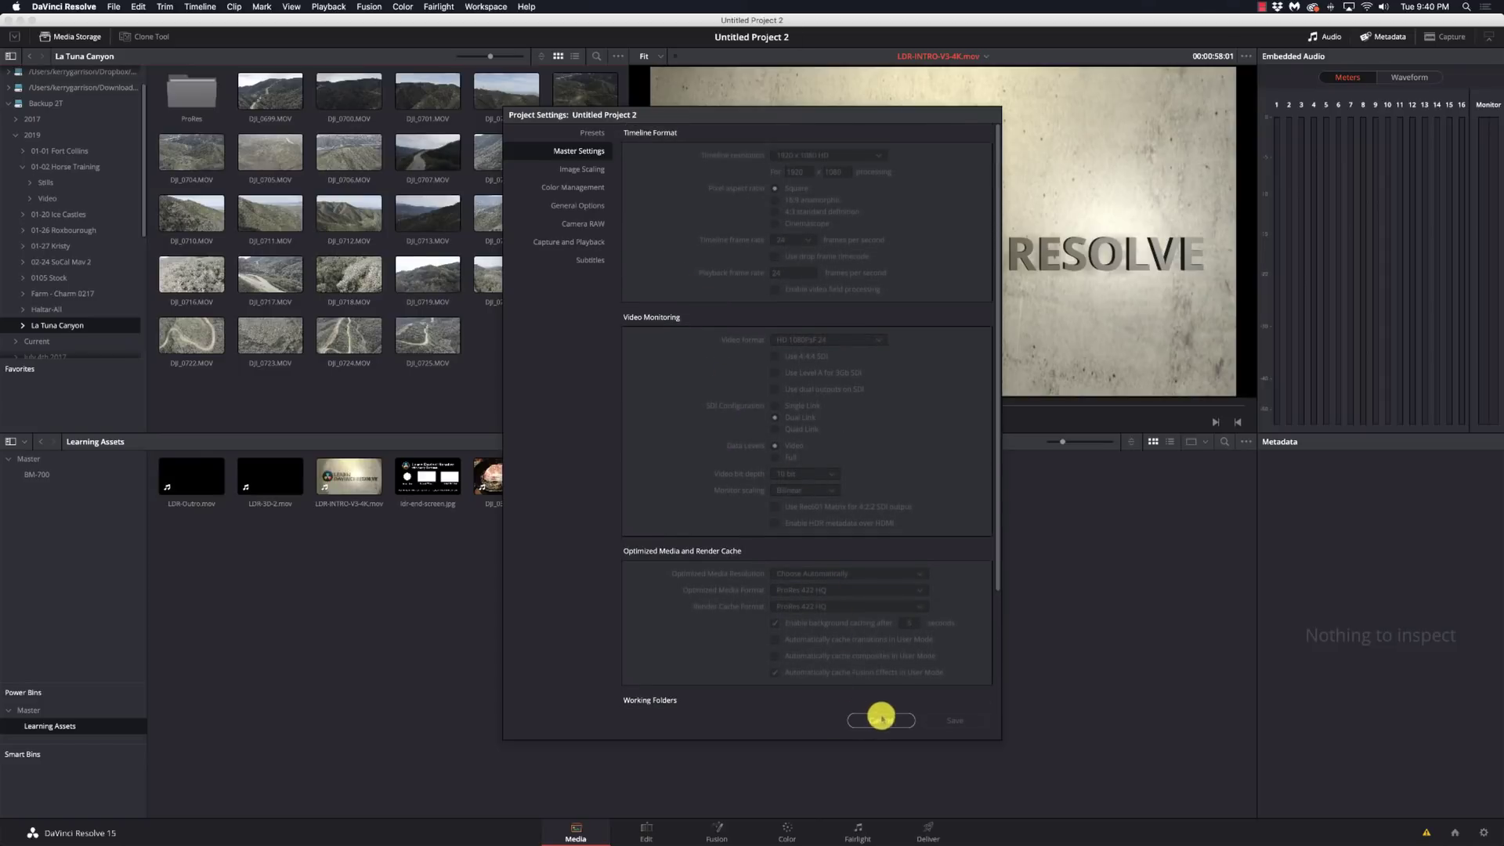
scroll(856, 618, down, 4)
click(868, 715)
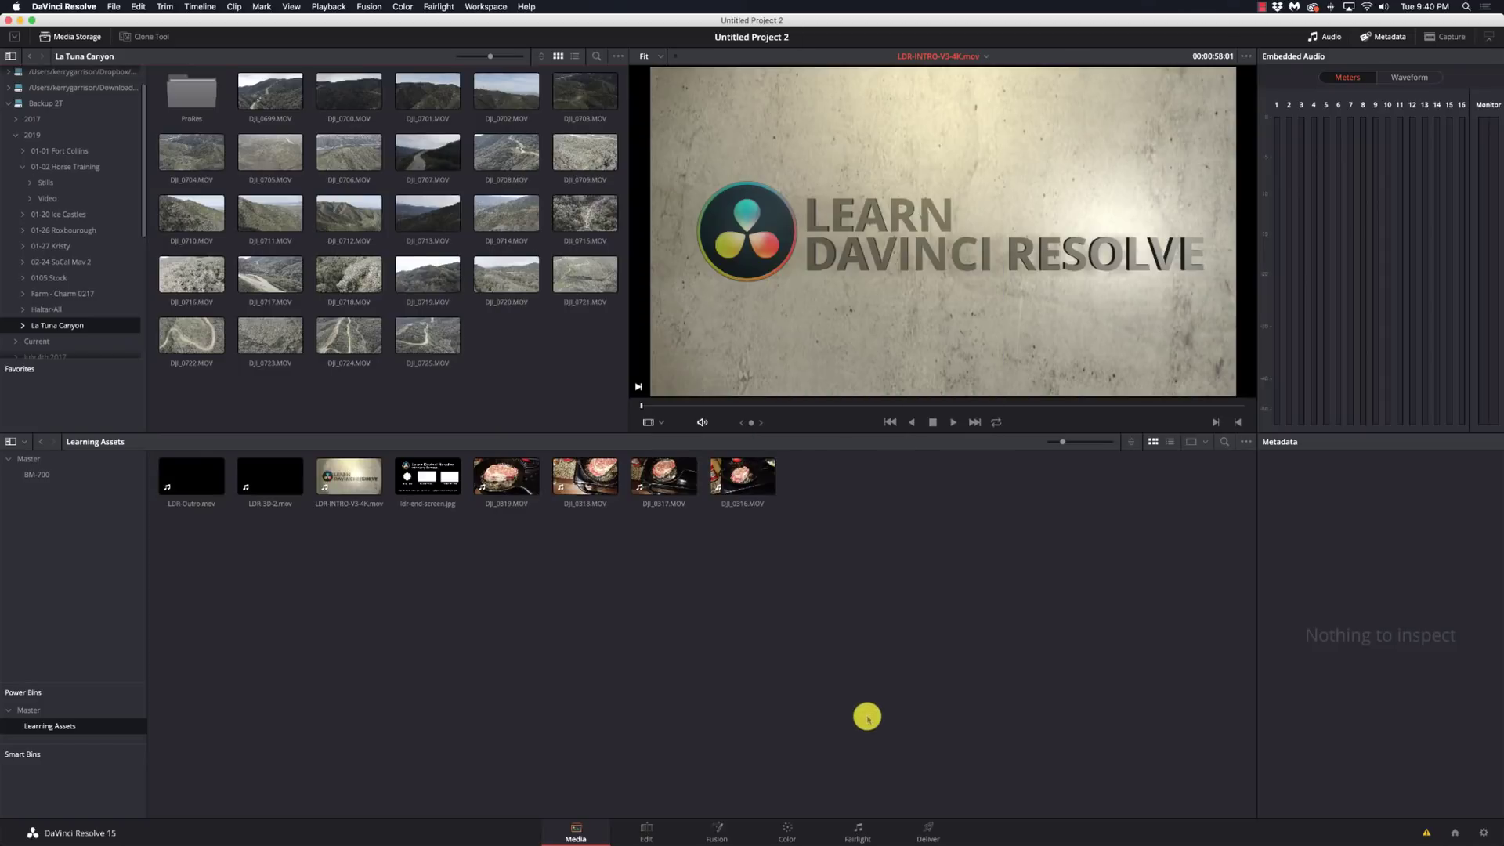
Create Untitled Project 3 from the Project Manager and open its Project Settings.
click(1451, 833)
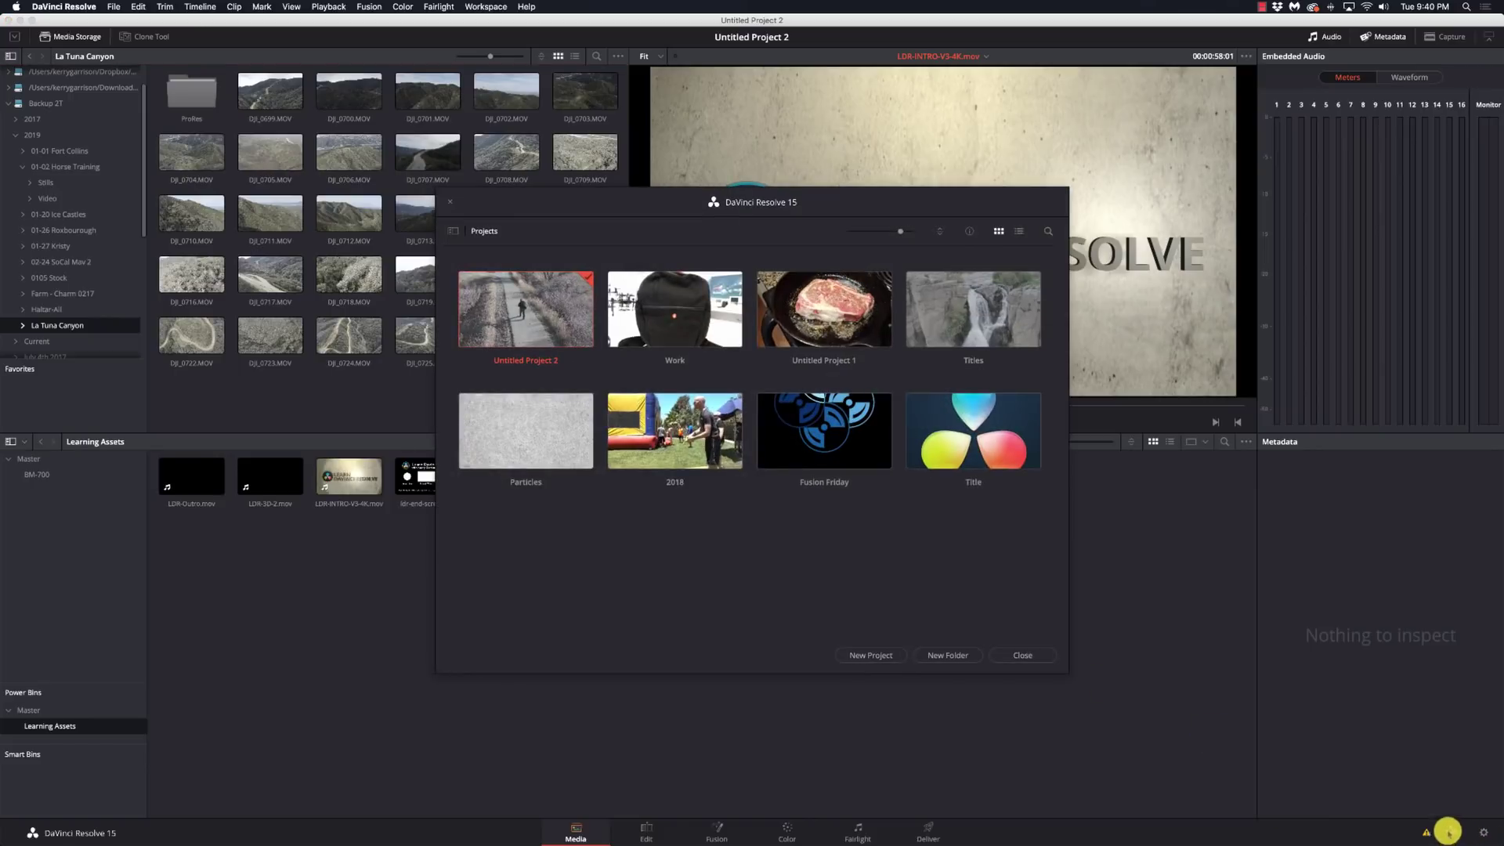
click(878, 655)
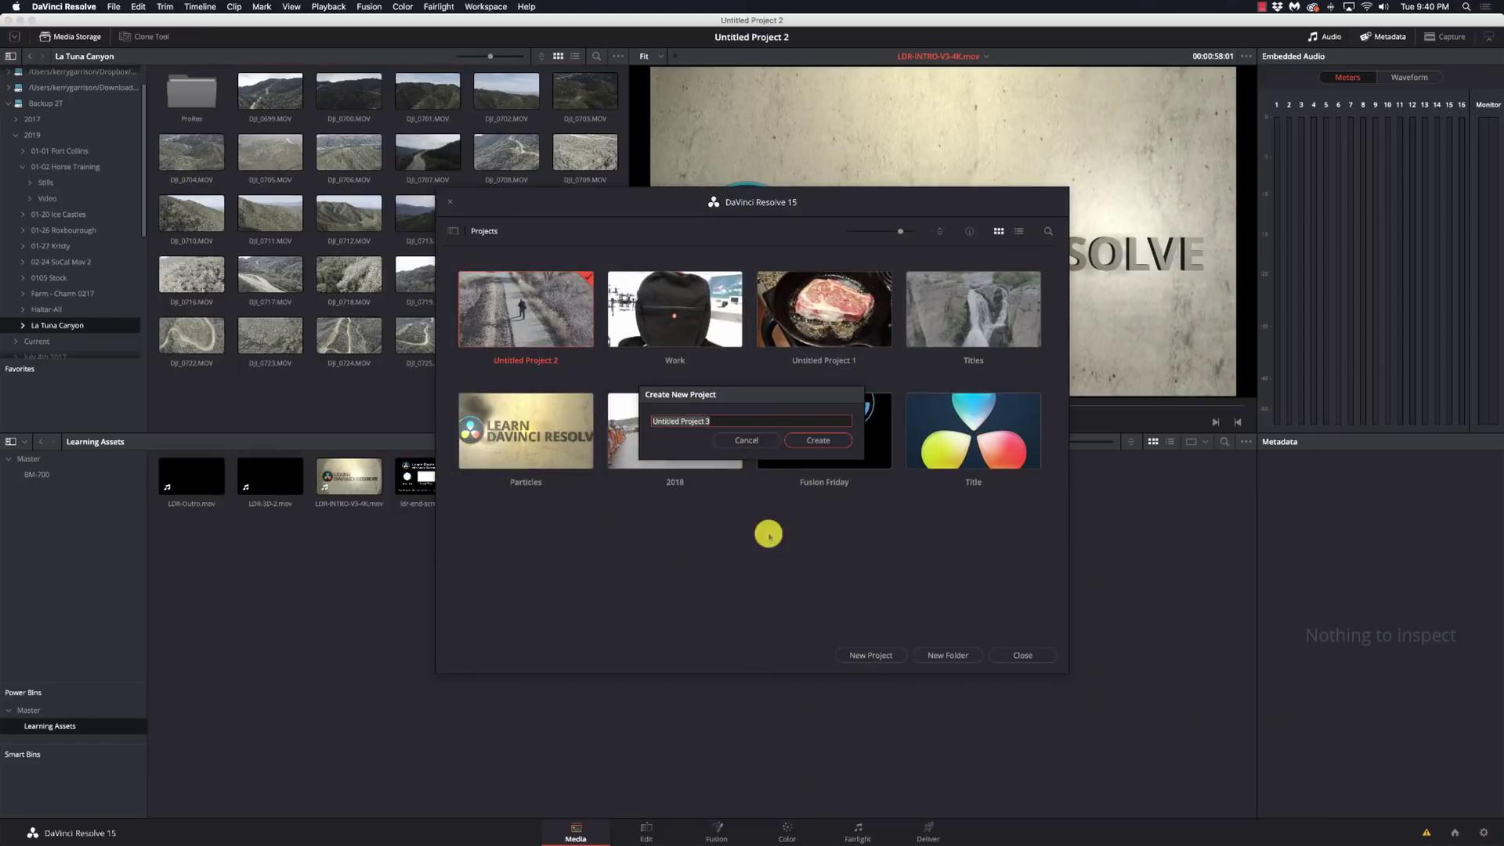
click(819, 441)
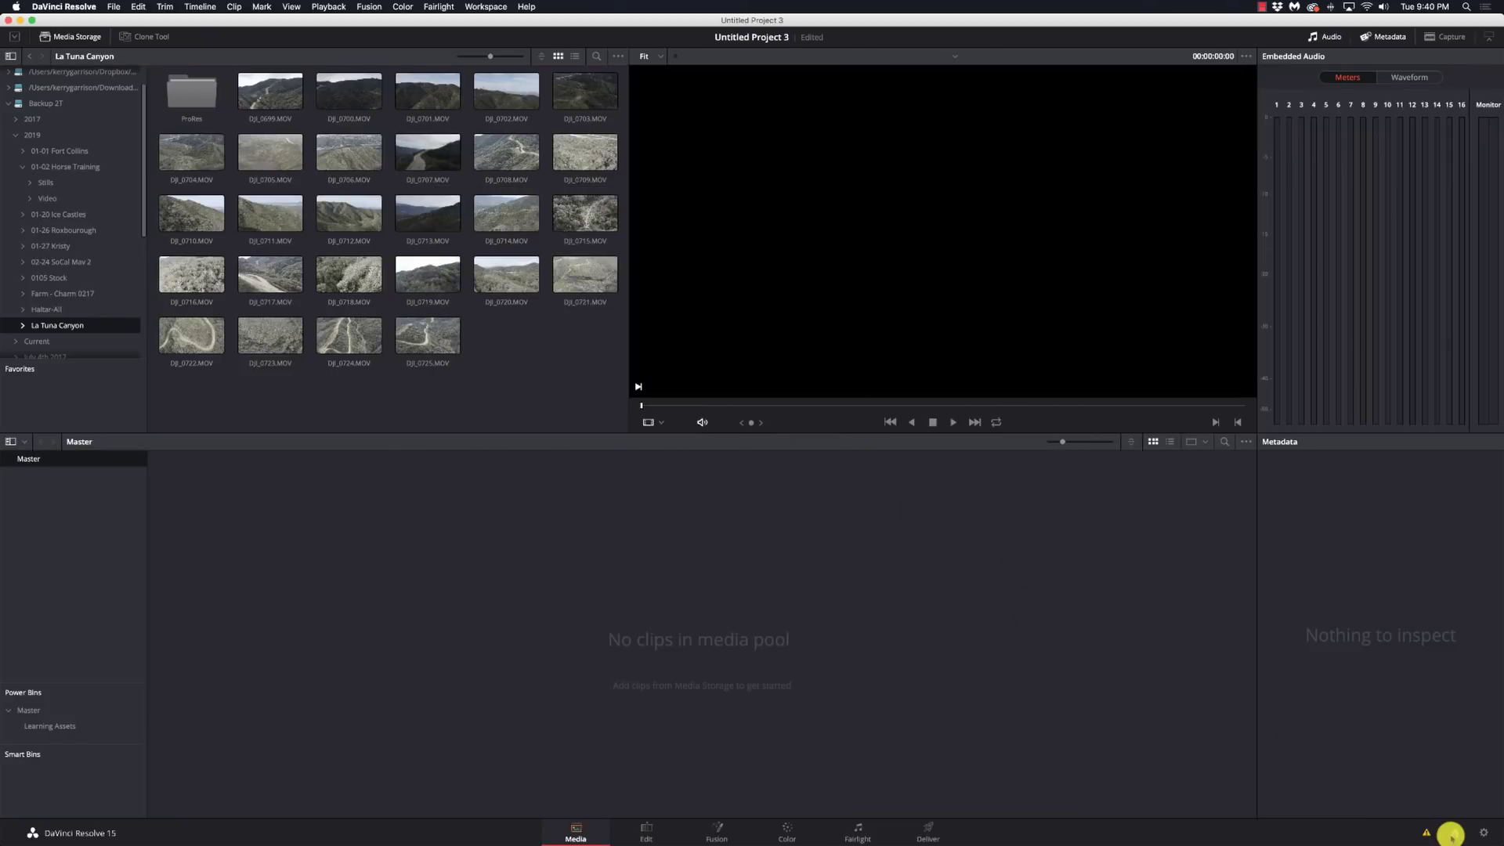
click(1483, 833)
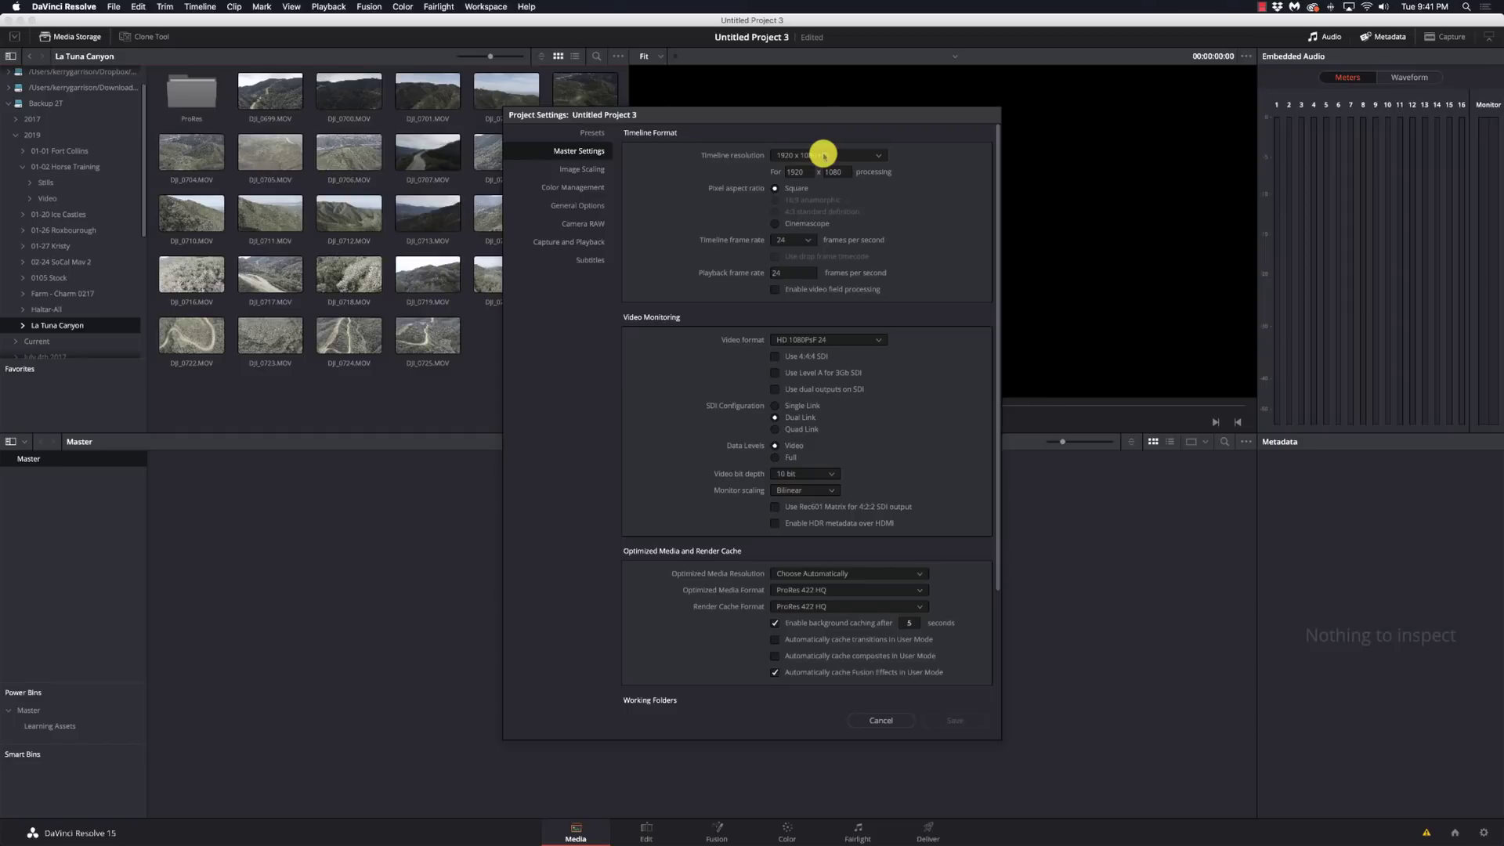
Keep 1920 x 1080 HD as the timeline resolution after browsing the list.
click(823, 155)
scroll(851, 222, down, 3)
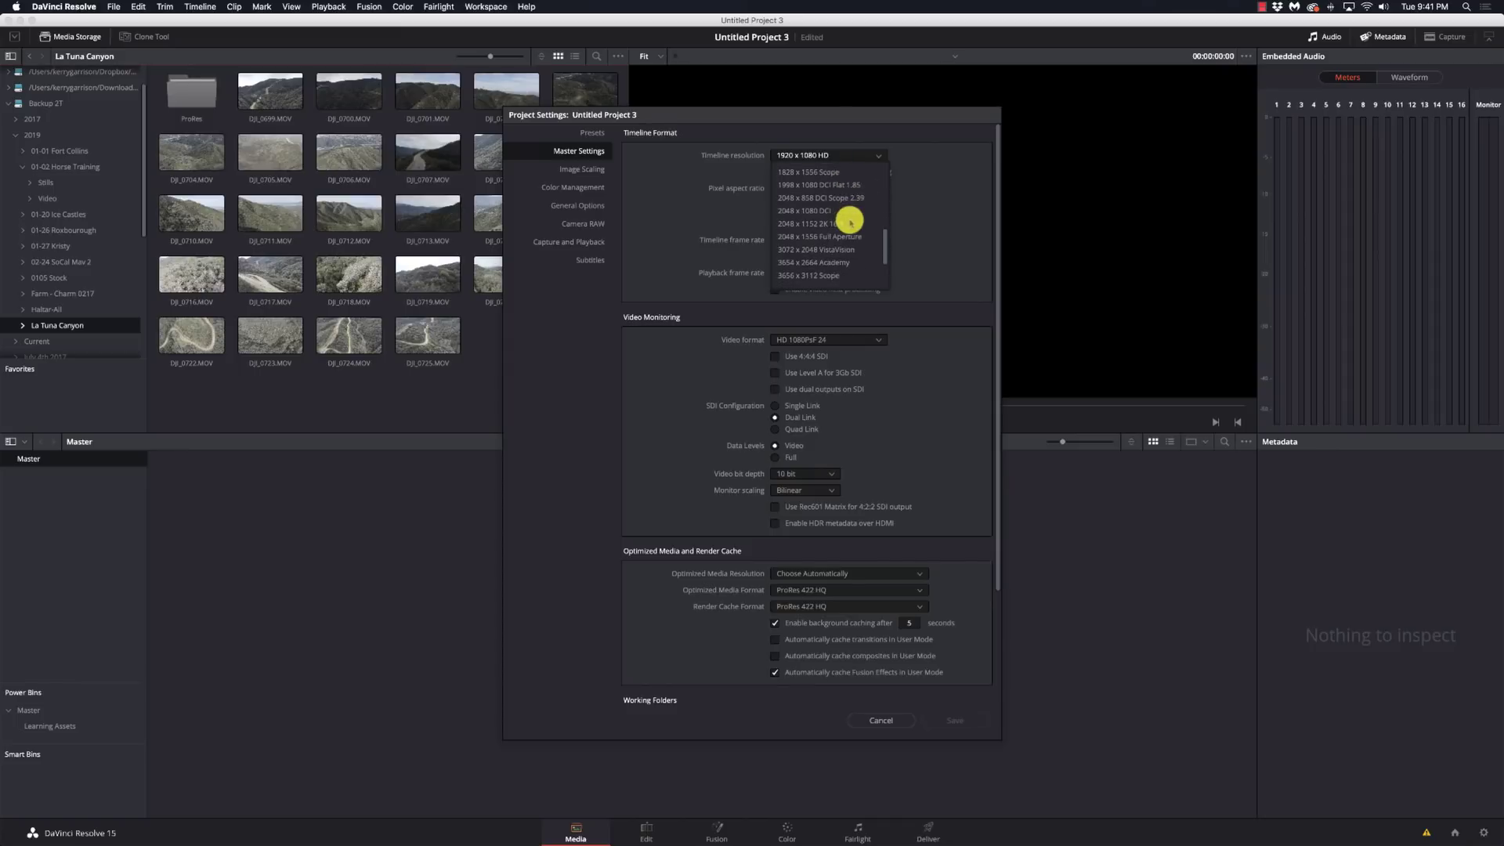
scroll(851, 221, down, 3)
scroll(851, 222, up, 3)
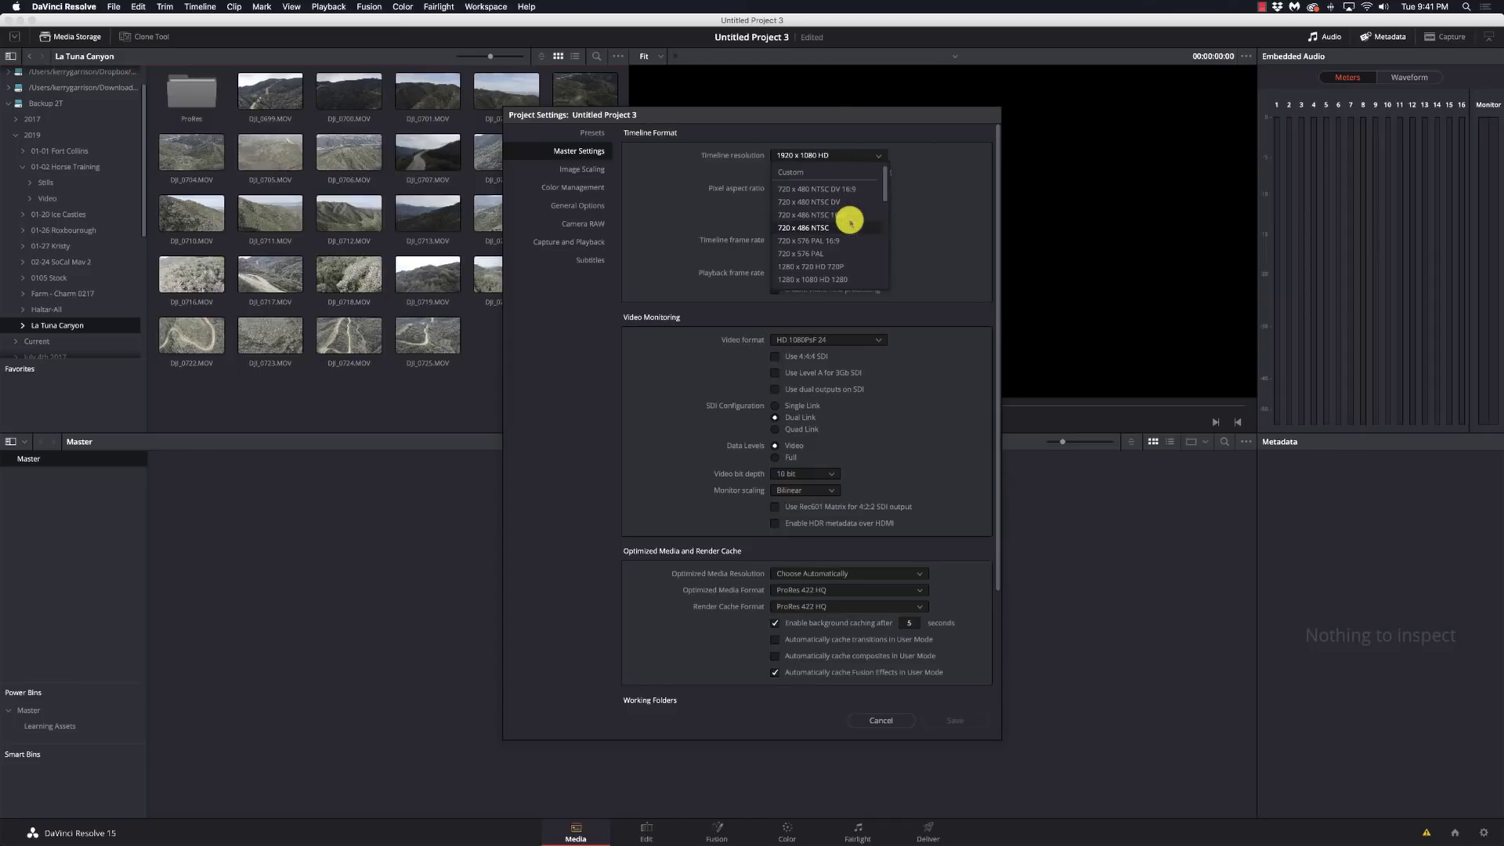
click(916, 163)
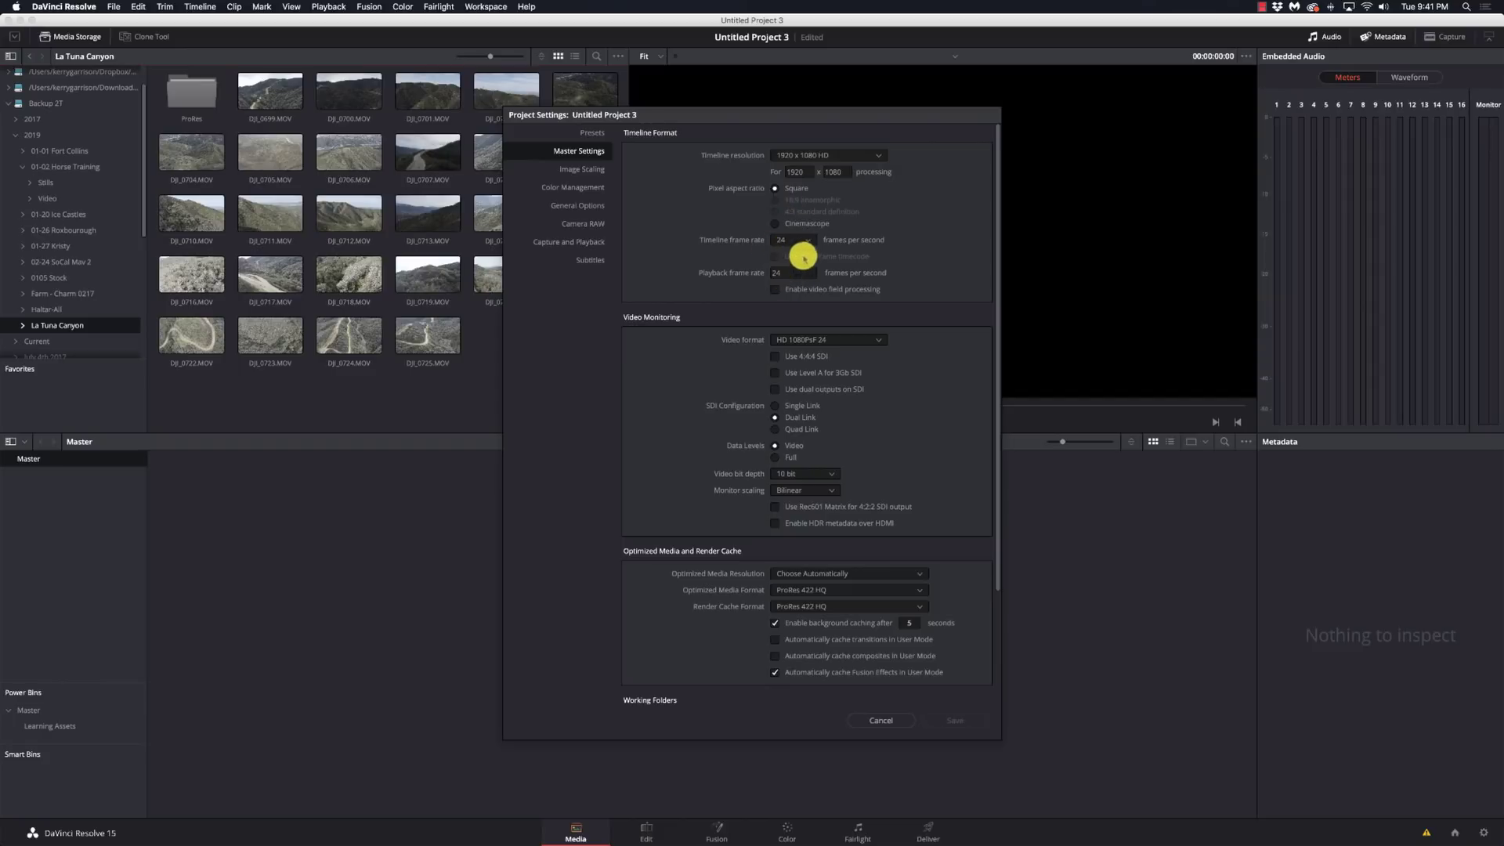
Set both timeline and playback frame rates to 23.976.
click(808, 238)
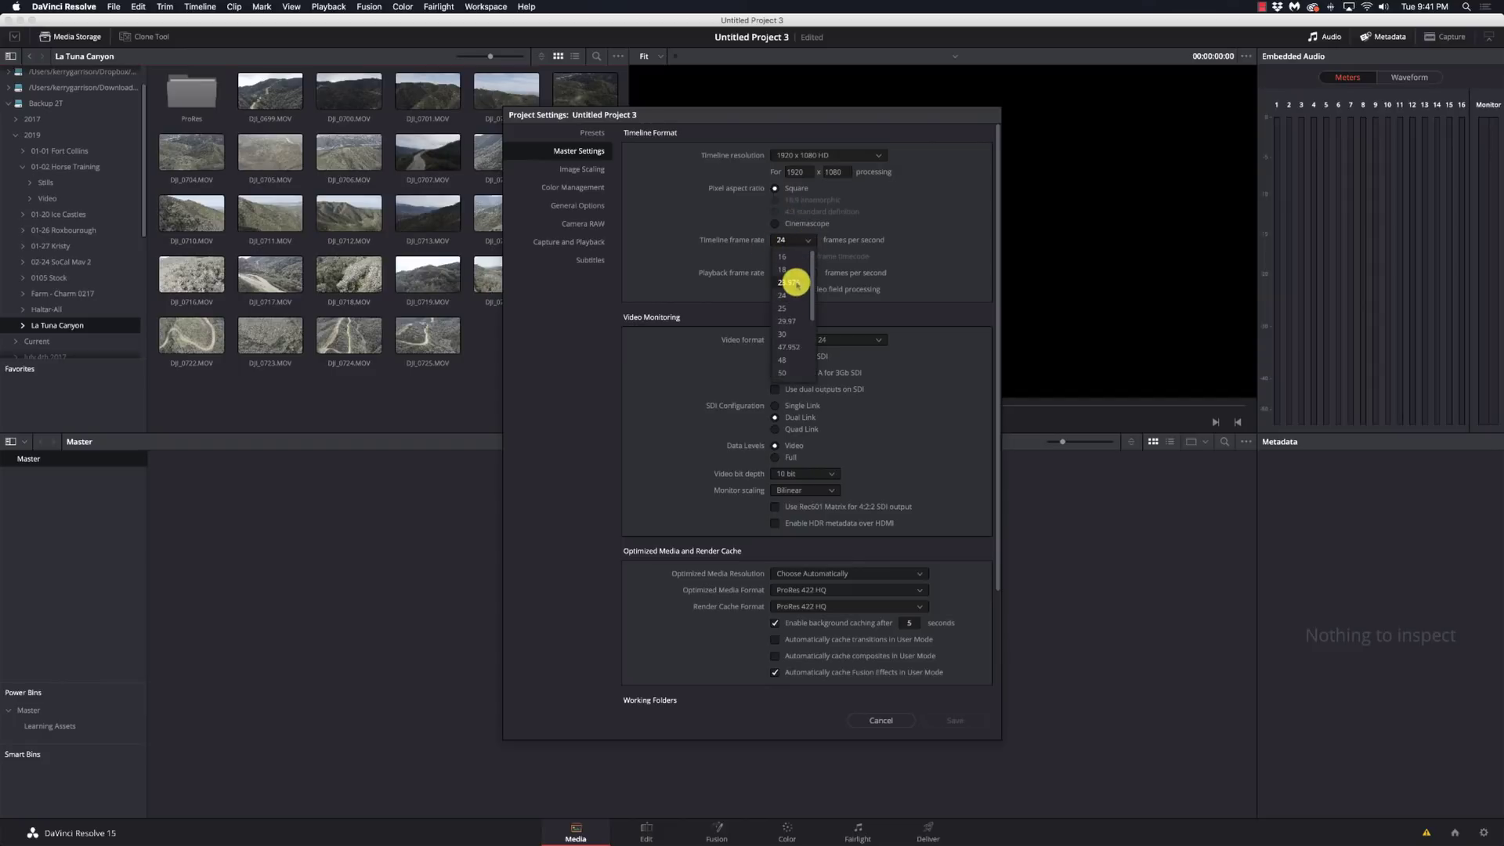
click(796, 281)
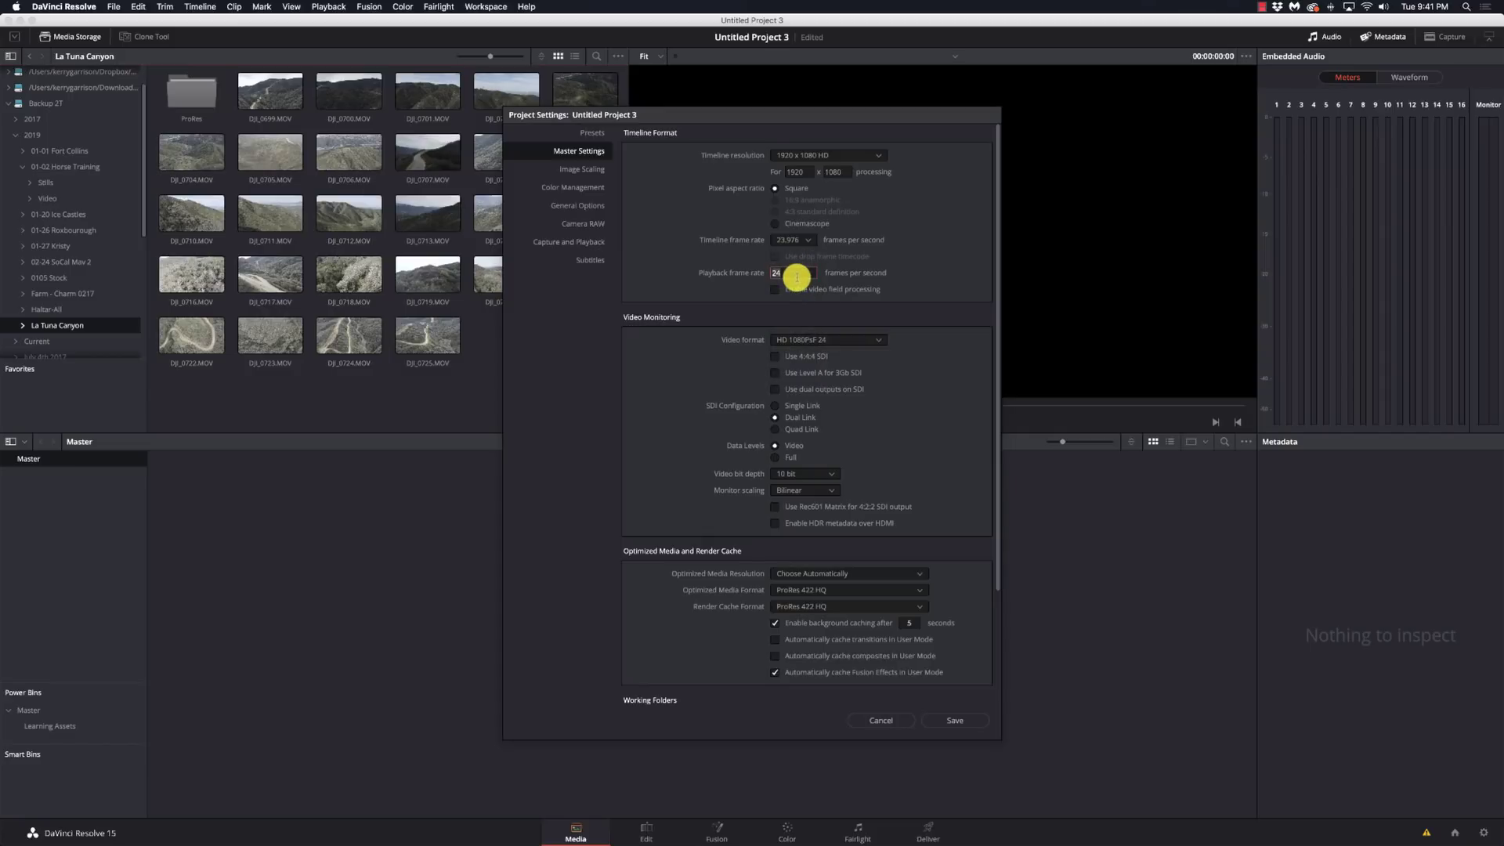
text(23.976)
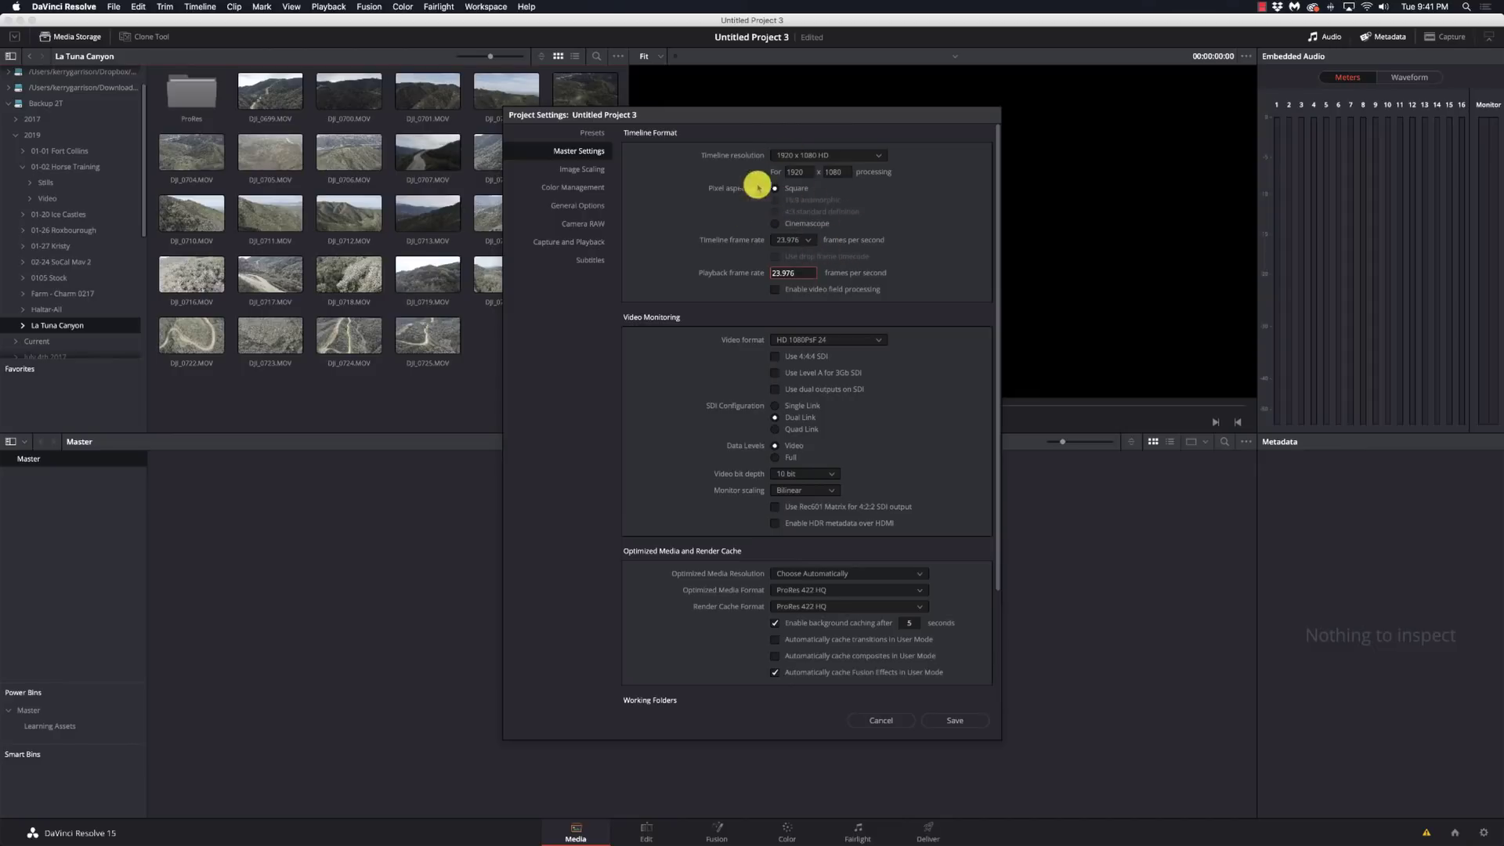
Keep optimized media resolution on Choose Automatically and set its format to ProRes 422 Proxy.
scroll(758, 392, down, 5)
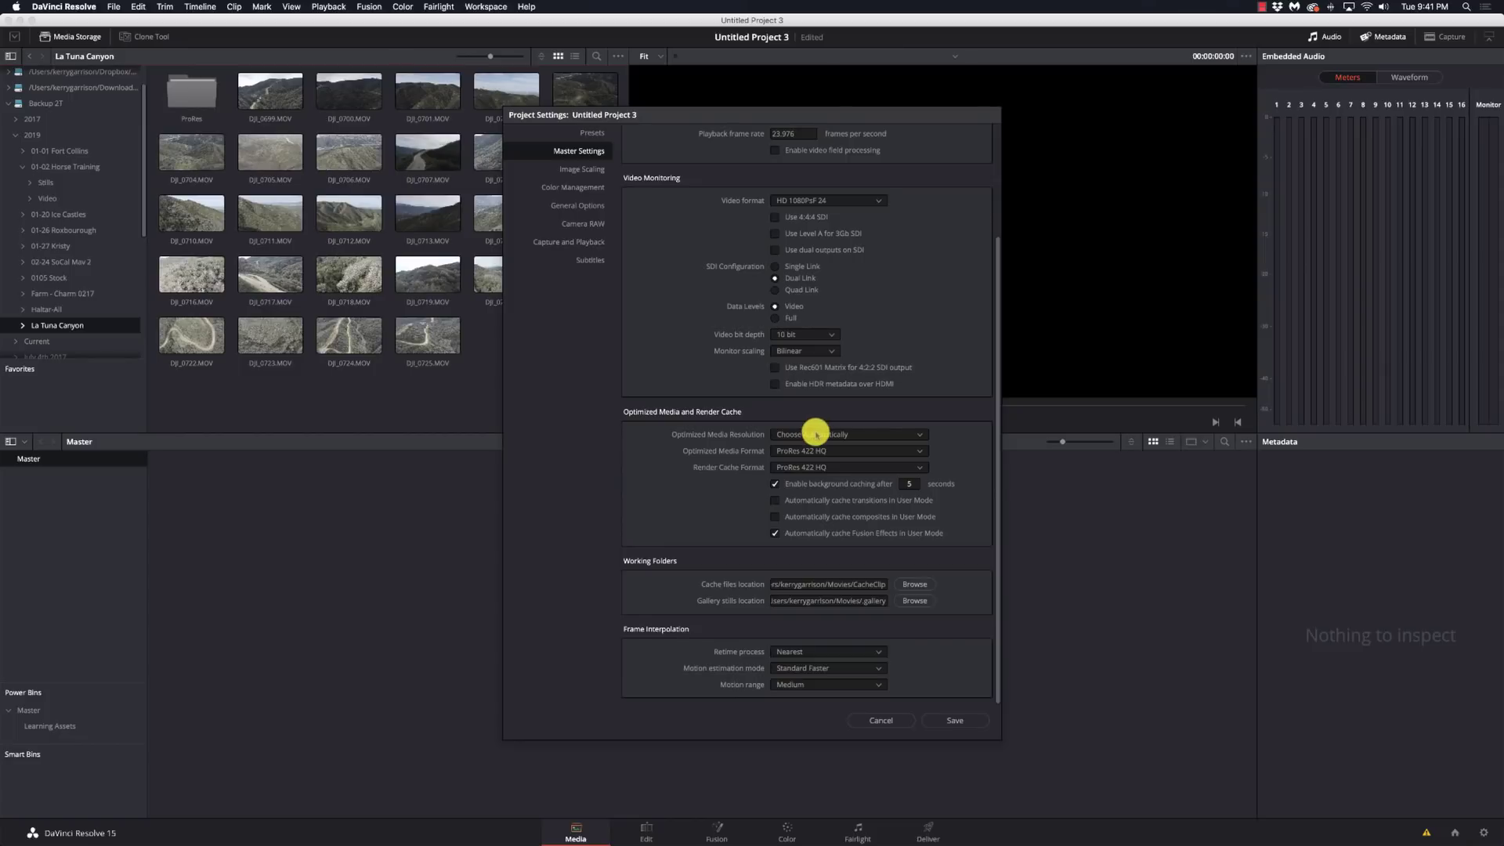
click(815, 433)
click(815, 433)
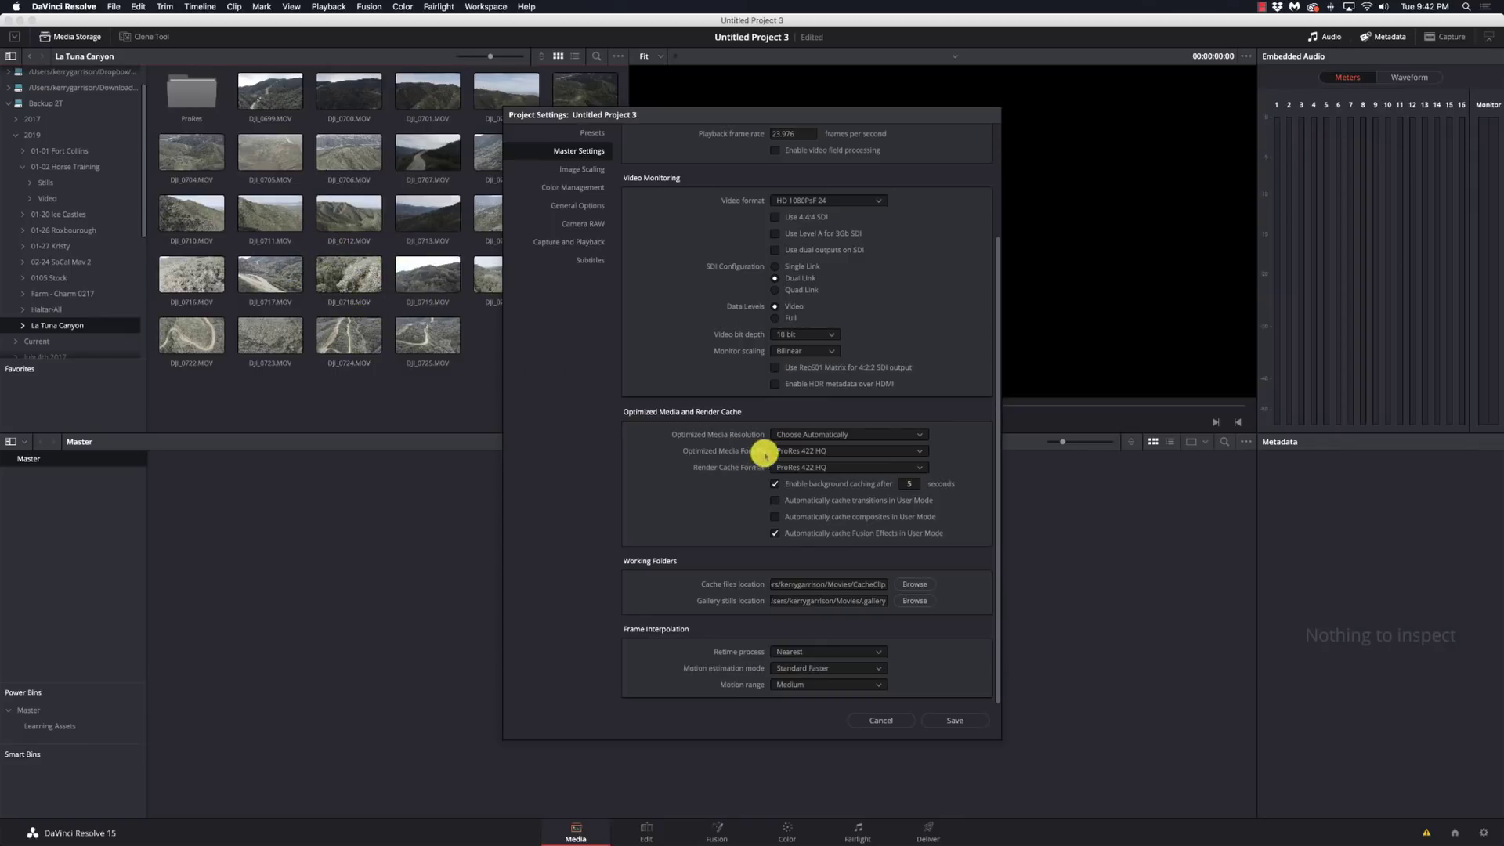
click(803, 452)
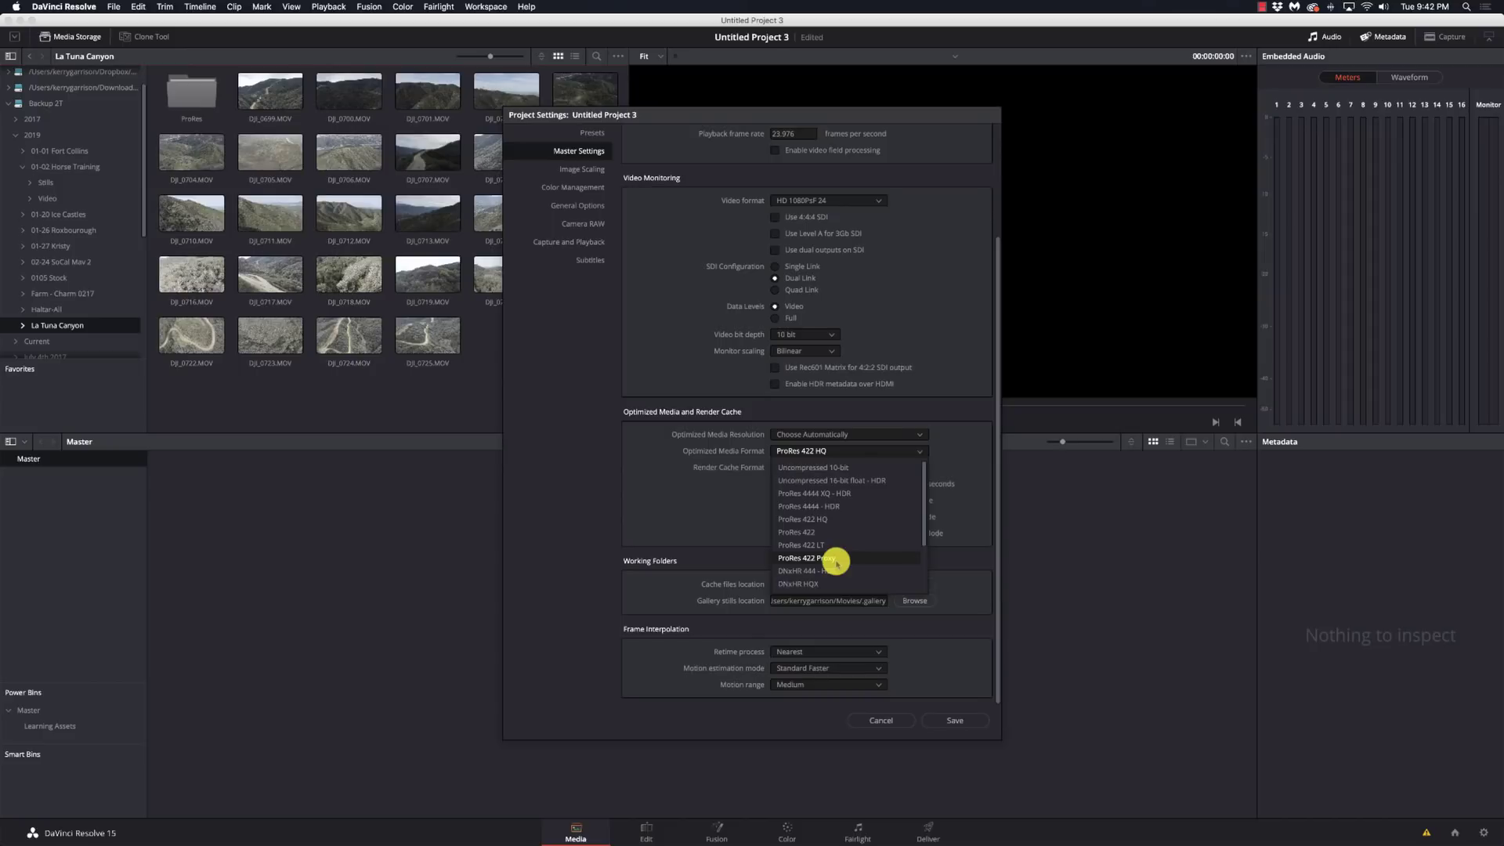
click(837, 559)
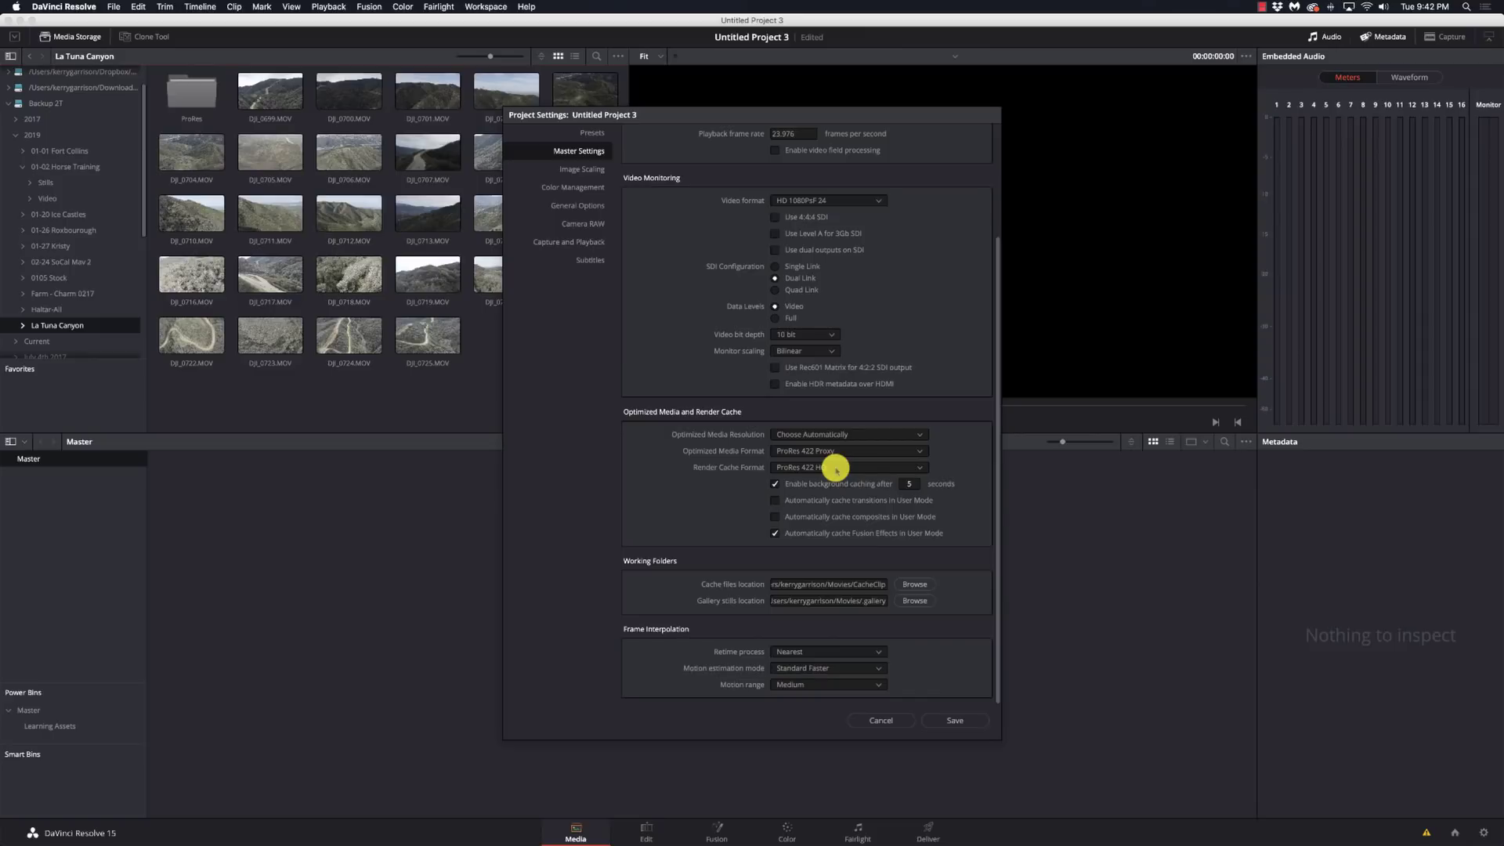
Set the render cache format to ProRes 422 LT, then view Image Scaling.
click(835, 469)
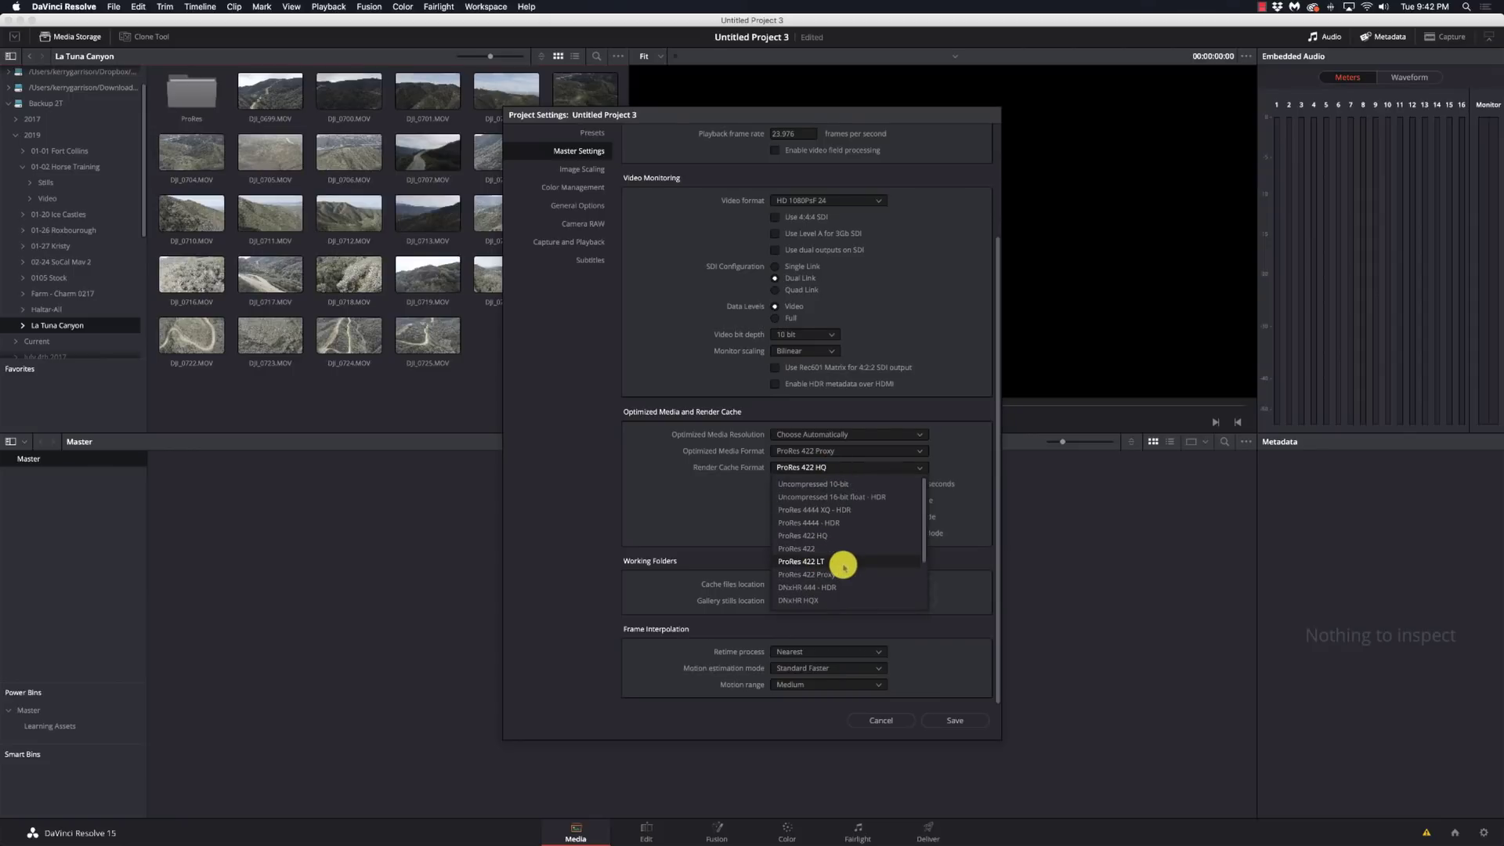
click(844, 564)
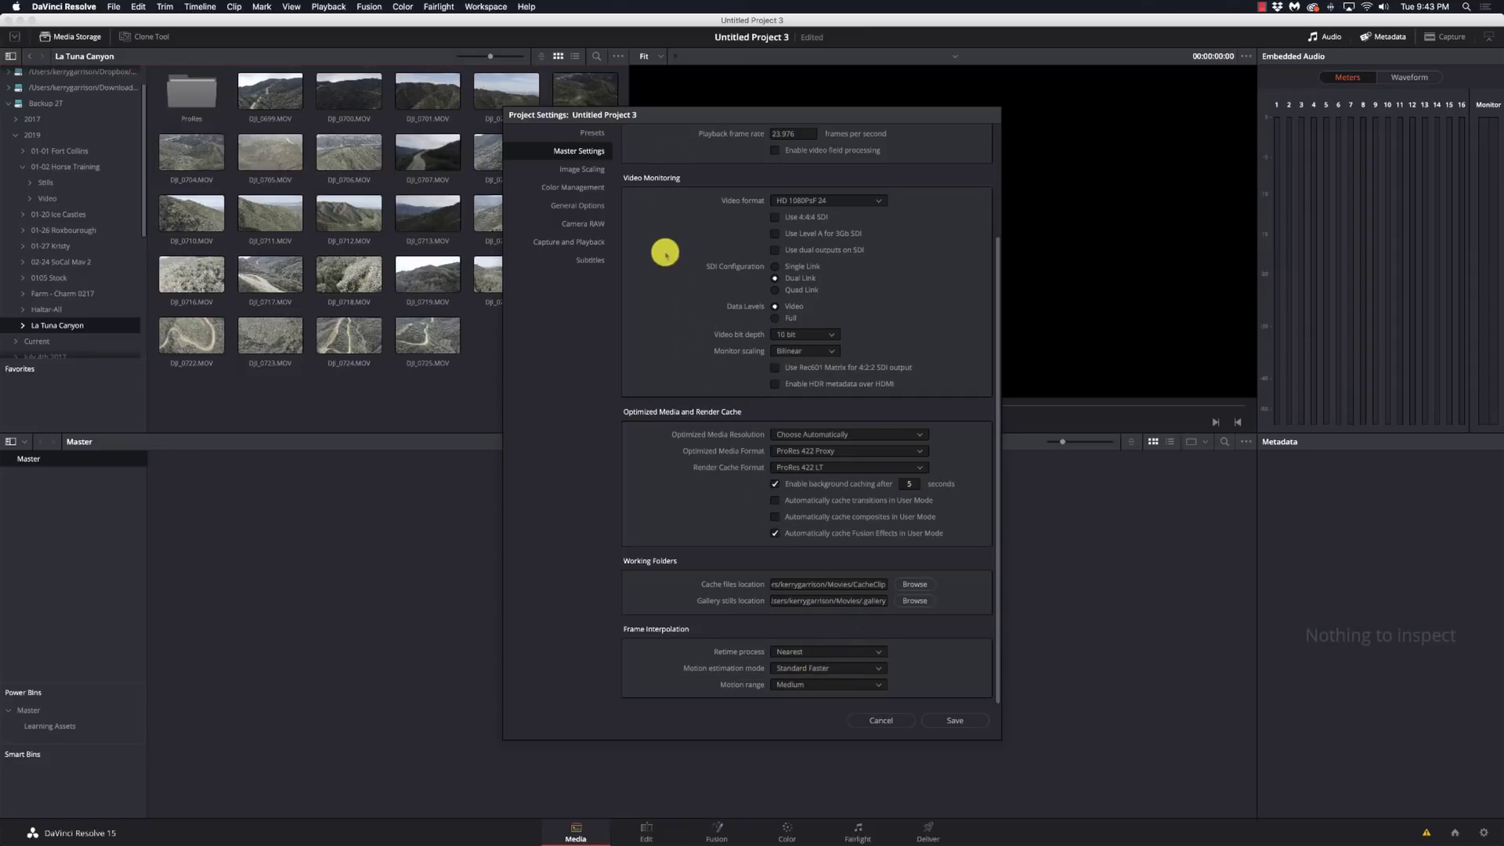
click(583, 170)
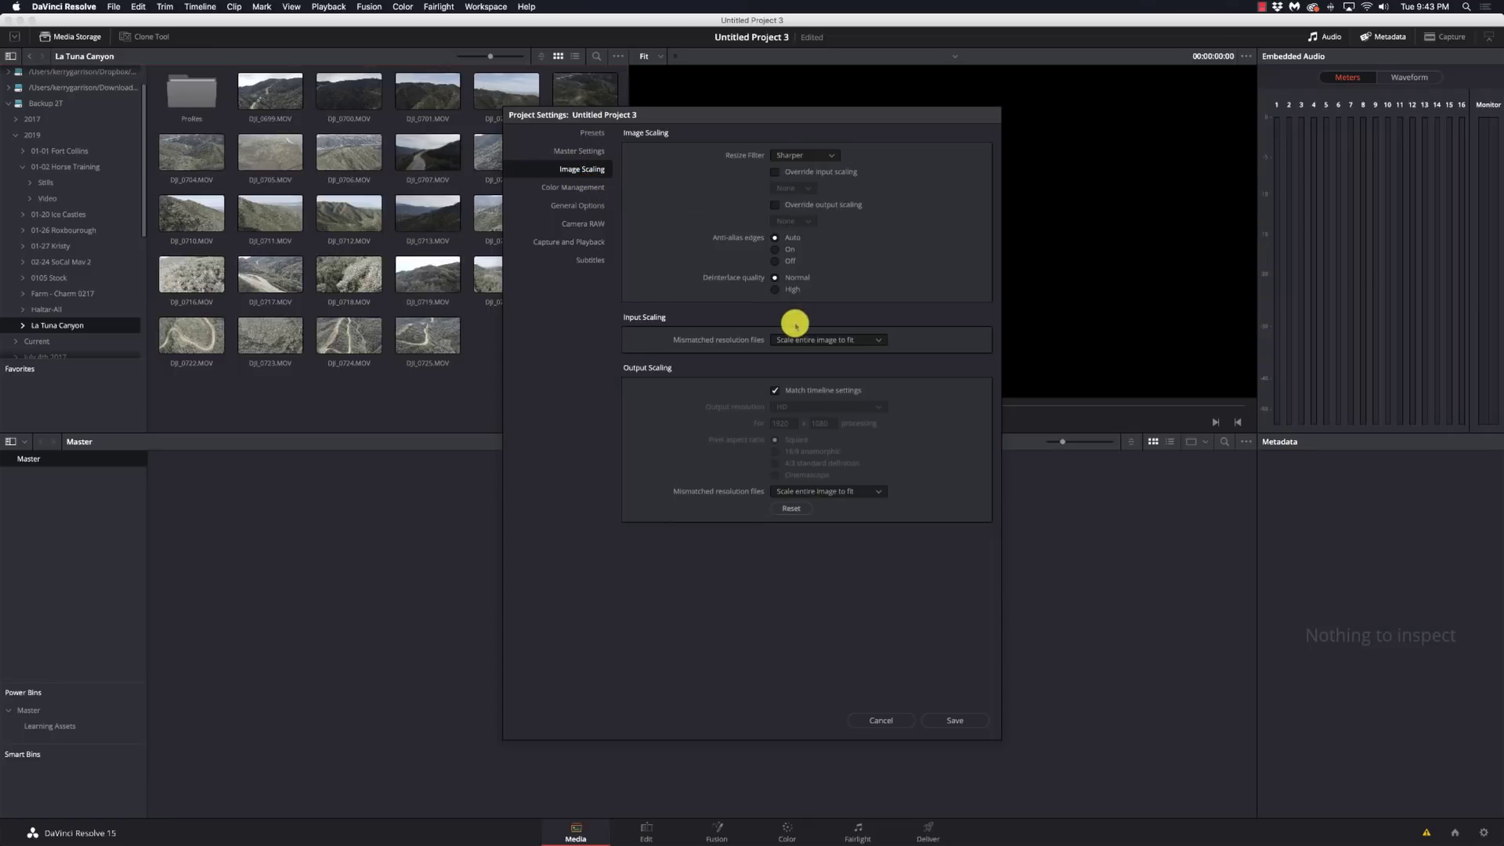
Open the Color Management page and scroll down to the Lookup Tables settings.
click(573, 189)
scroll(917, 536, down, 2)
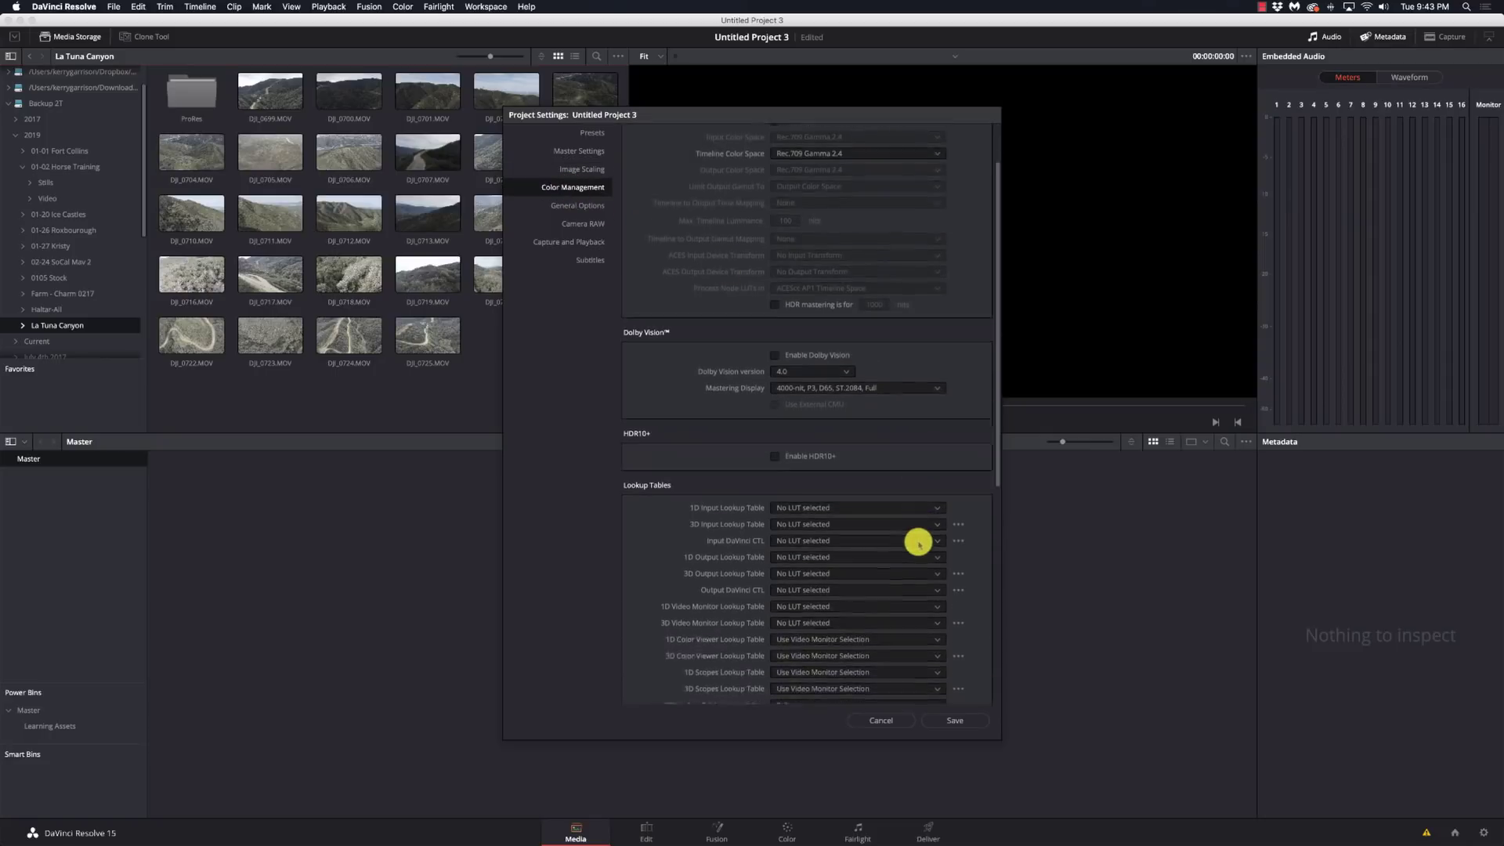
scroll(918, 542, down, 5)
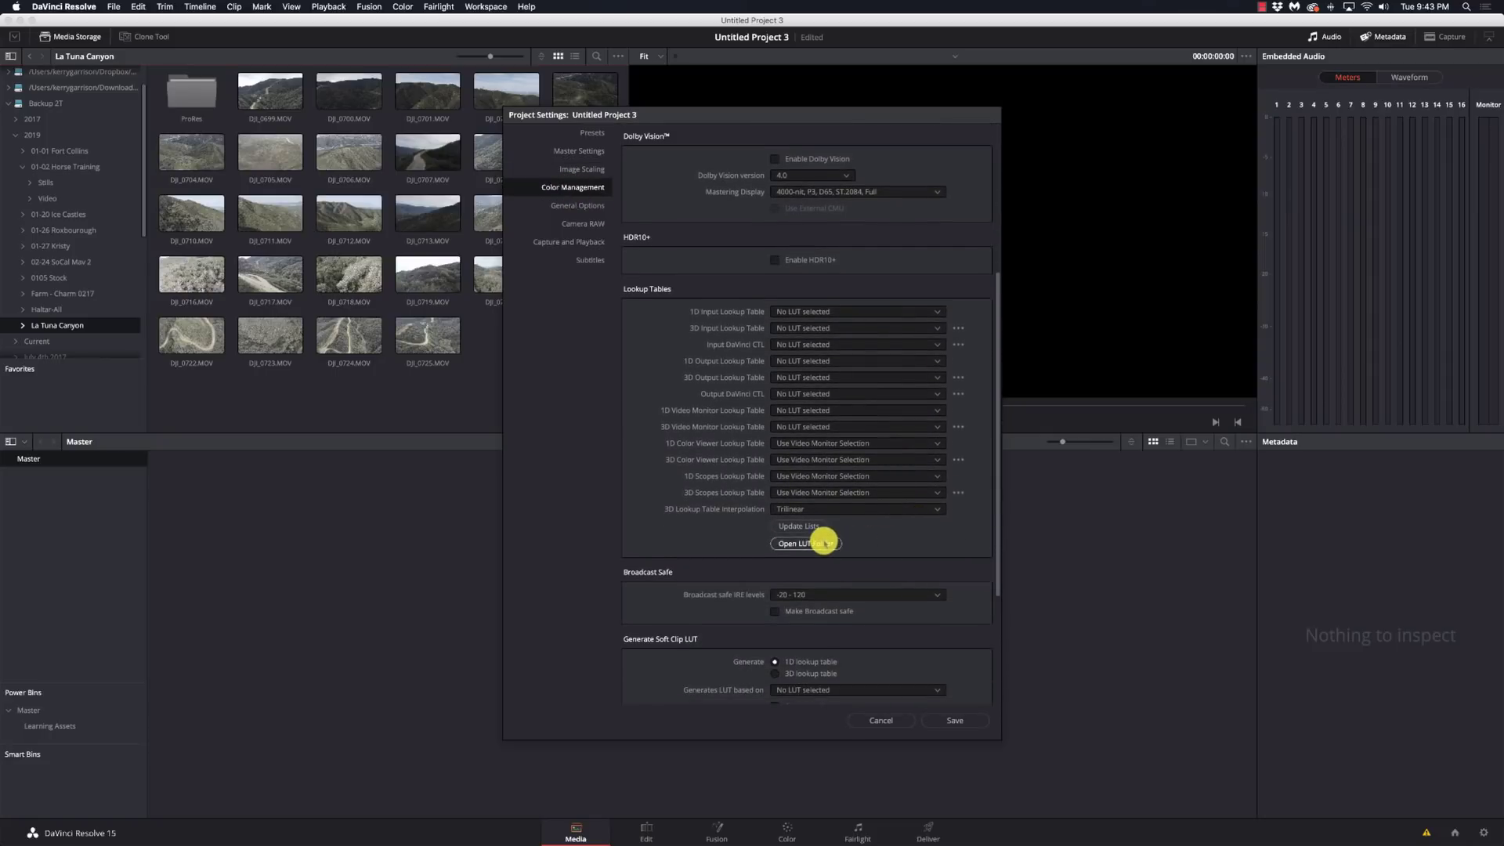
scroll(815, 550, down, 1)
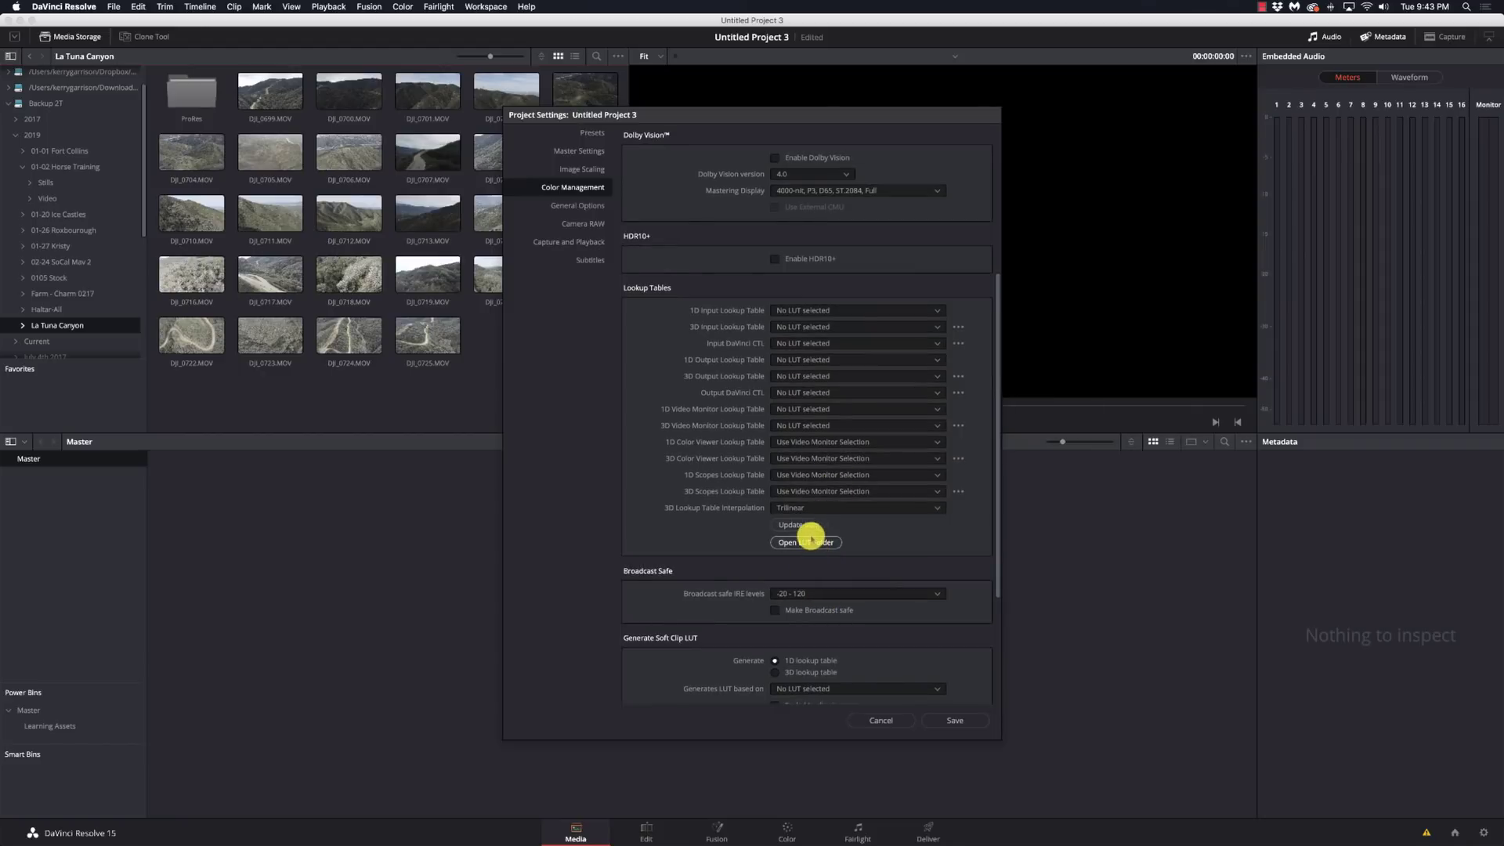
scroll(811, 539, down, 1)
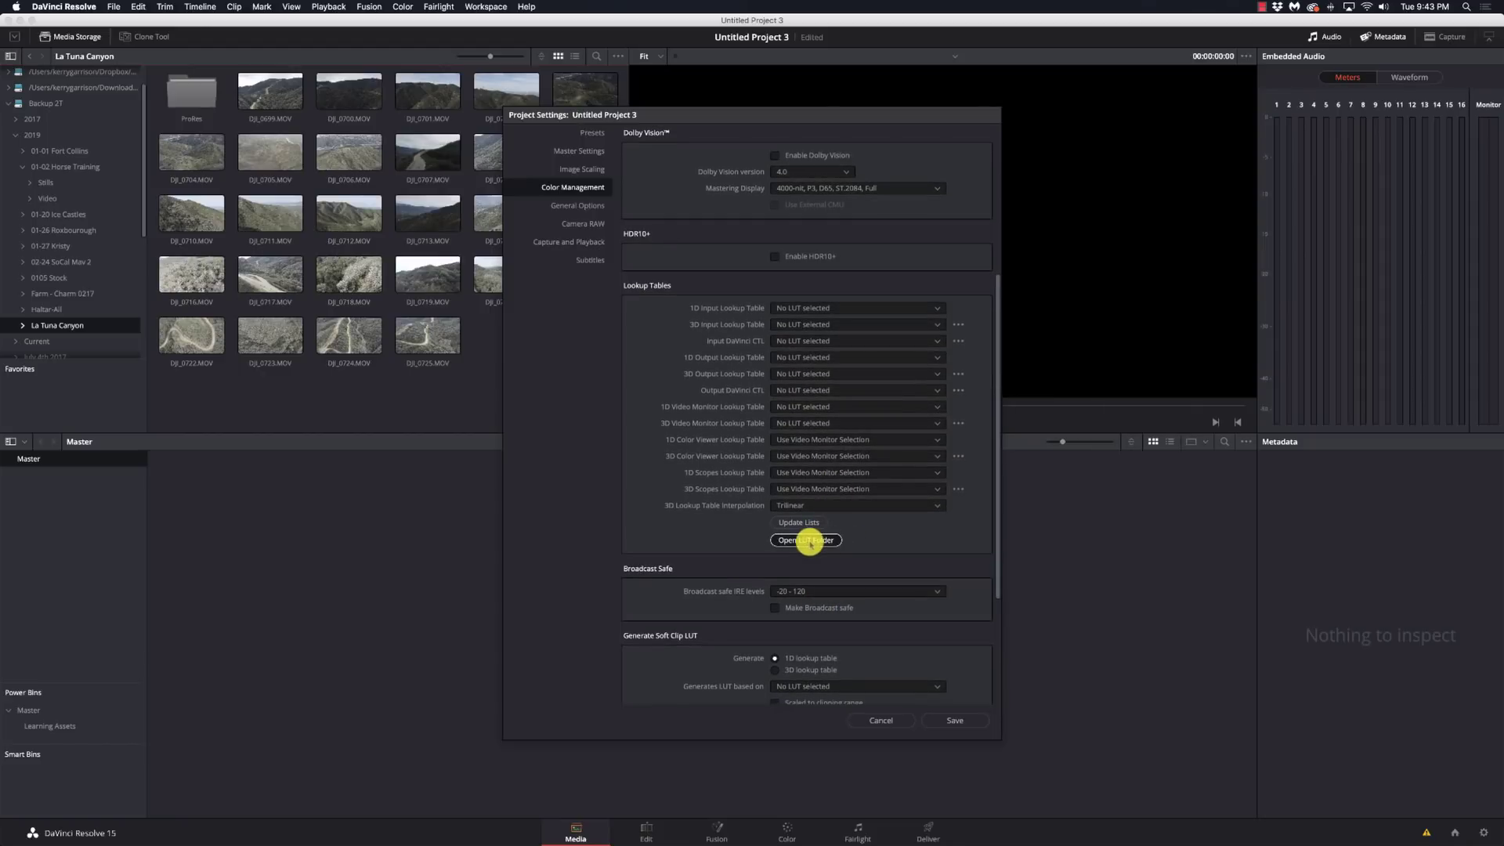
Open the LUT folder in Finder, then close it and the Backup 2T window.
click(809, 540)
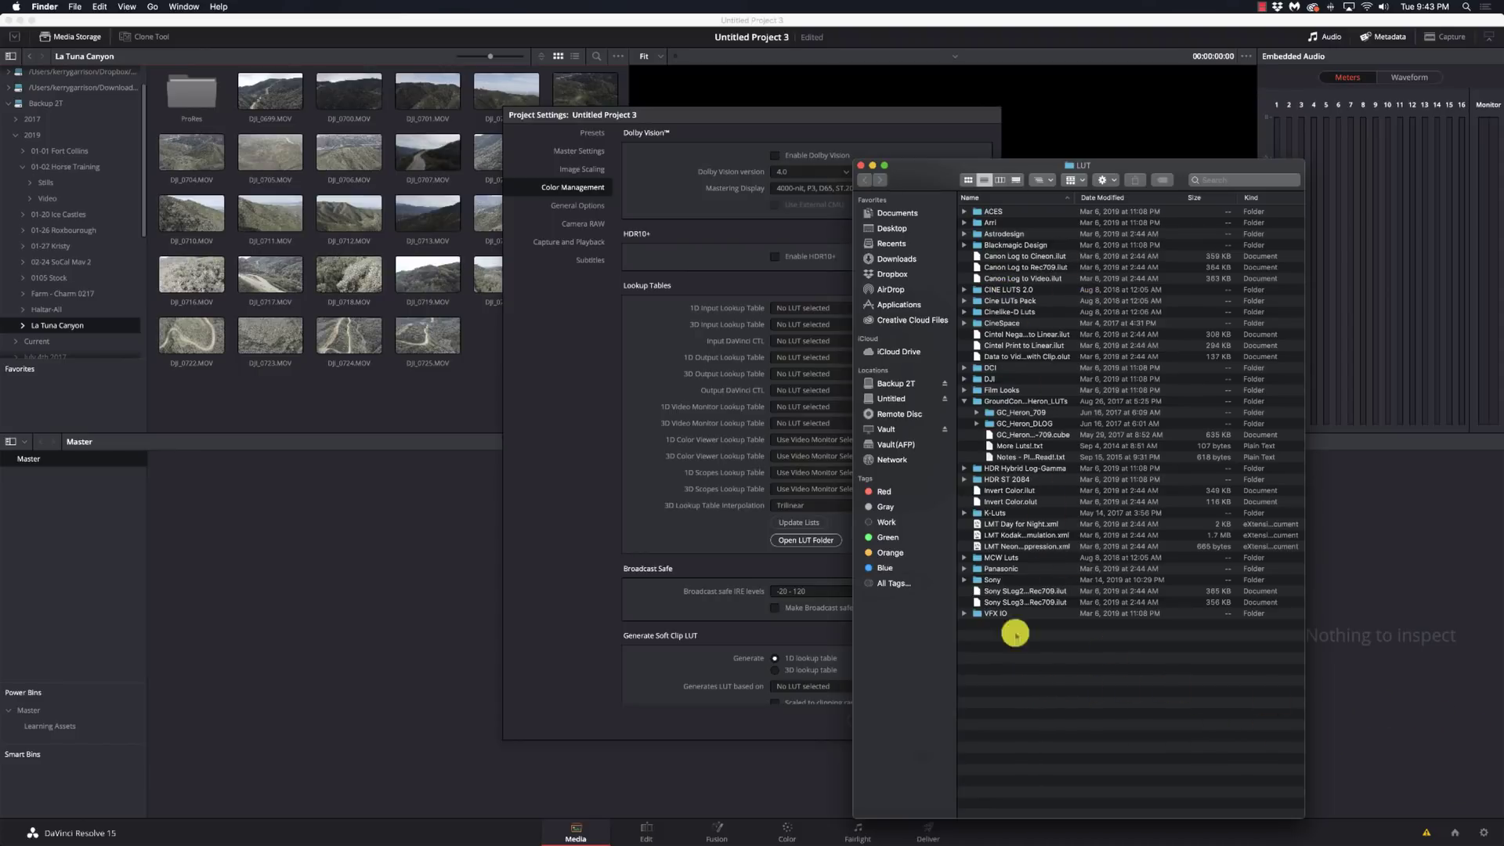
click(861, 165)
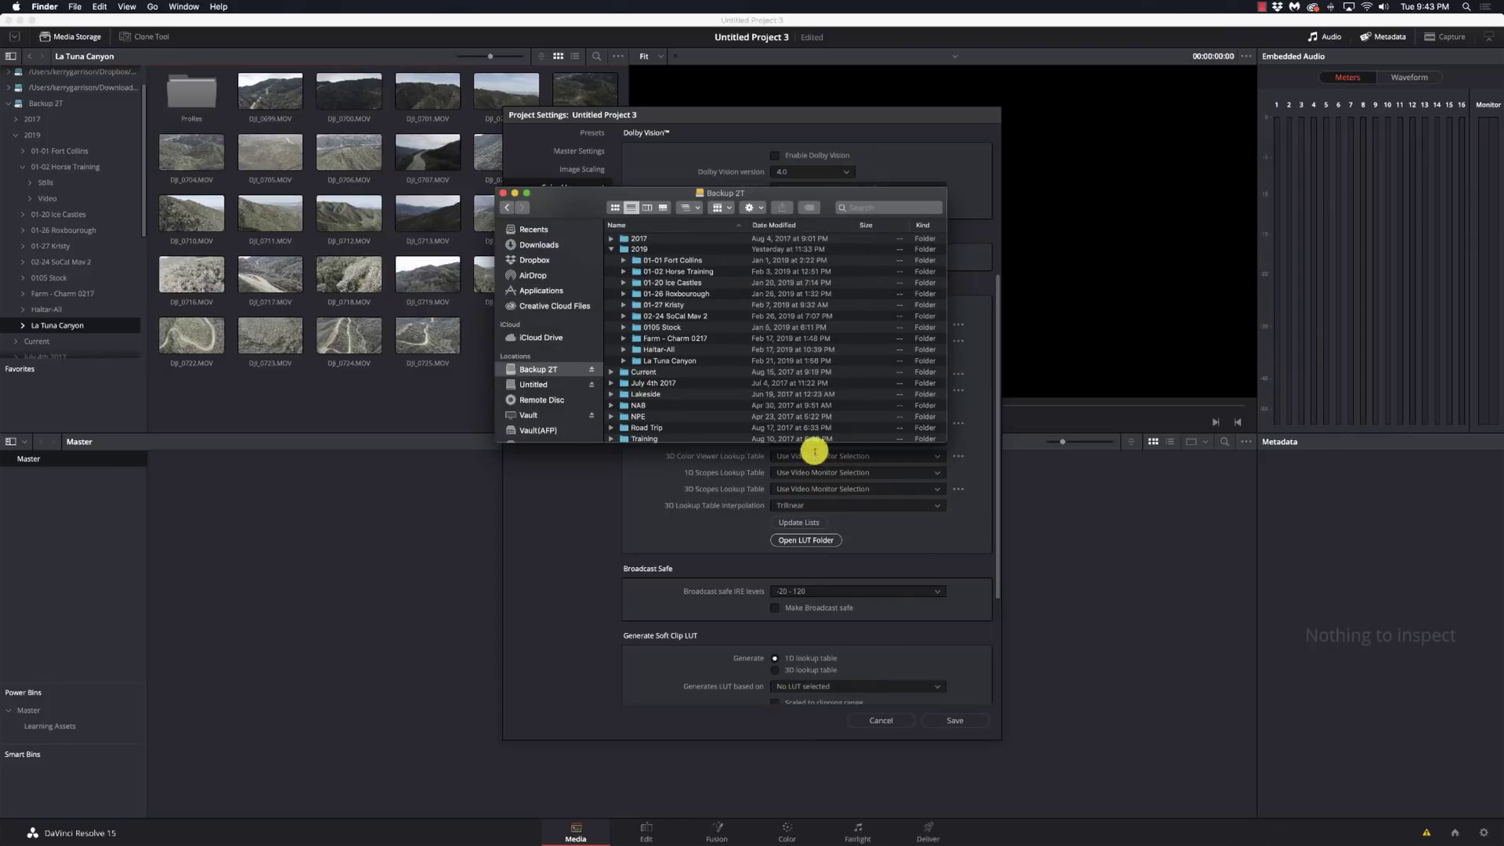
click(944, 526)
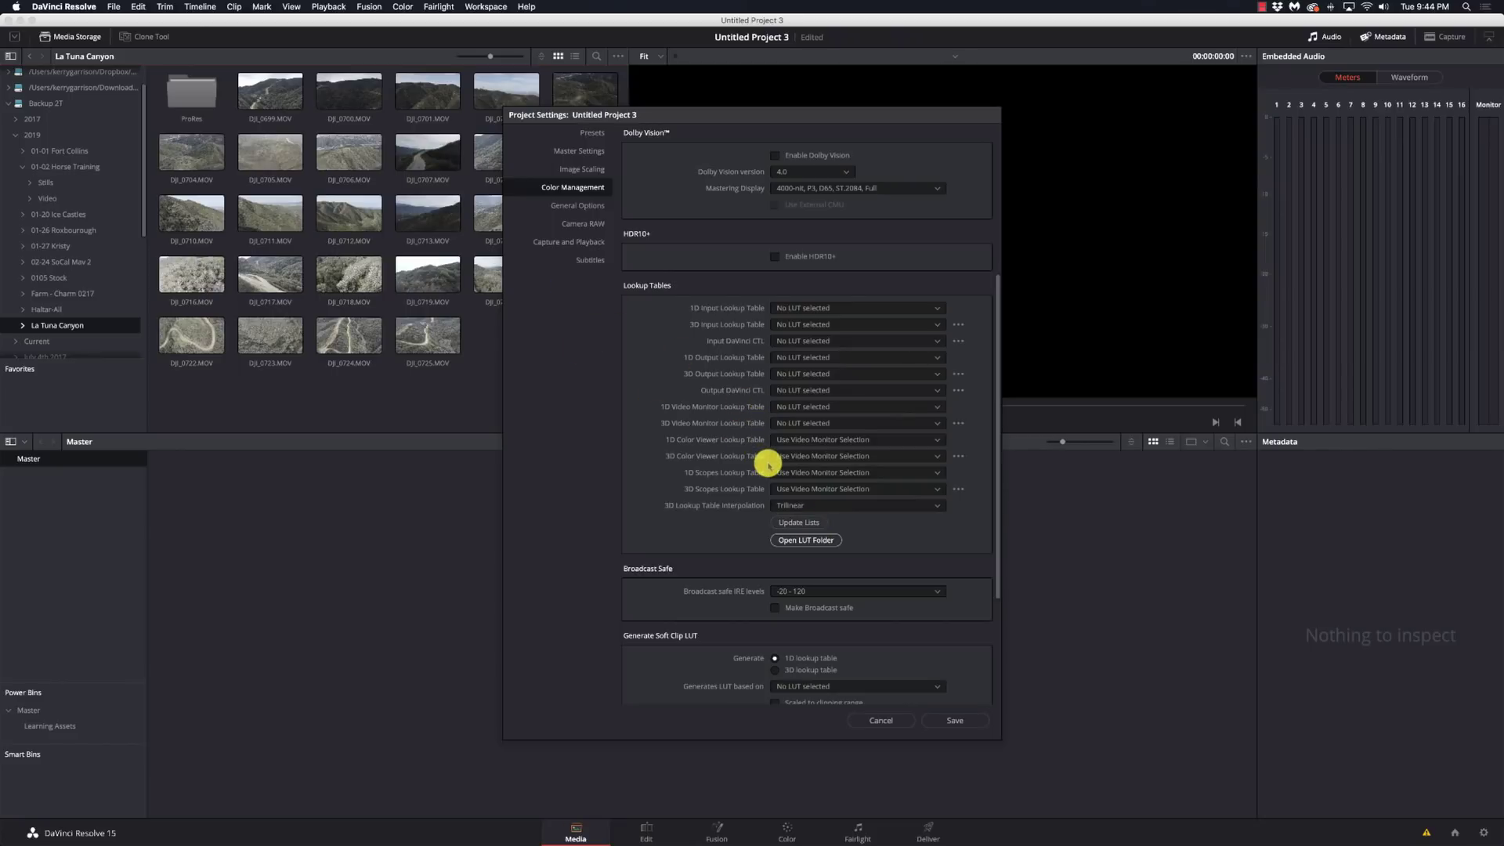
scroll(736, 500, down, 5)
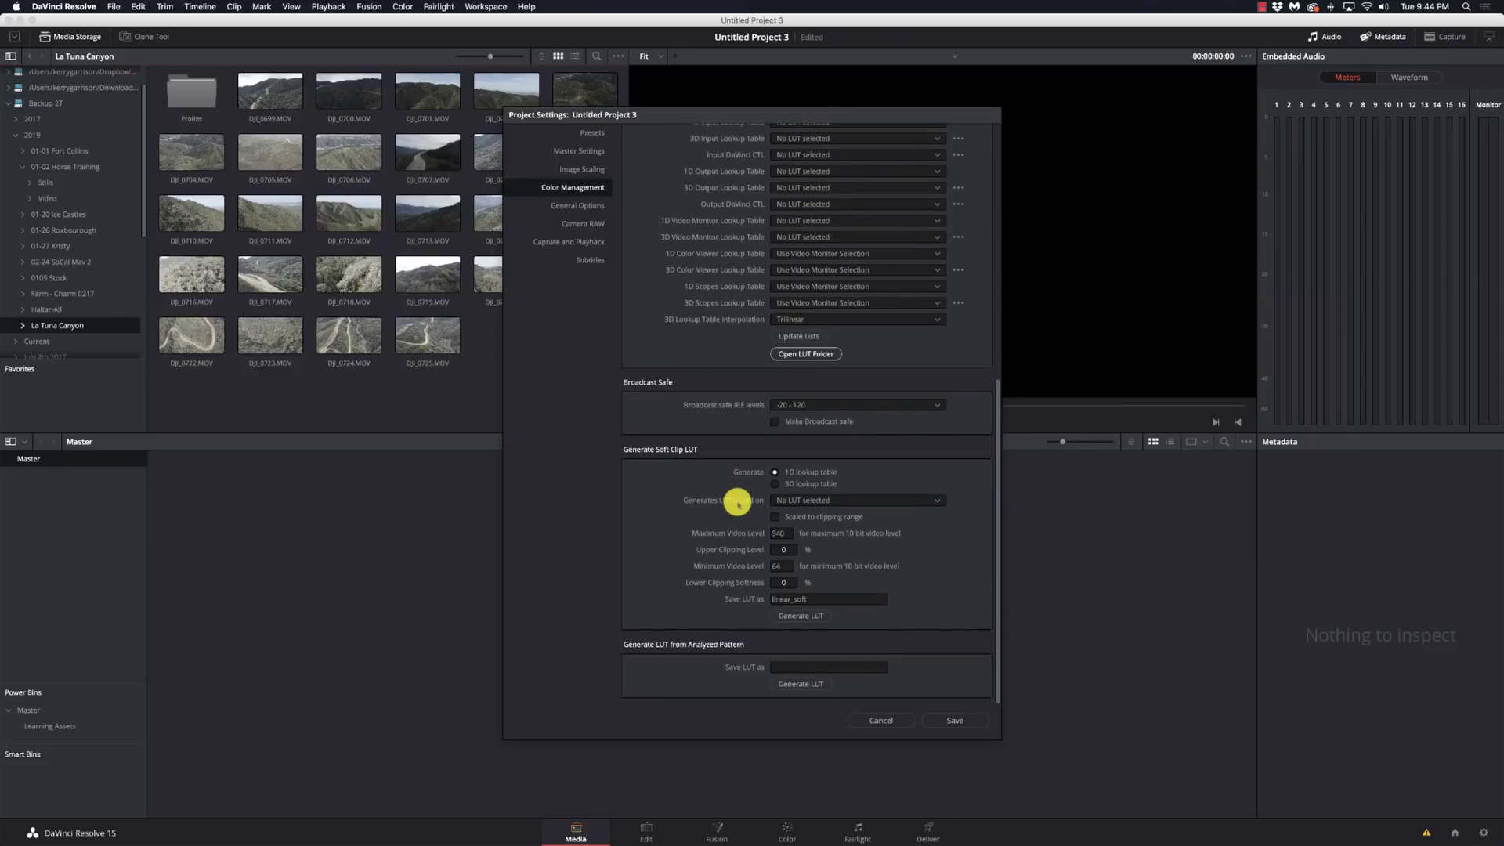
click(849, 406)
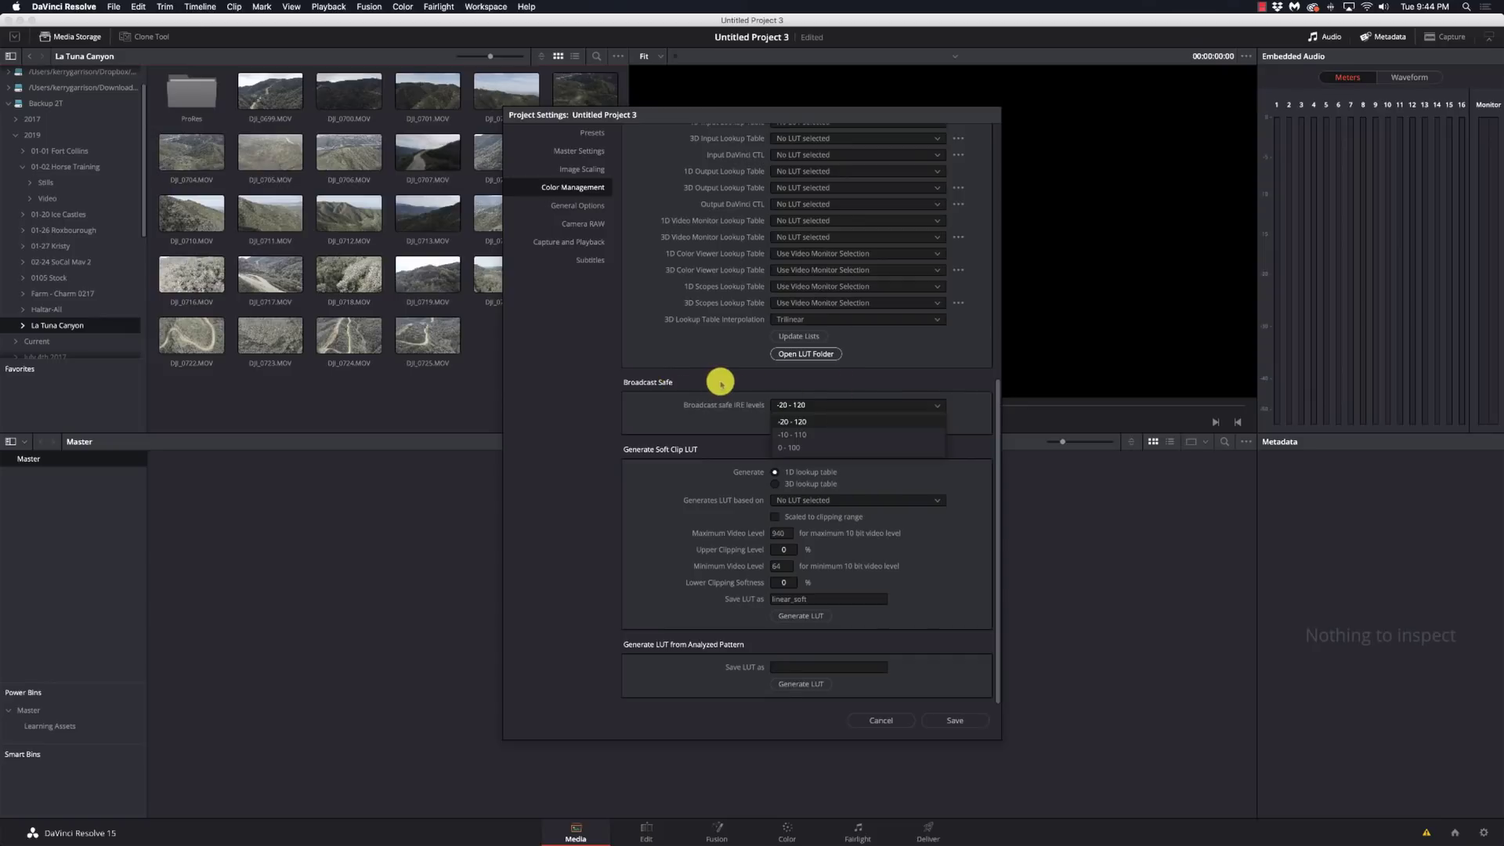
click(717, 386)
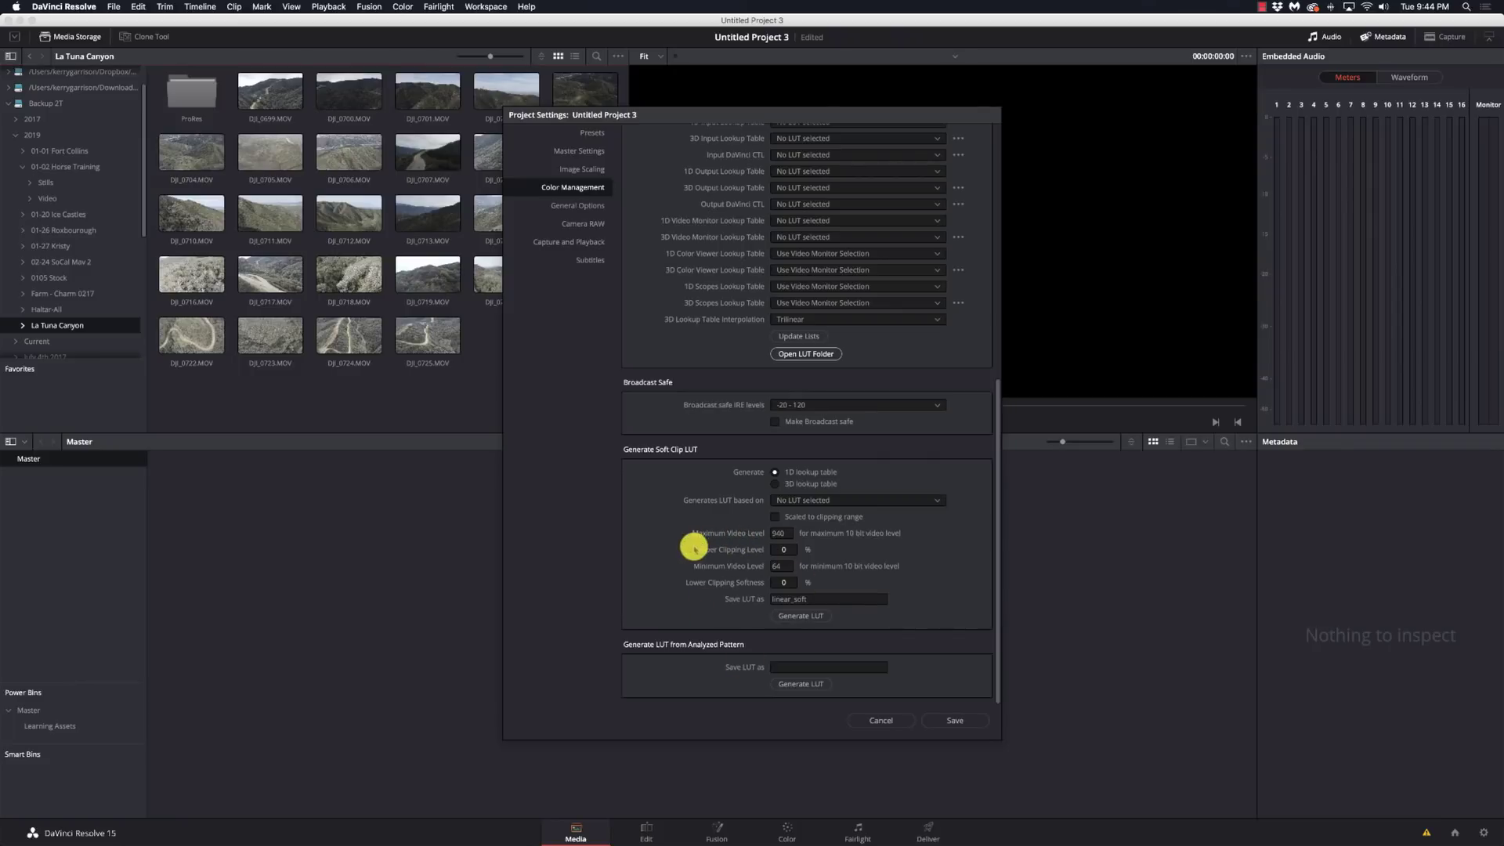
scroll(697, 545, up, 1)
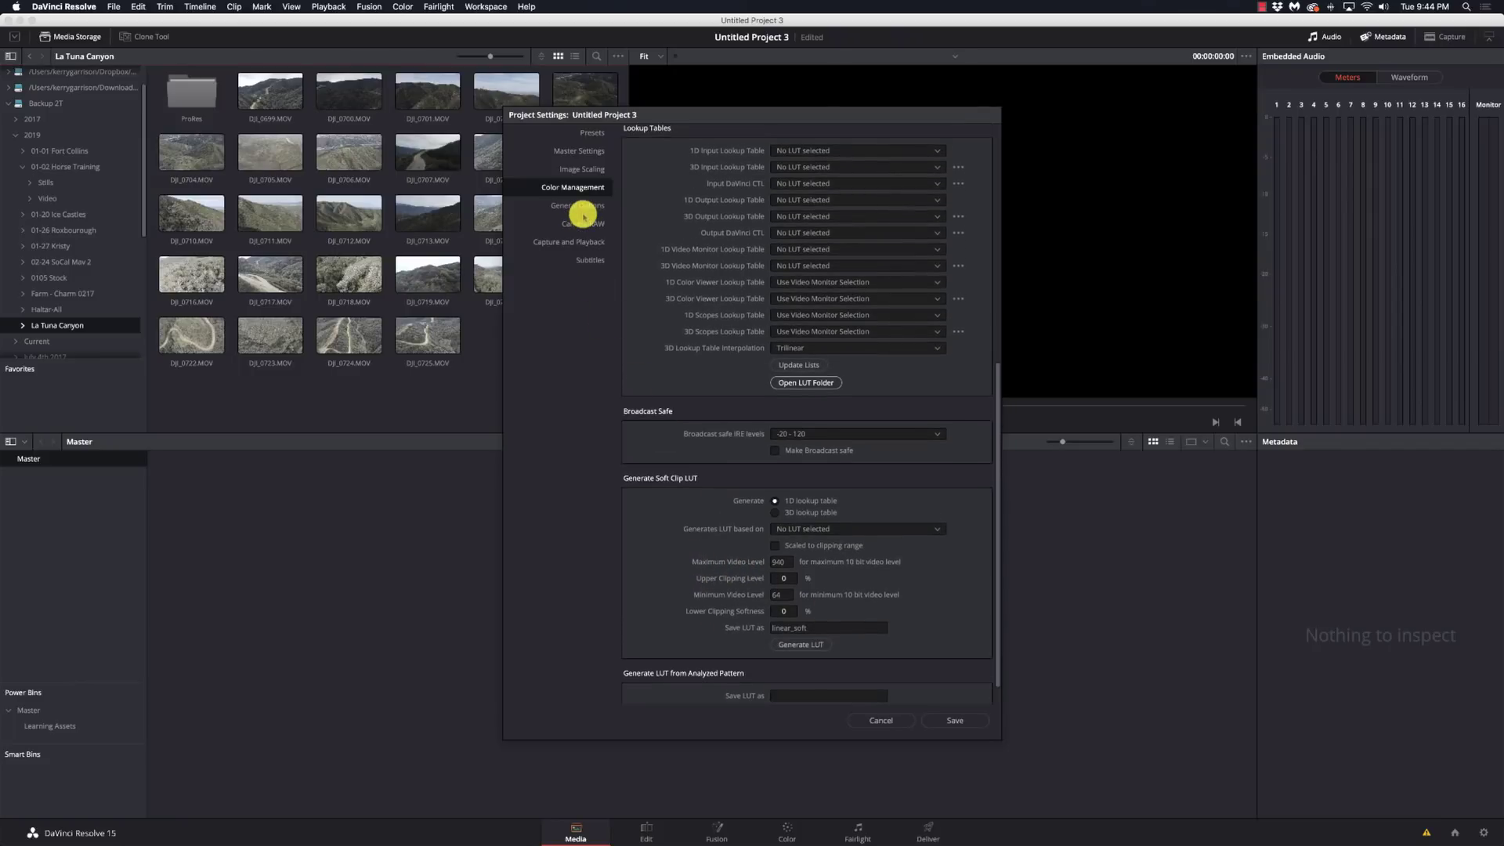
Review the General Options page, including -23 LUFS target loudness, then switch to Camera RAW.
click(585, 209)
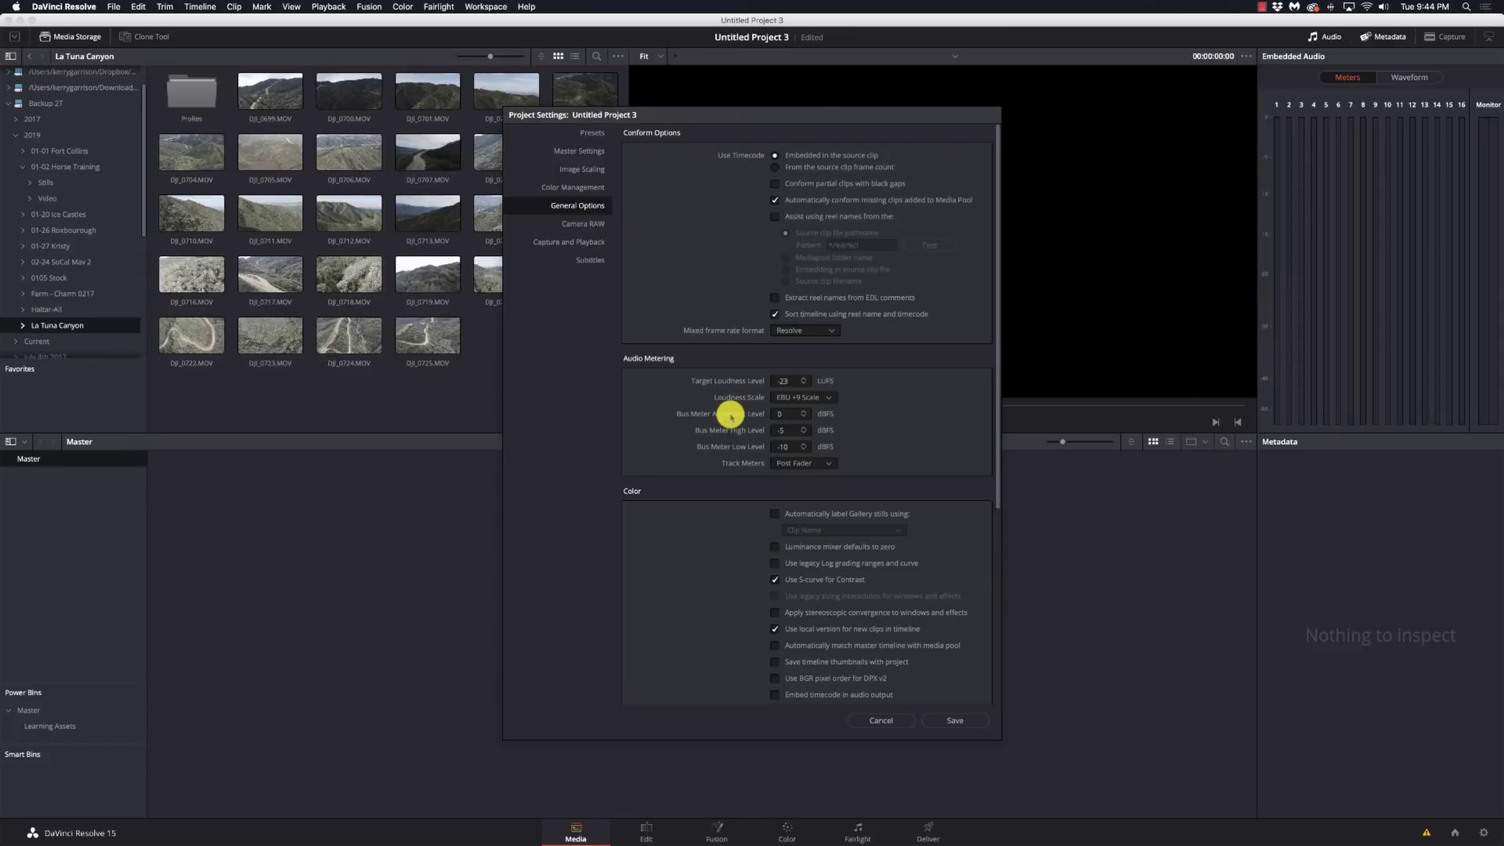
scroll(705, 436, down, 3)
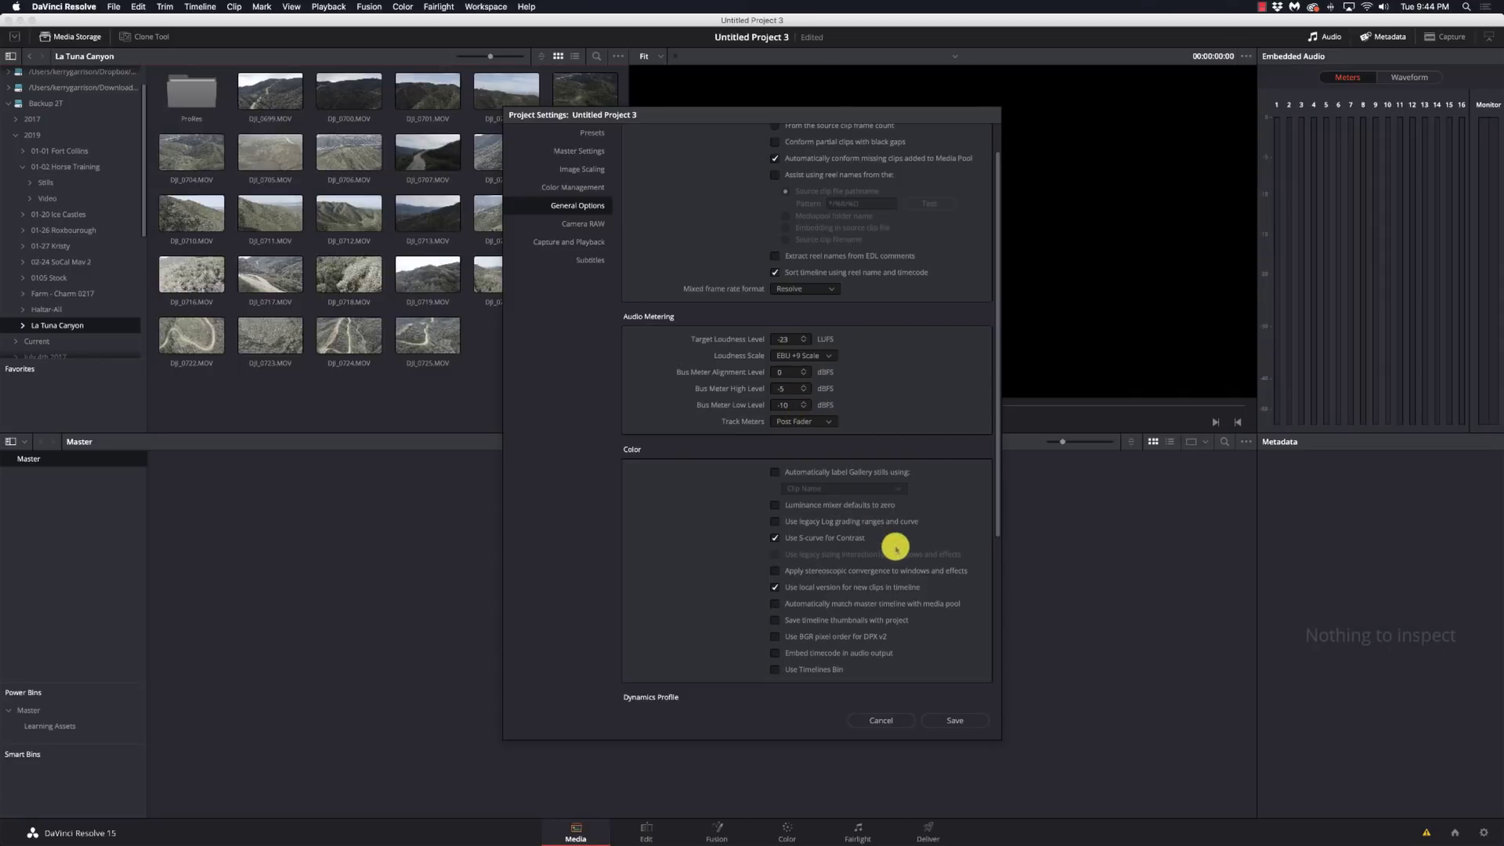
scroll(900, 551, down, 6)
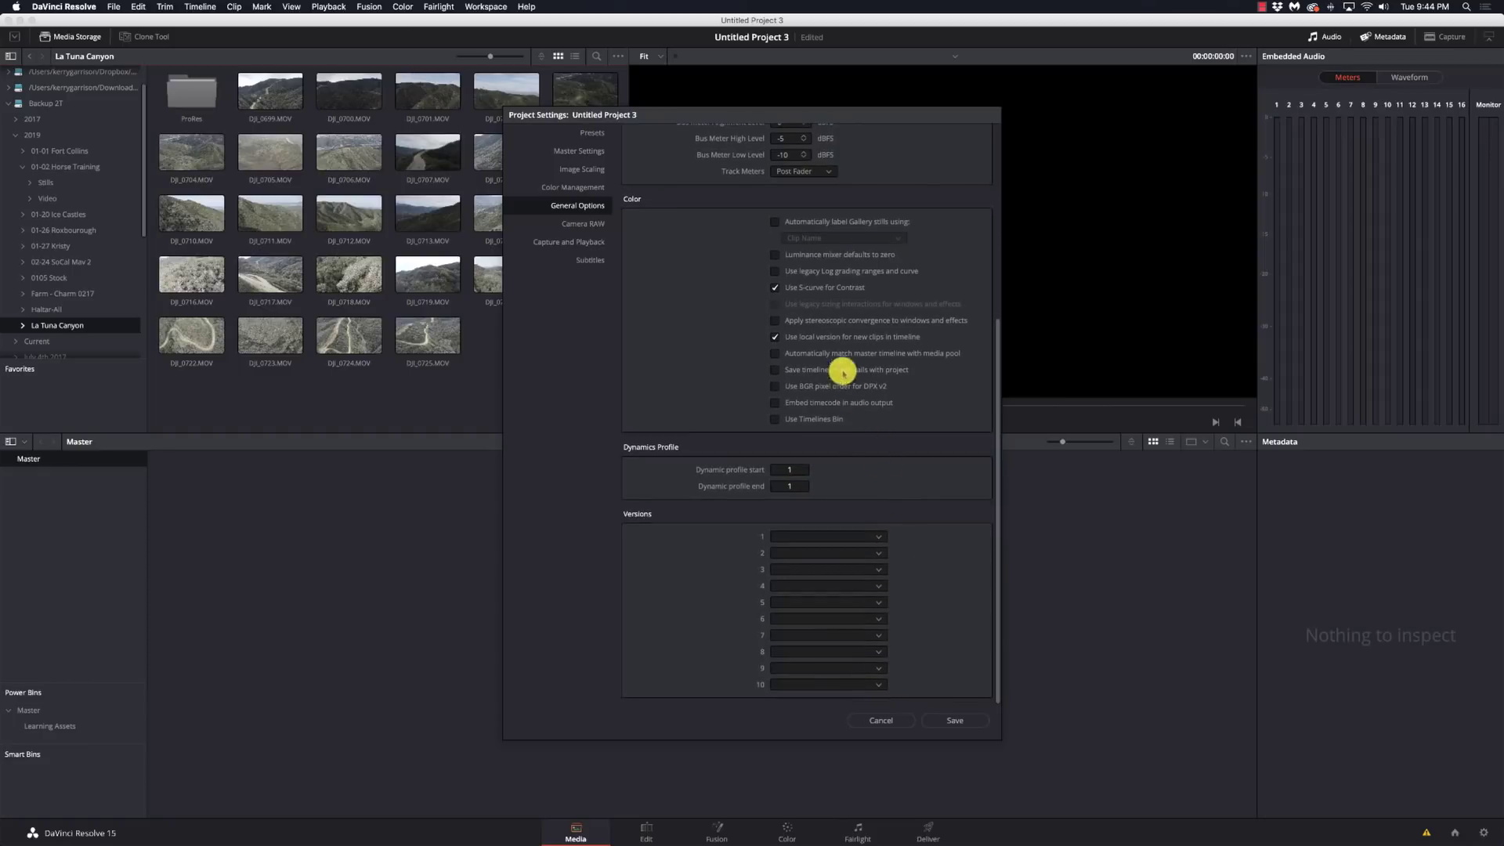
scroll(847, 395, up, 2)
scroll(847, 397, up, 2)
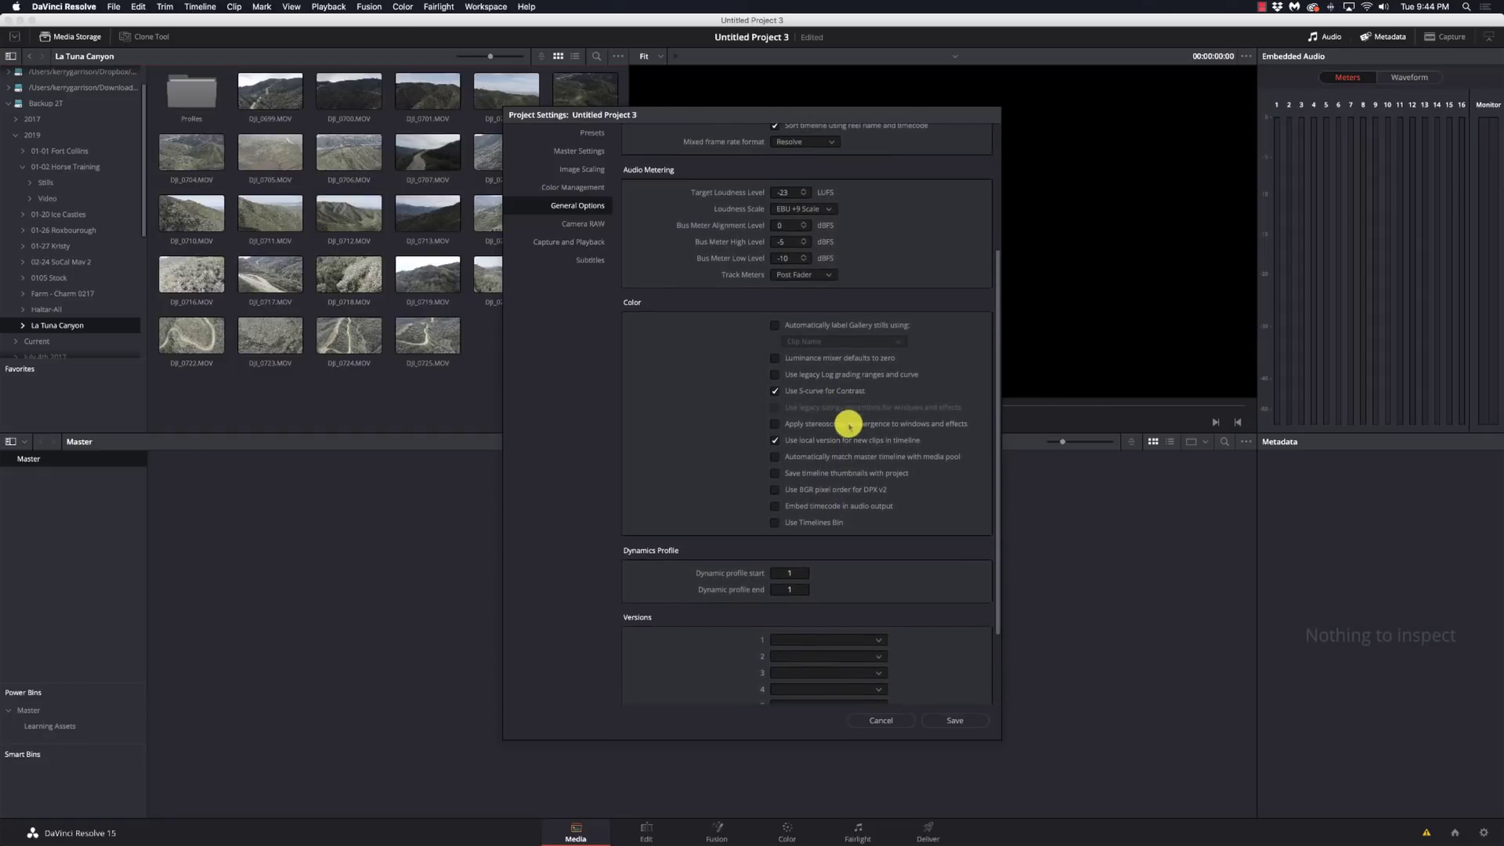
click(589, 226)
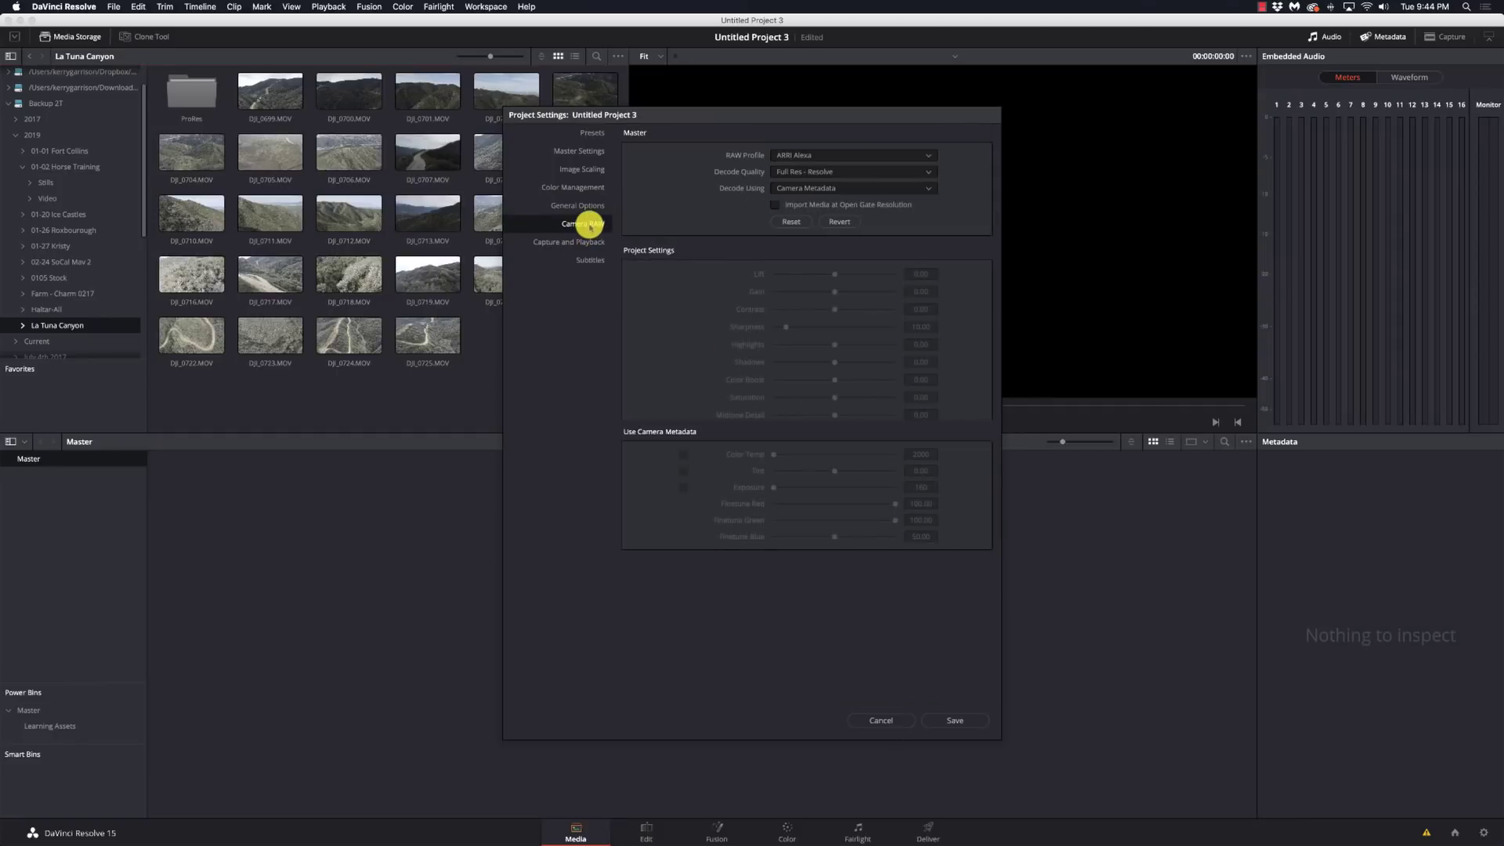
Review the RAW settings, keeping the ARRI Alexa profile and Full Res - Resolve decode quality.
click(827, 156)
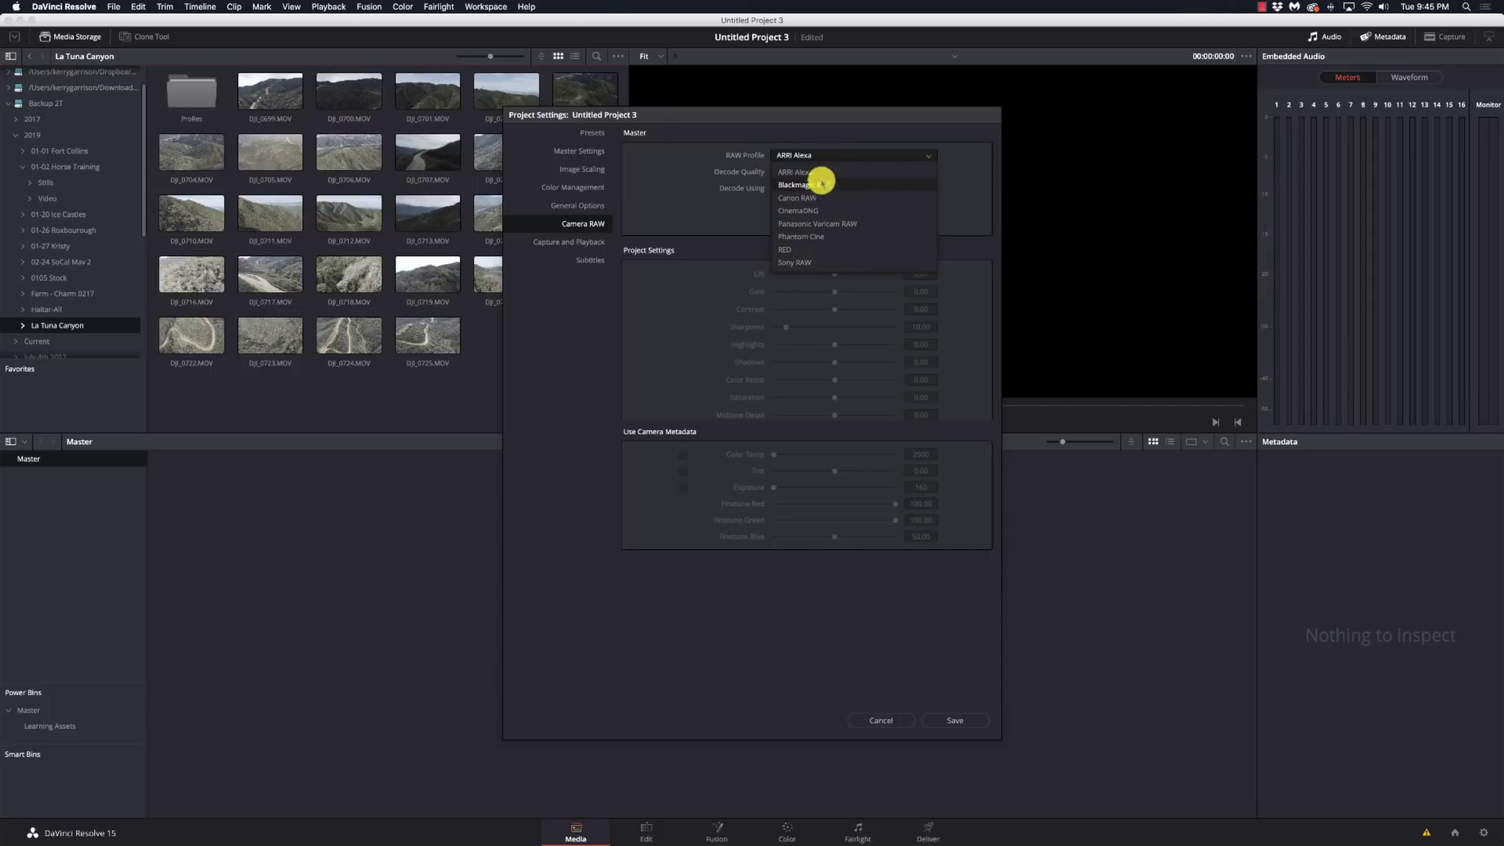
click(784, 137)
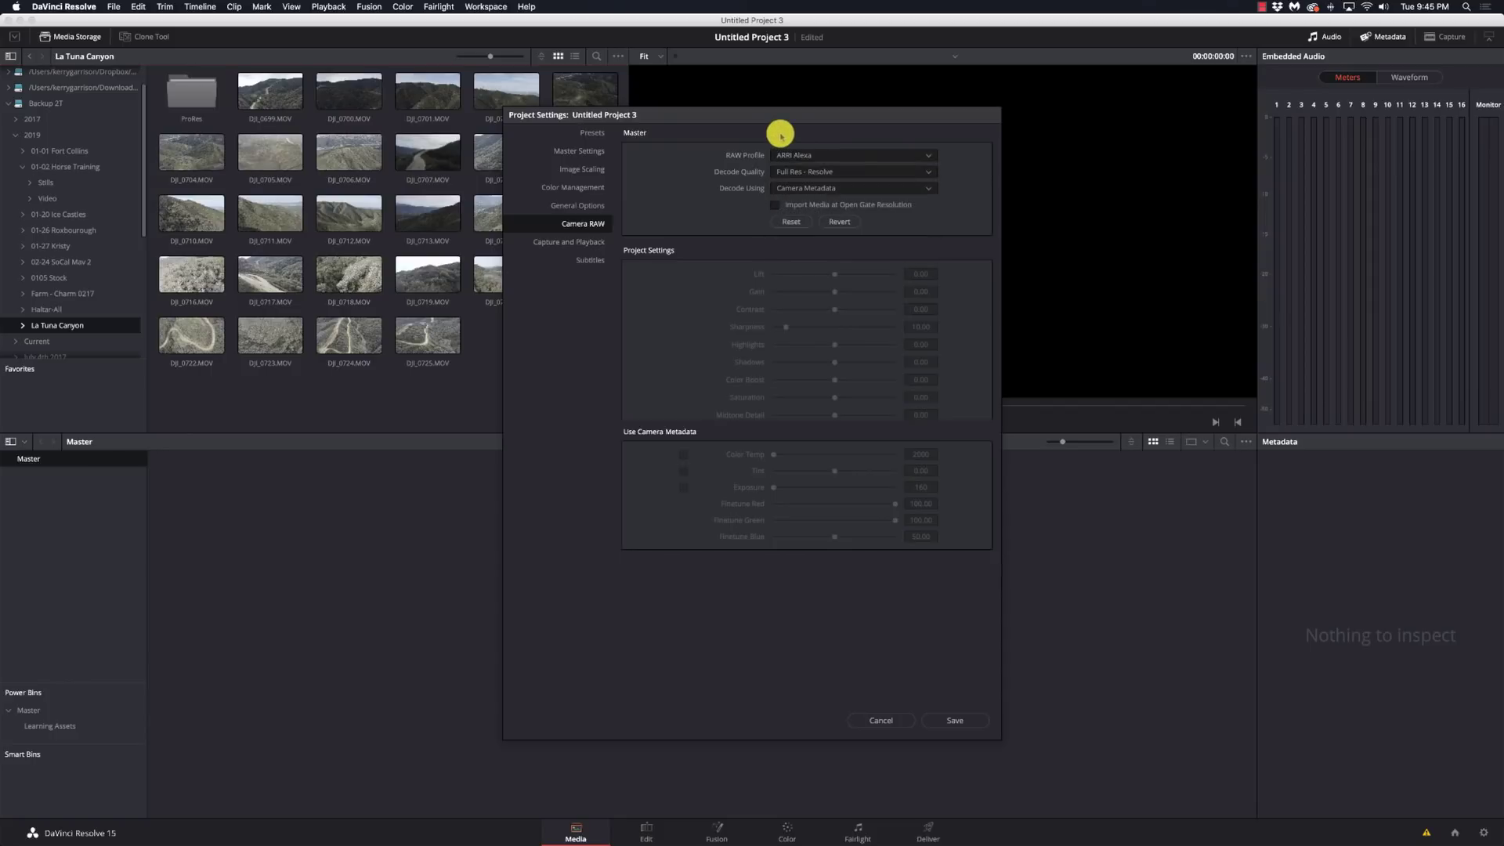
click(839, 173)
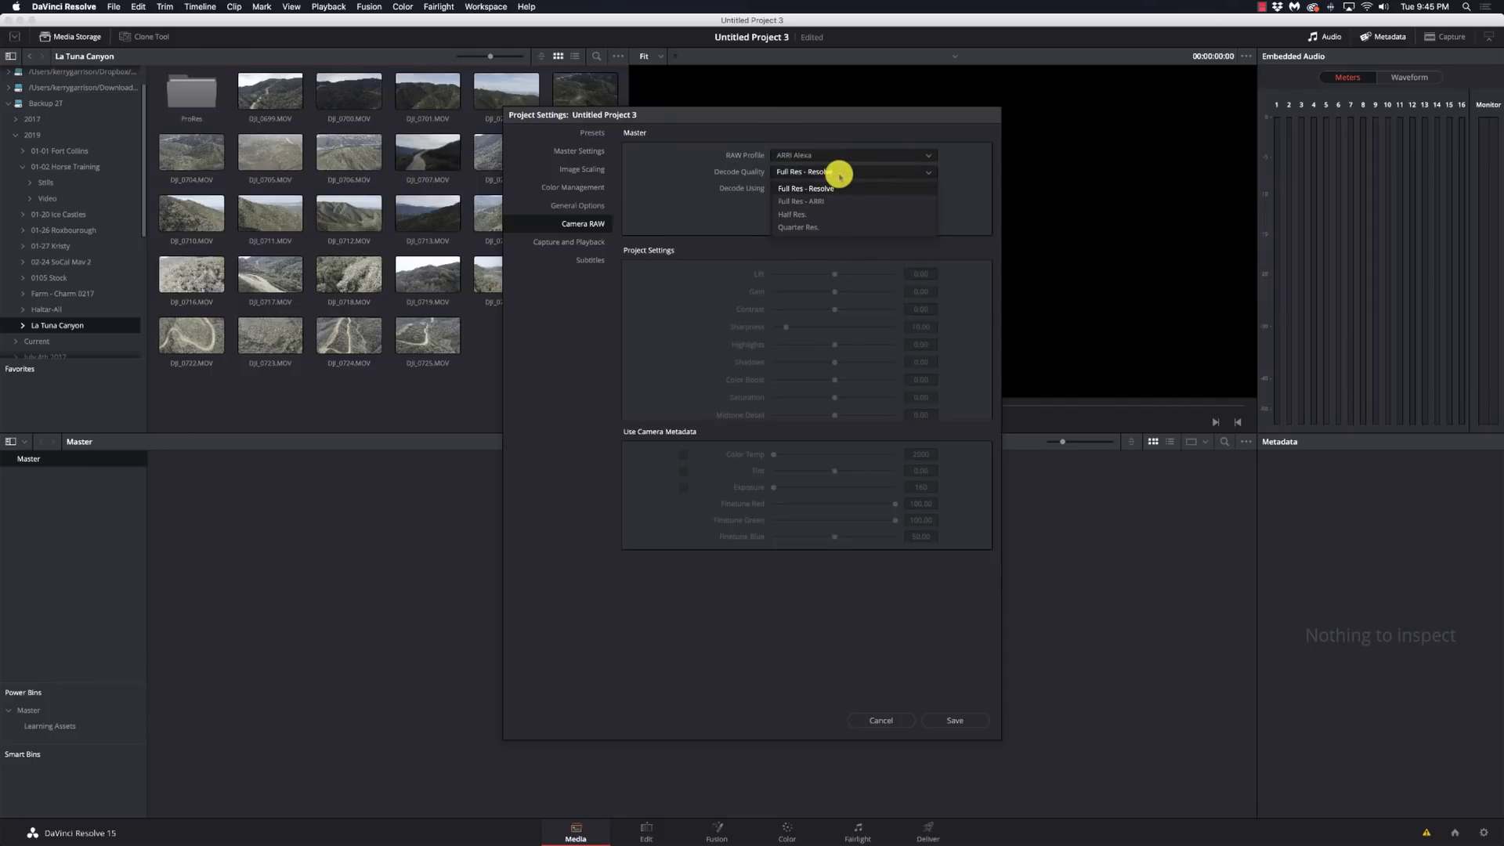
click(689, 148)
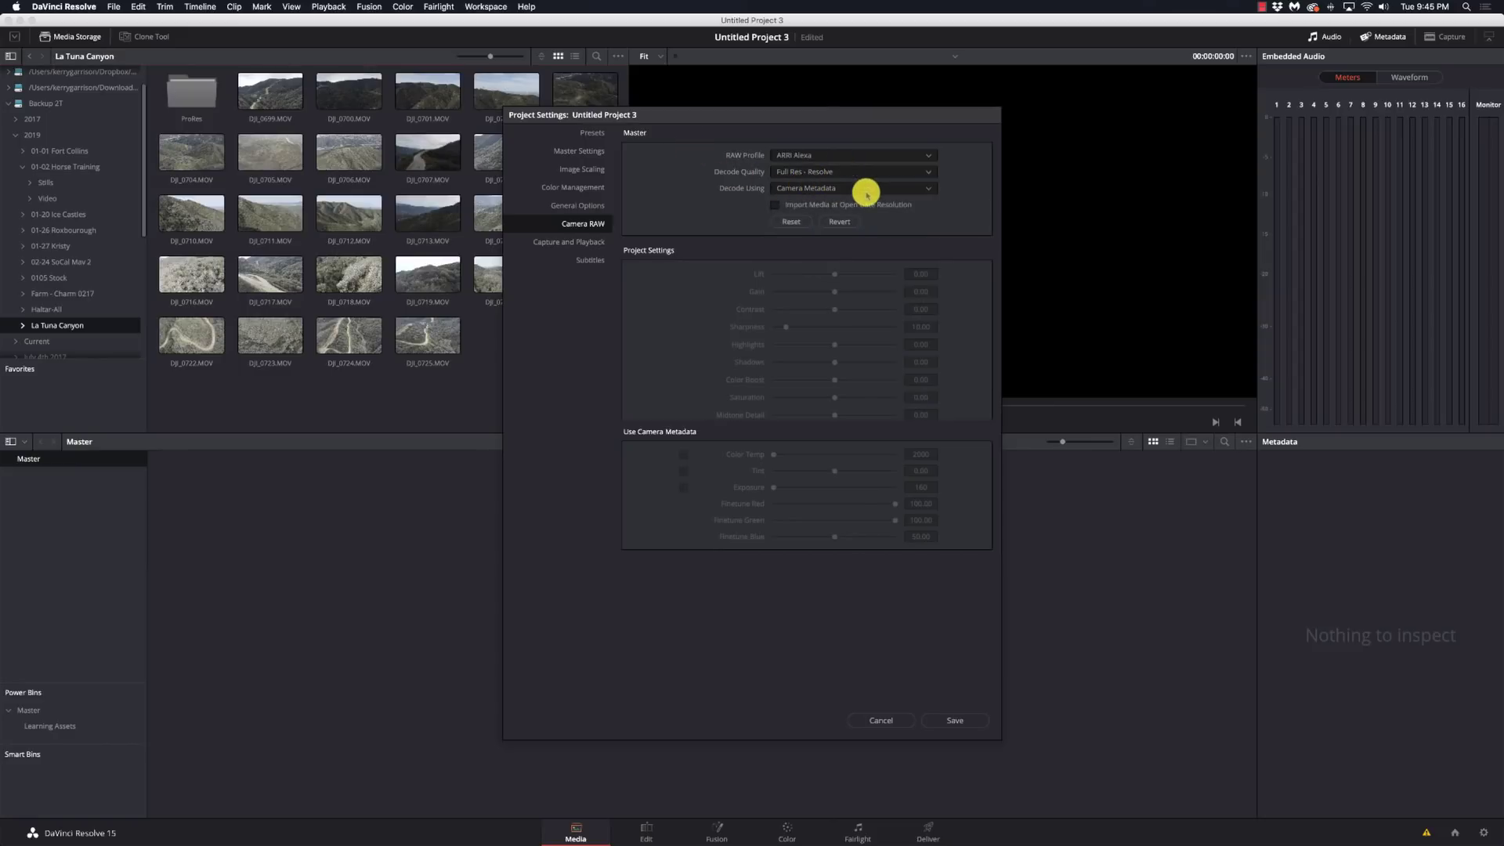
click(867, 193)
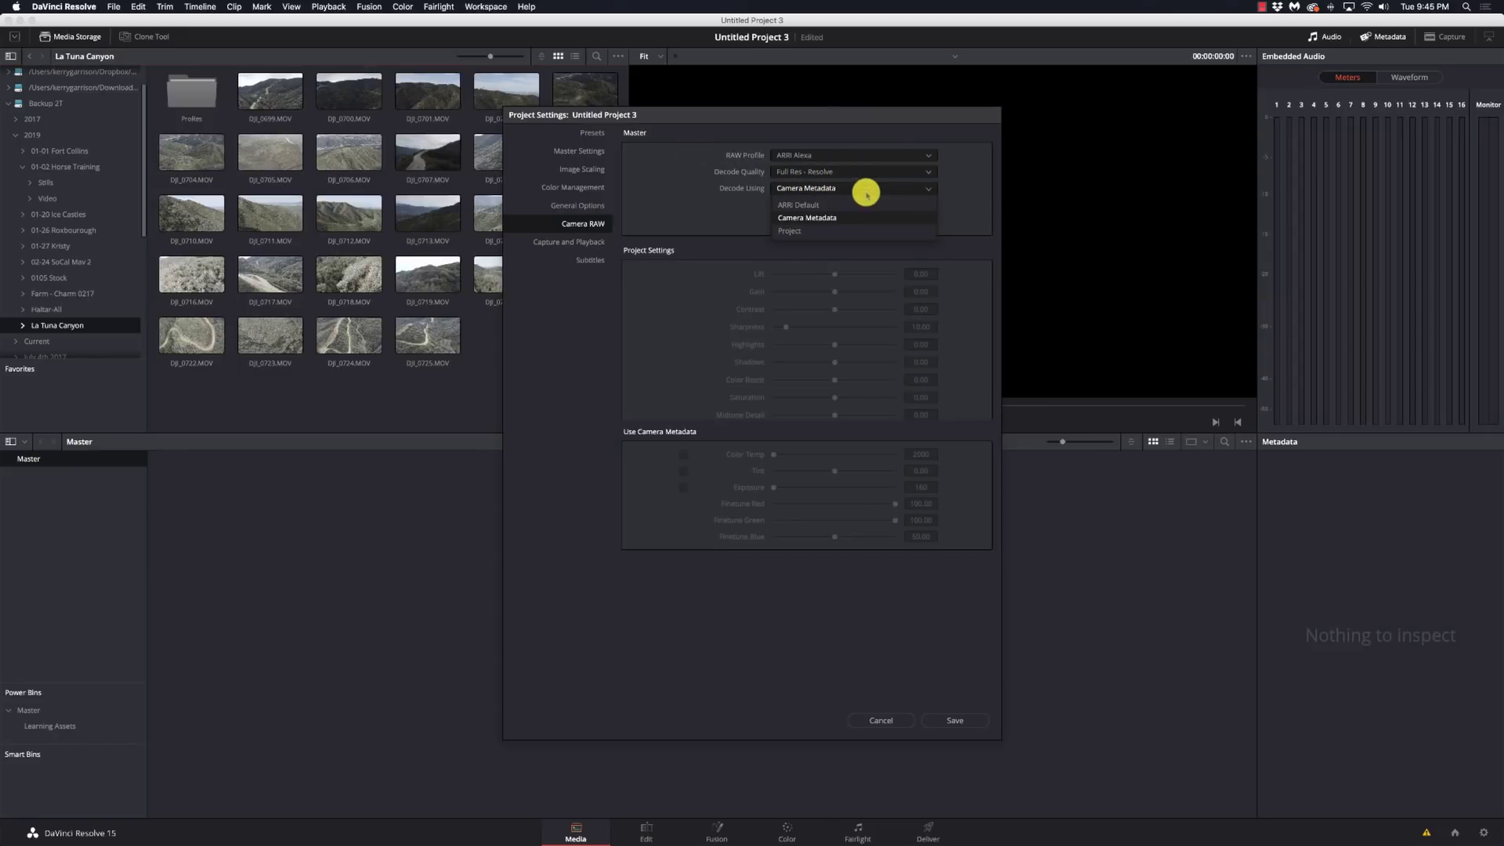
Switch the RAW profile to CinemaDNG, keeping Full Res. quality and Camera Metadata decoding.
click(826, 155)
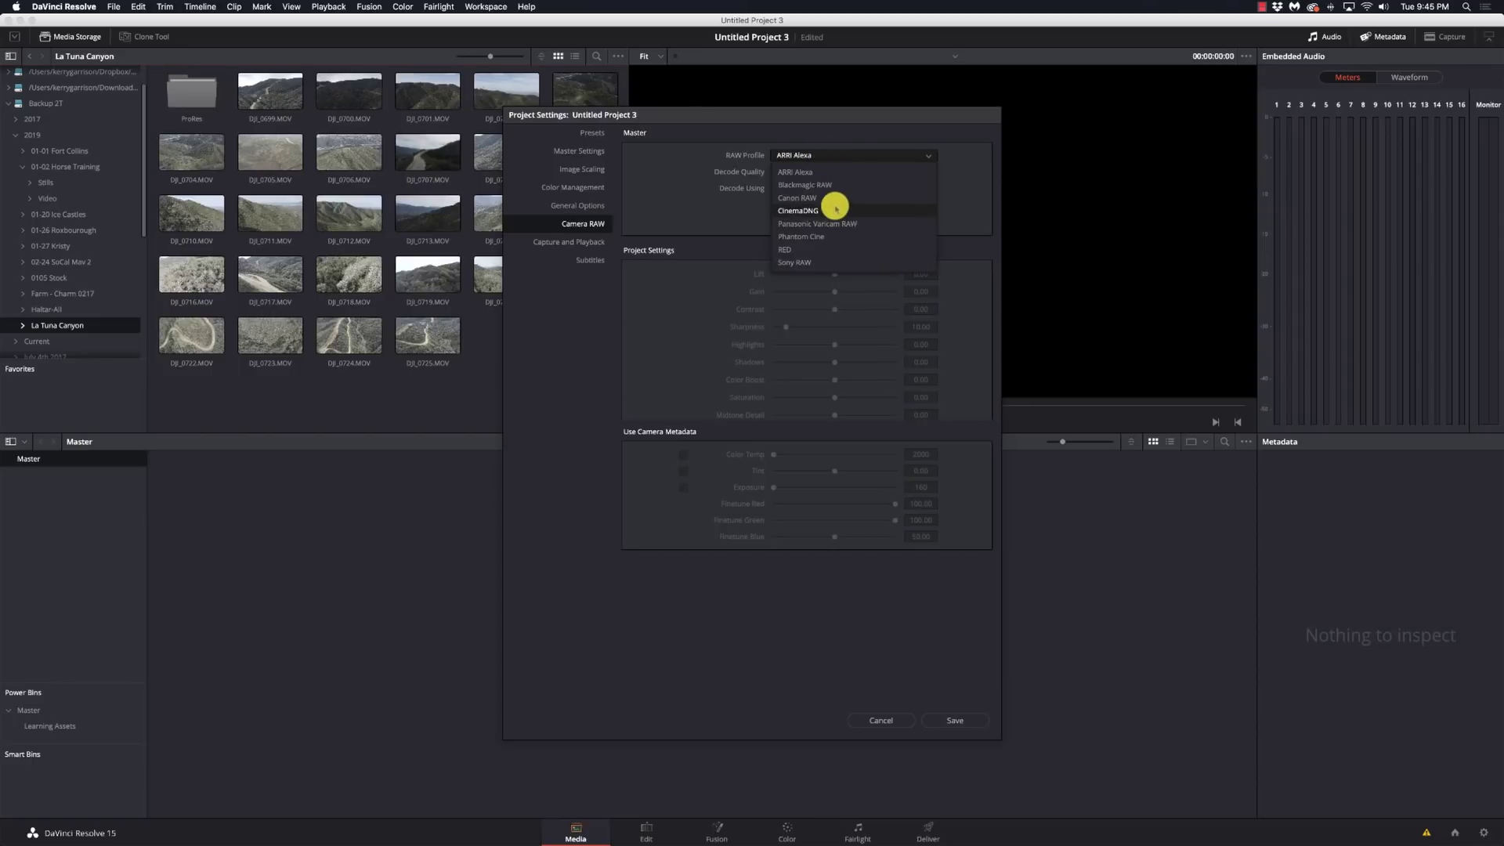
click(836, 208)
click(826, 172)
click(825, 174)
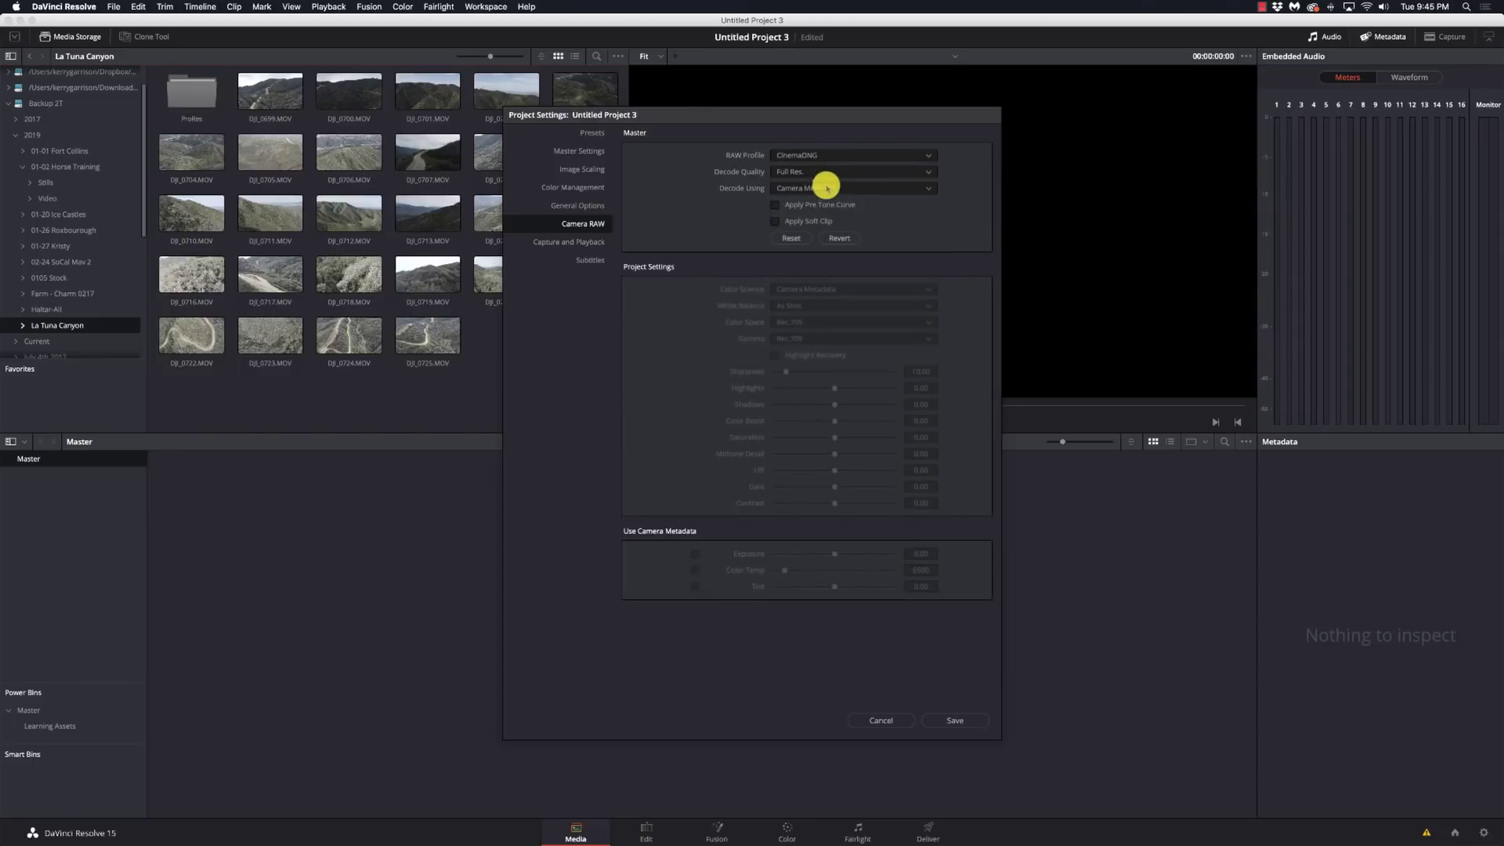
click(822, 188)
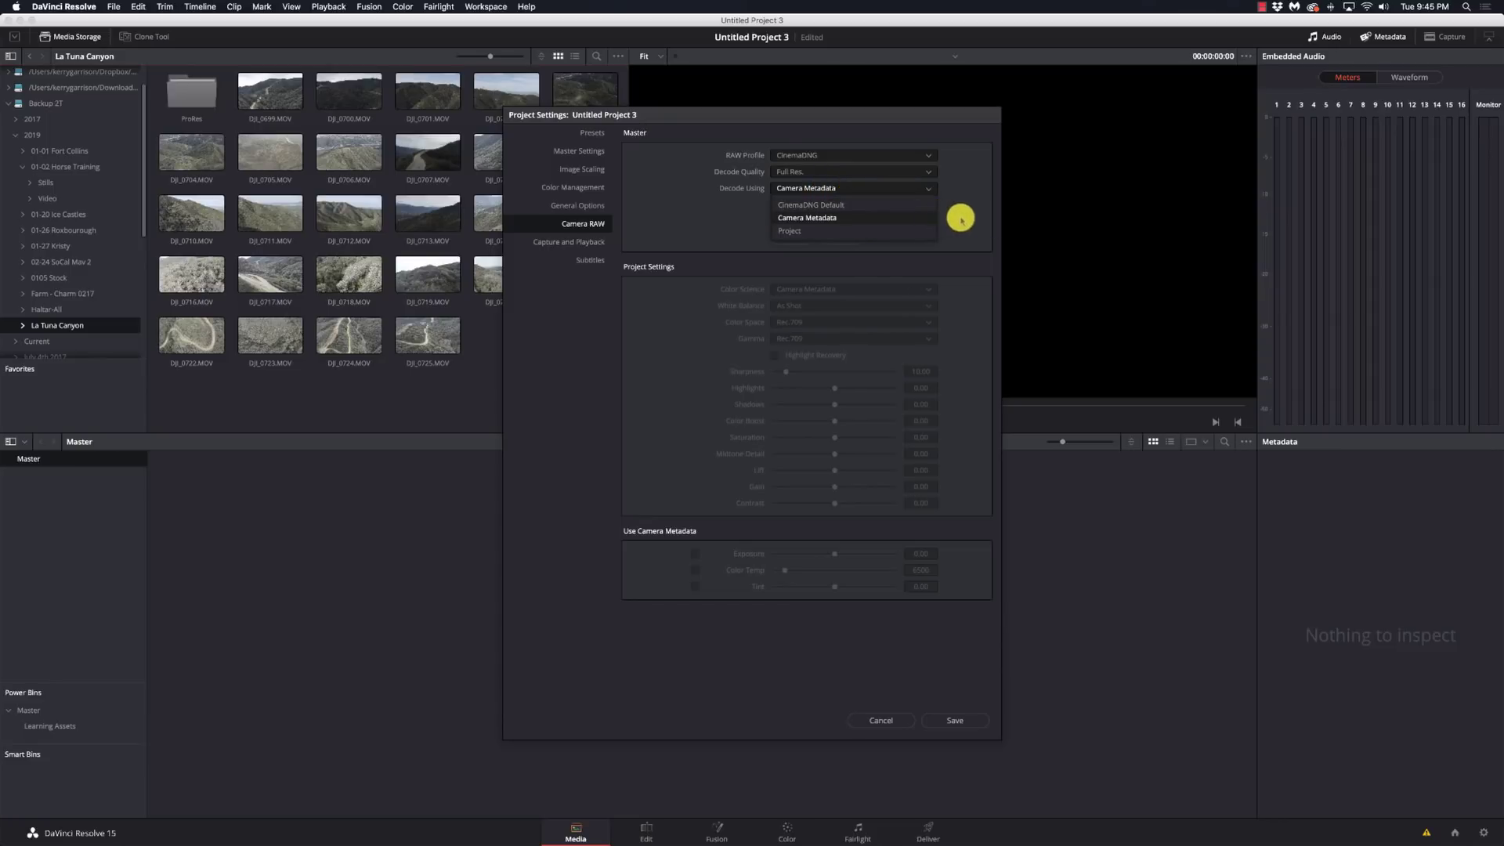
click(926, 219)
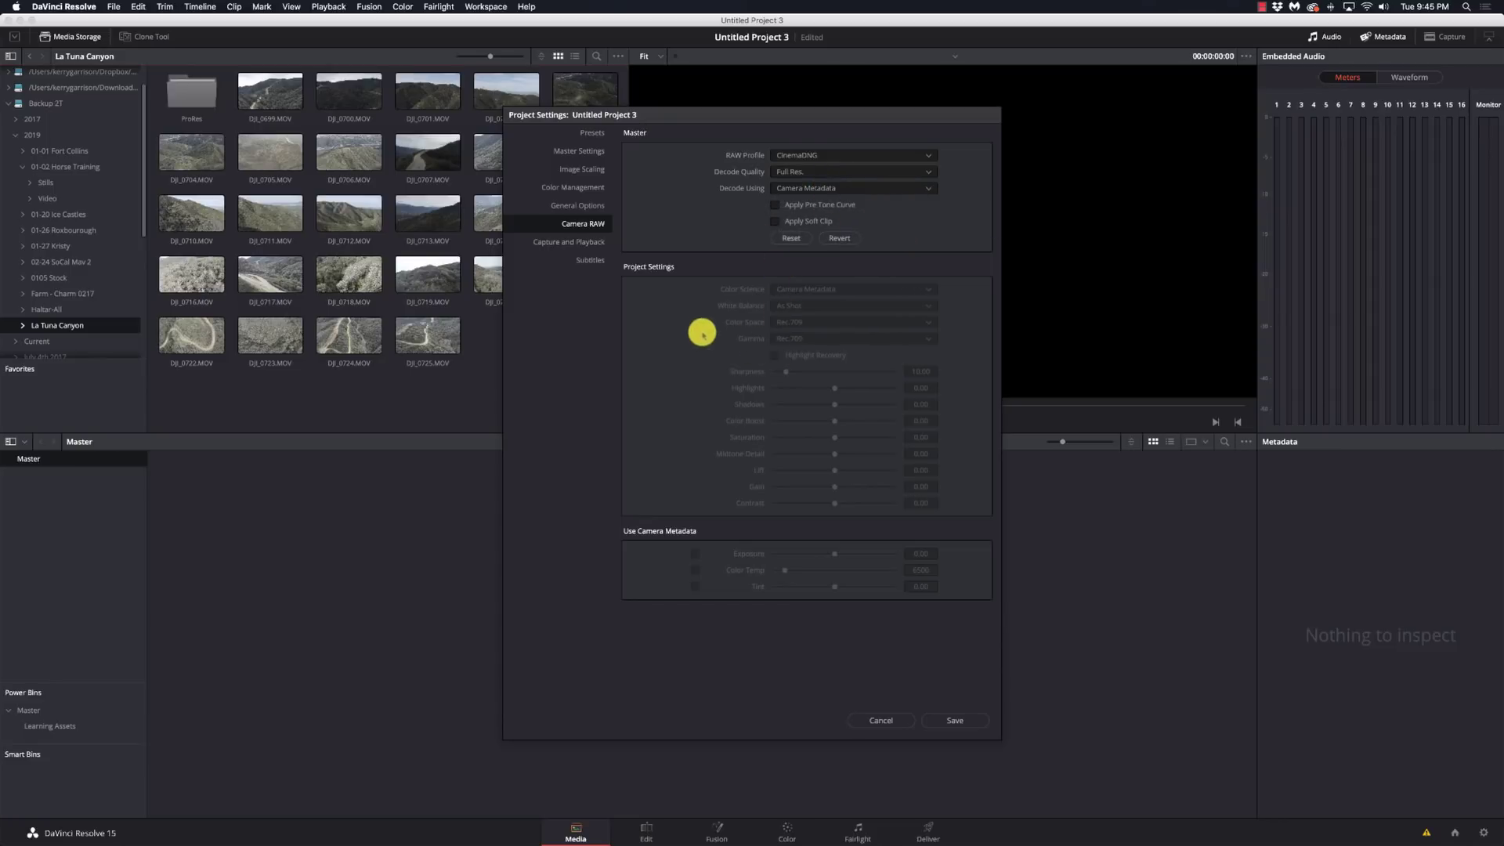
View the Capture and Playback and Subtitles pages, then cancel Project Settings.
click(590, 242)
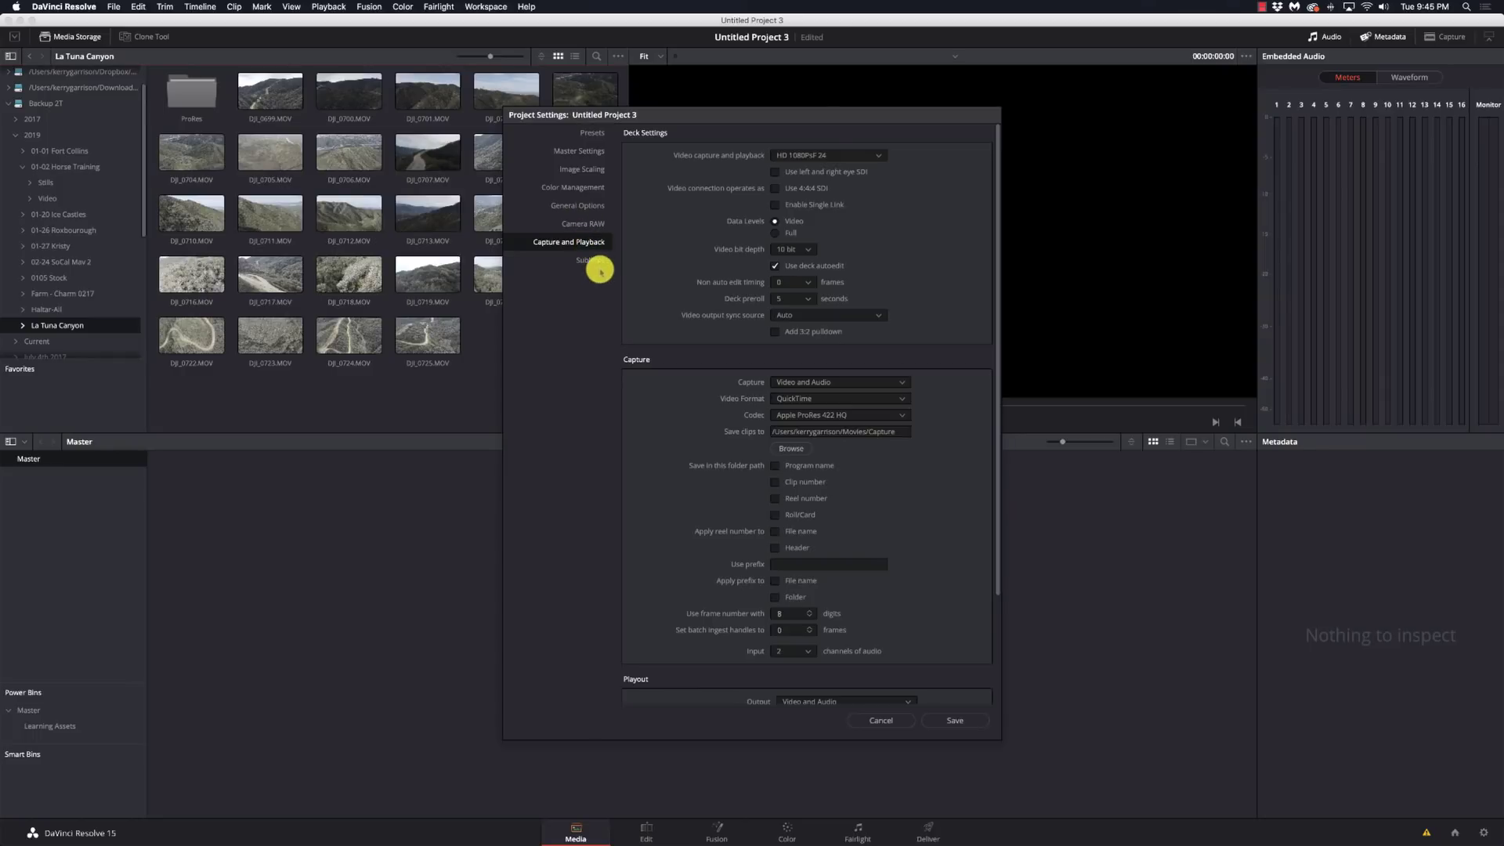
click(593, 262)
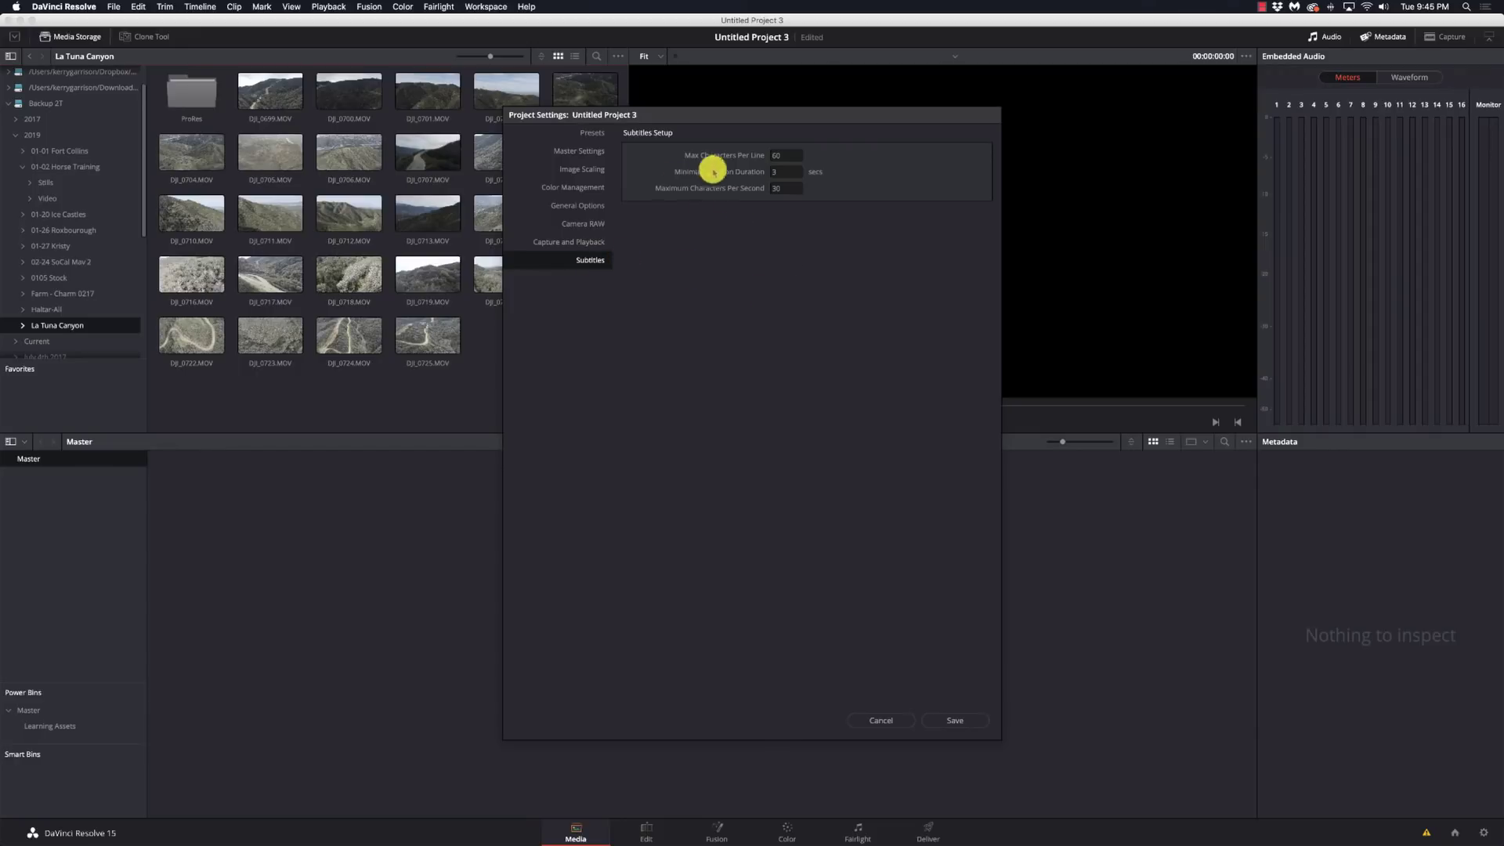
click(882, 720)
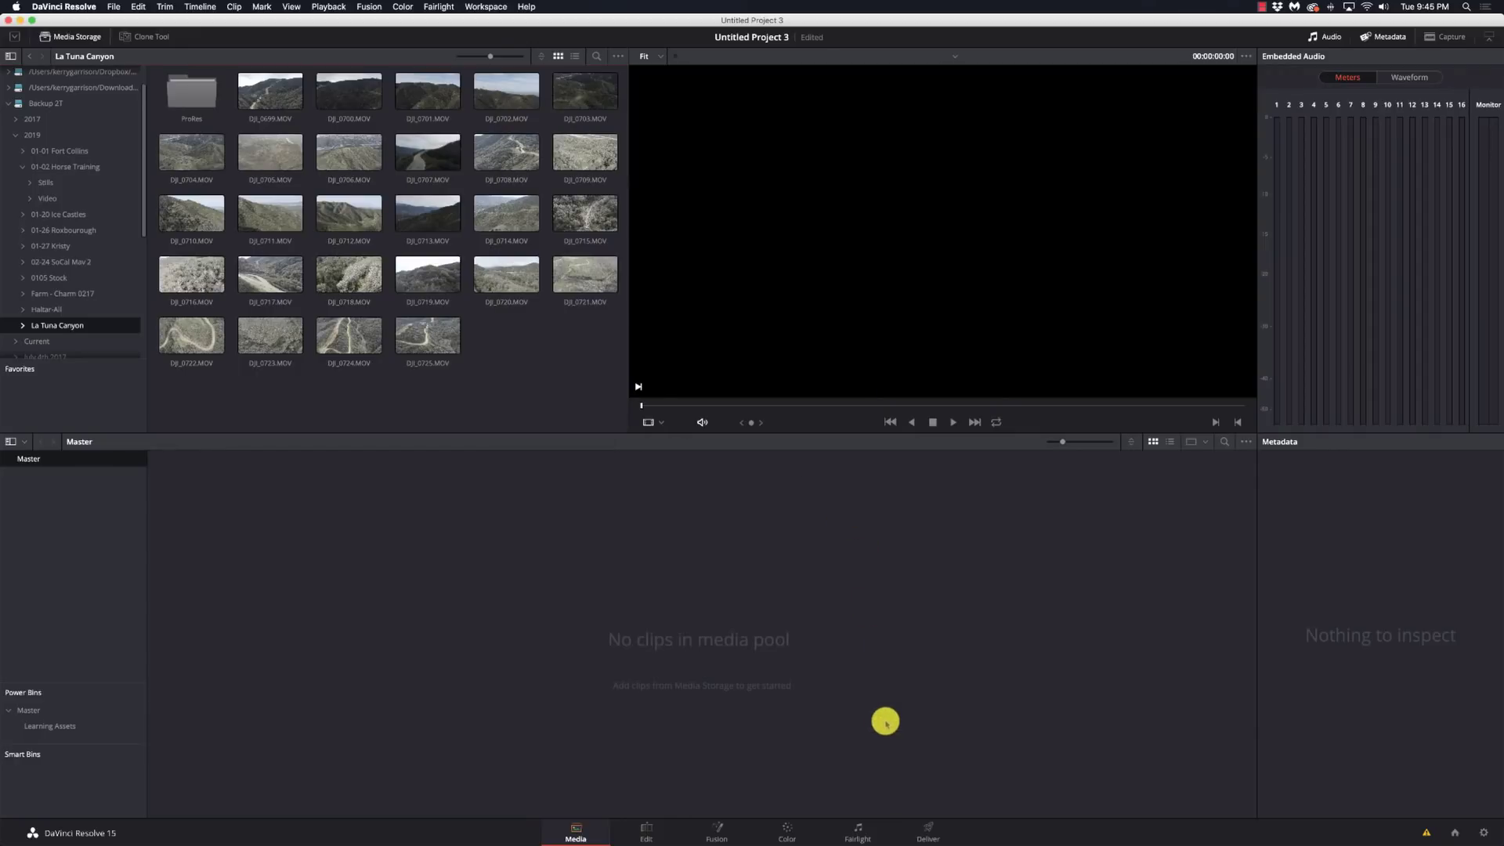